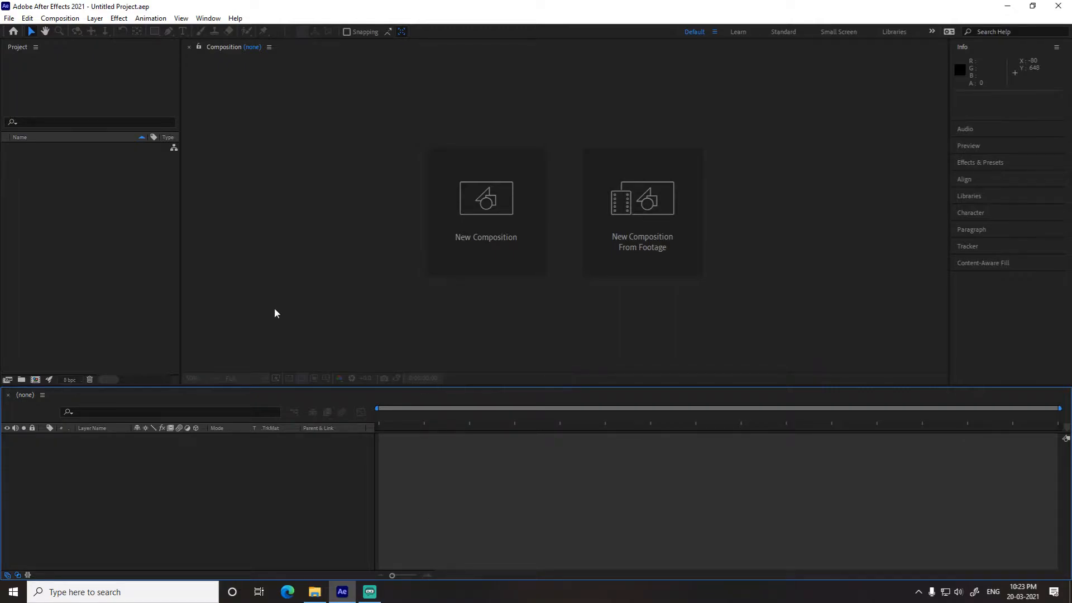
Step: Close the Effects & Presets panel and show it again in the workspace
left_click(77, 79)
left_click(340, 114)
left_click(970, 161)
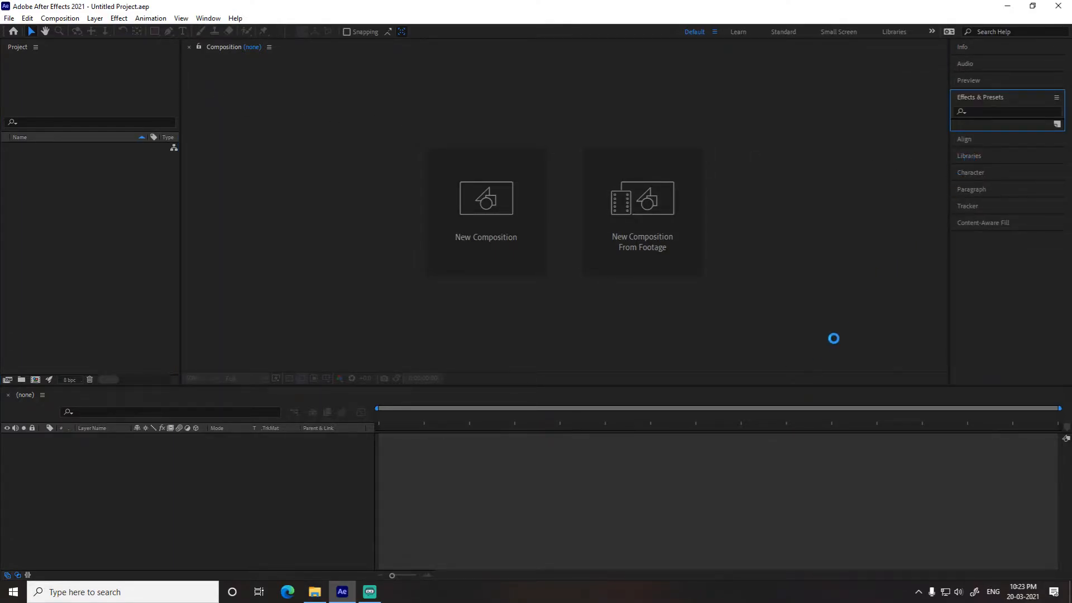
left_click(1056, 98)
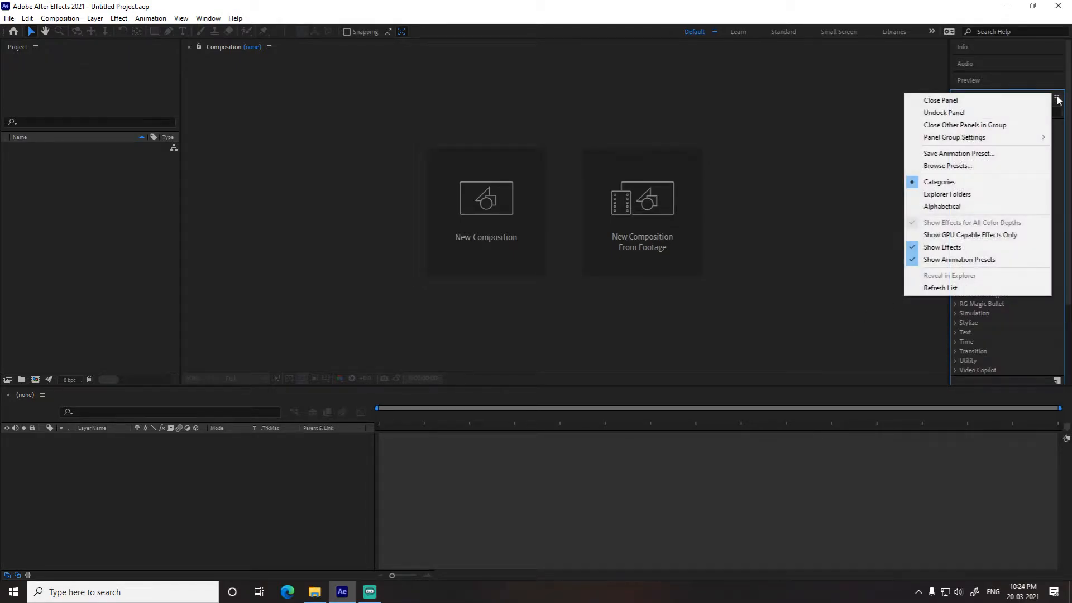
left_click(1044, 83)
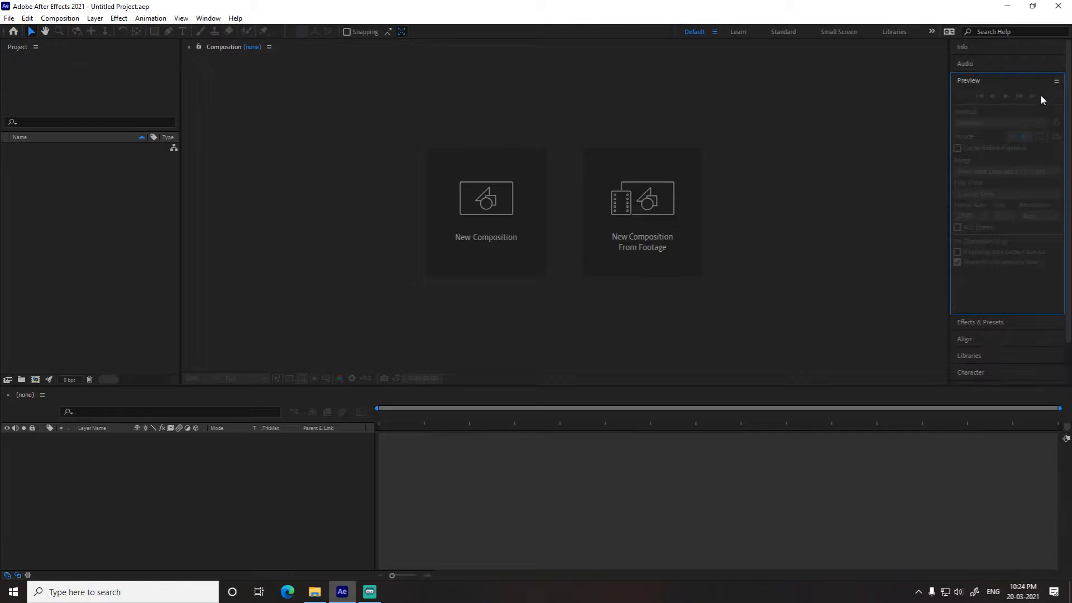
left_click(1009, 78)
left_click(995, 97)
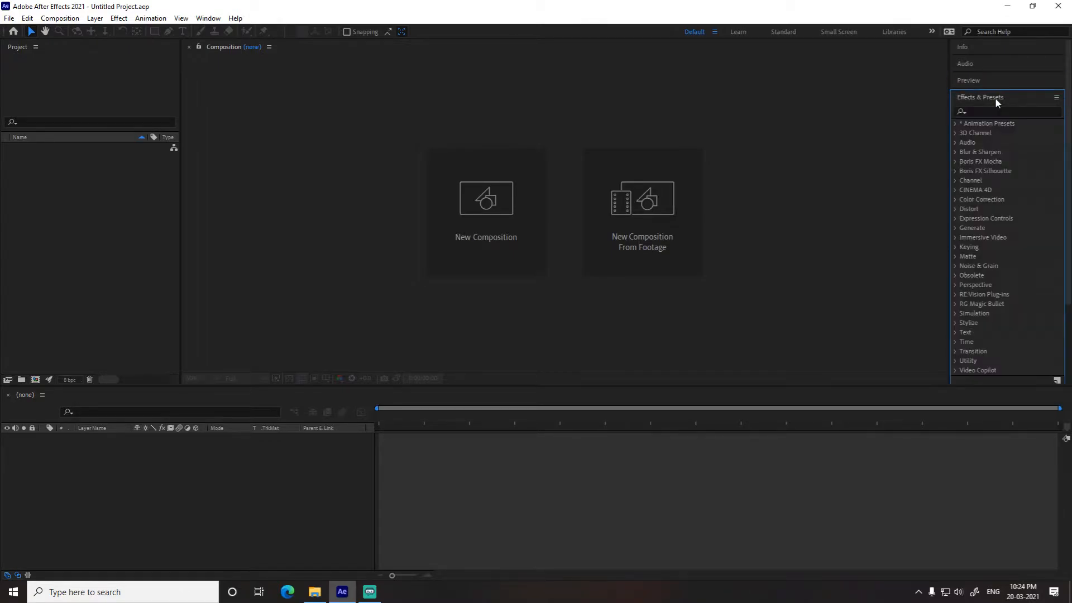
left_click(1056, 98)
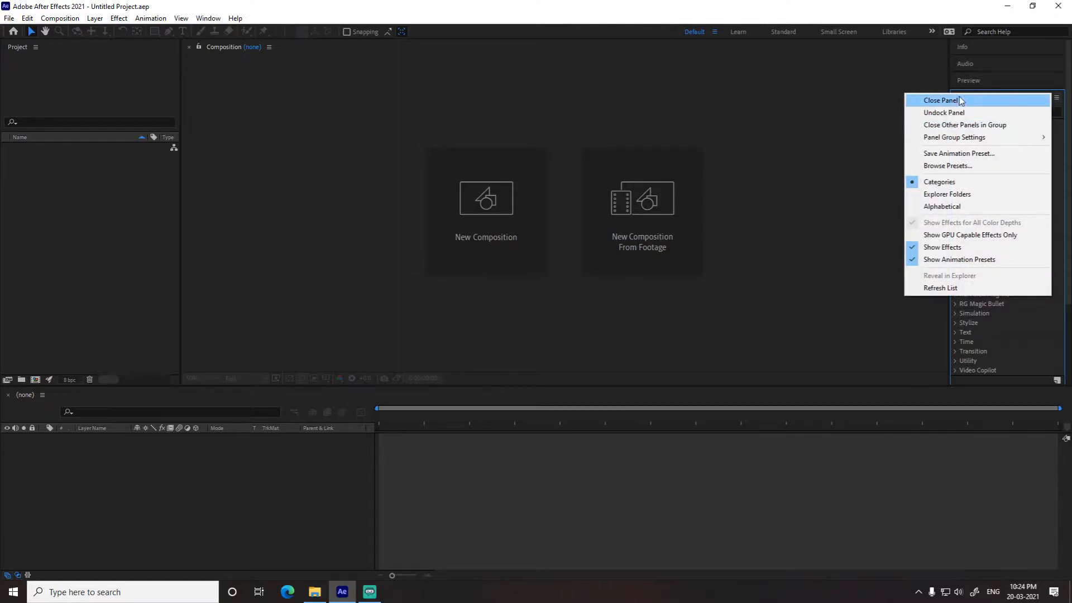
left_click(959, 100)
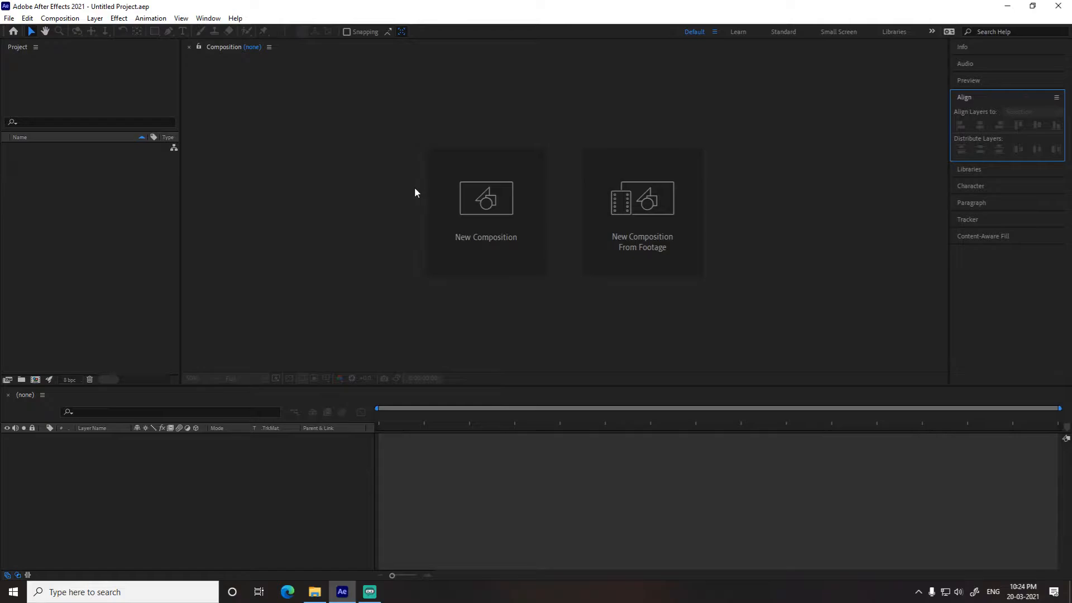
left_click(208, 19)
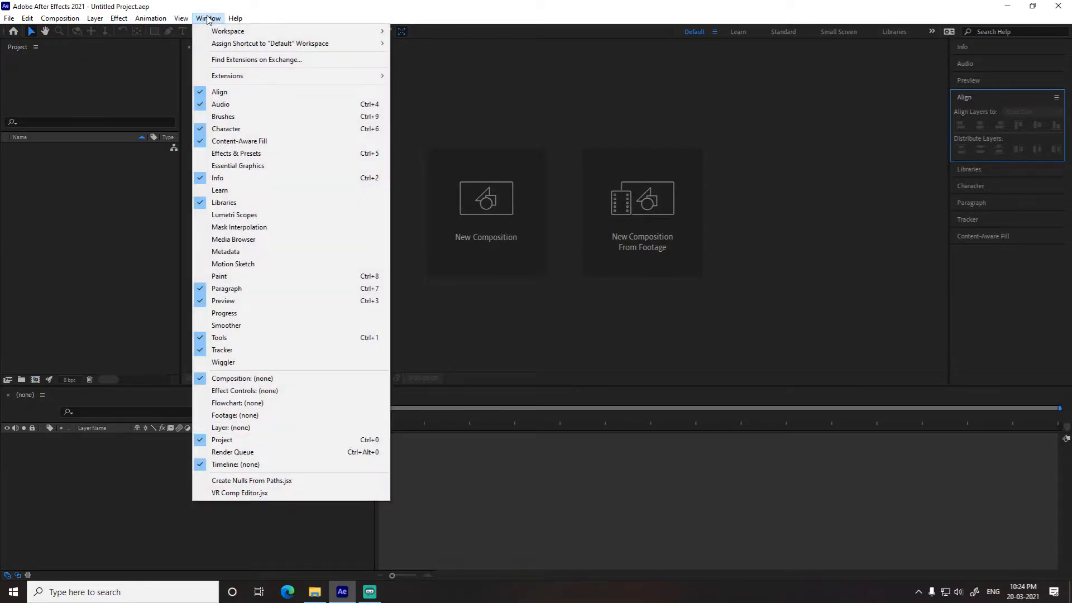
left_click(267, 158)
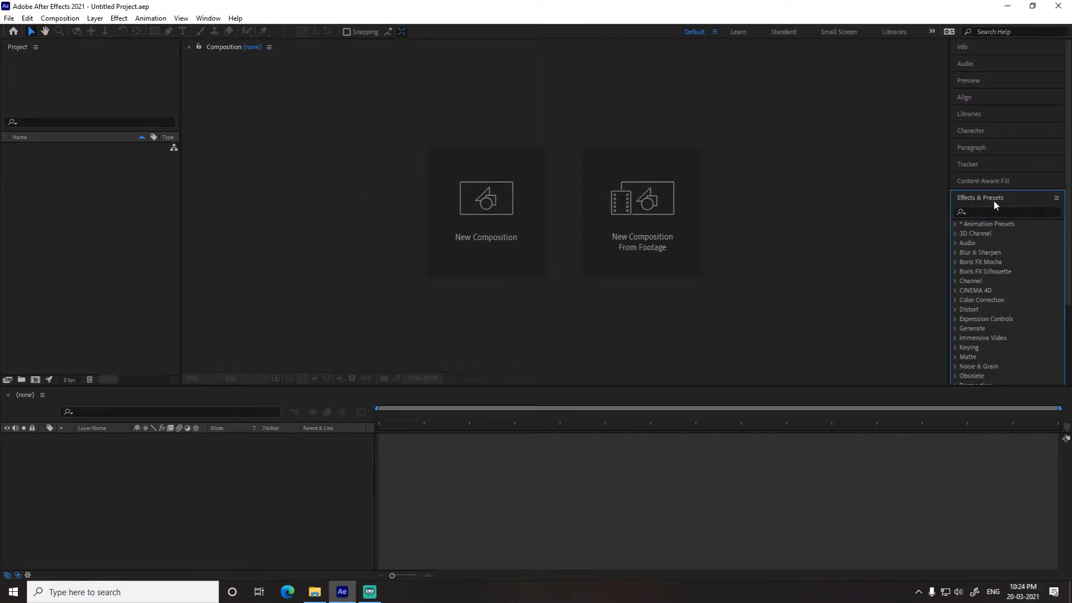
left_click(242, 509)
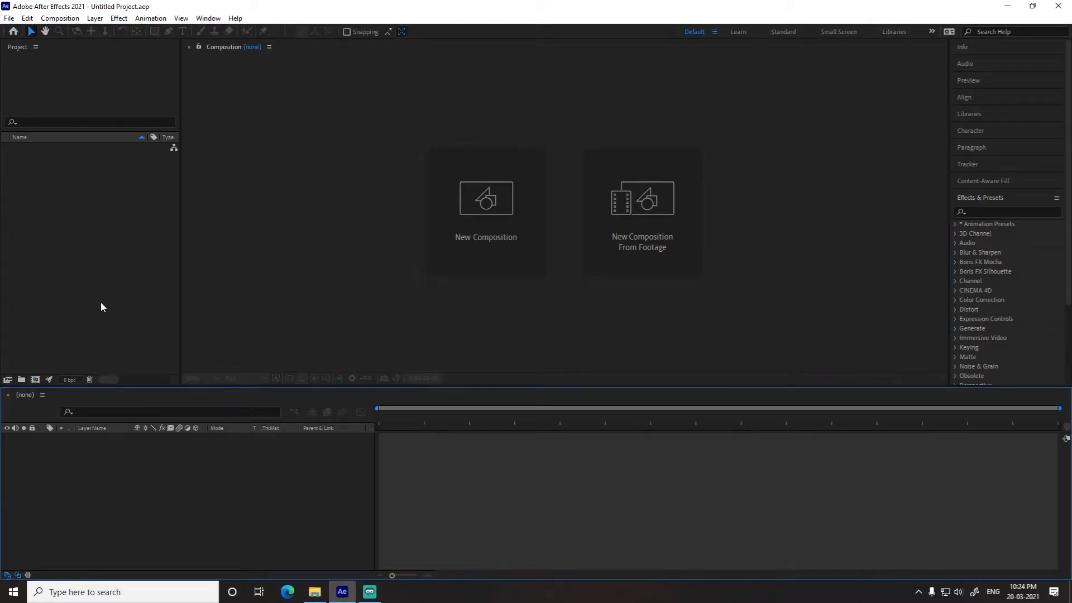
left_click(90, 277)
left_click(270, 274)
left_click(96, 273)
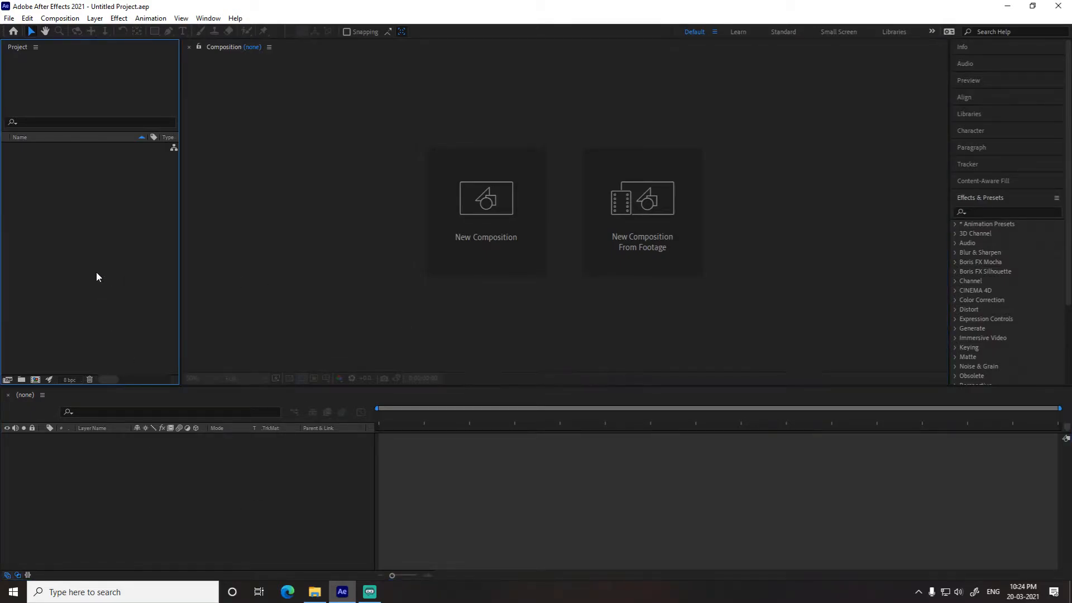
left_click(314, 246)
left_click(147, 497)
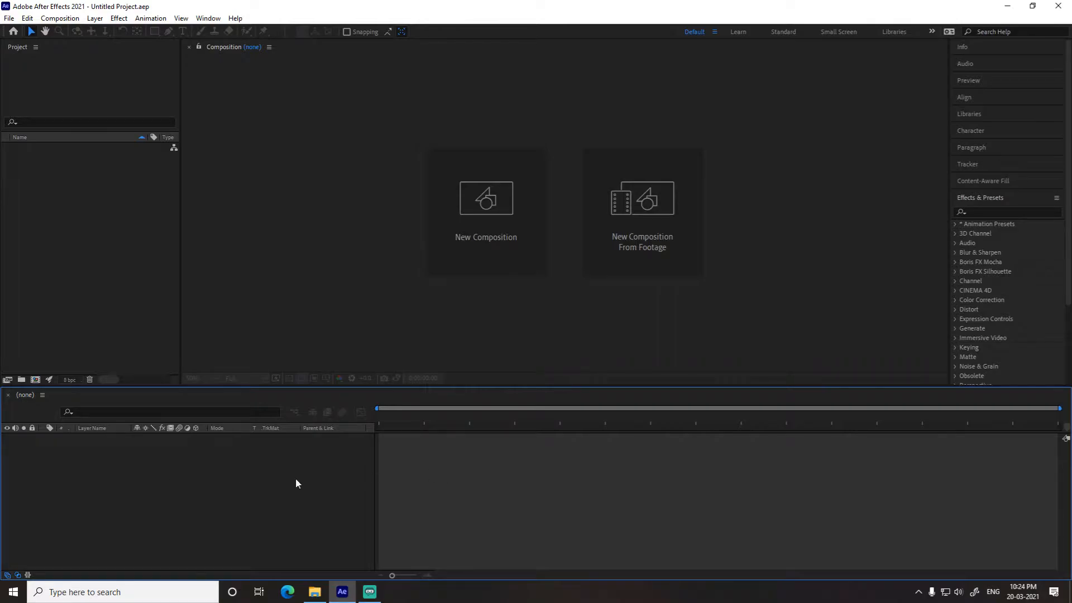
Step: Close the Timeline panel and bring it back into the workspace
left_click(42, 395)
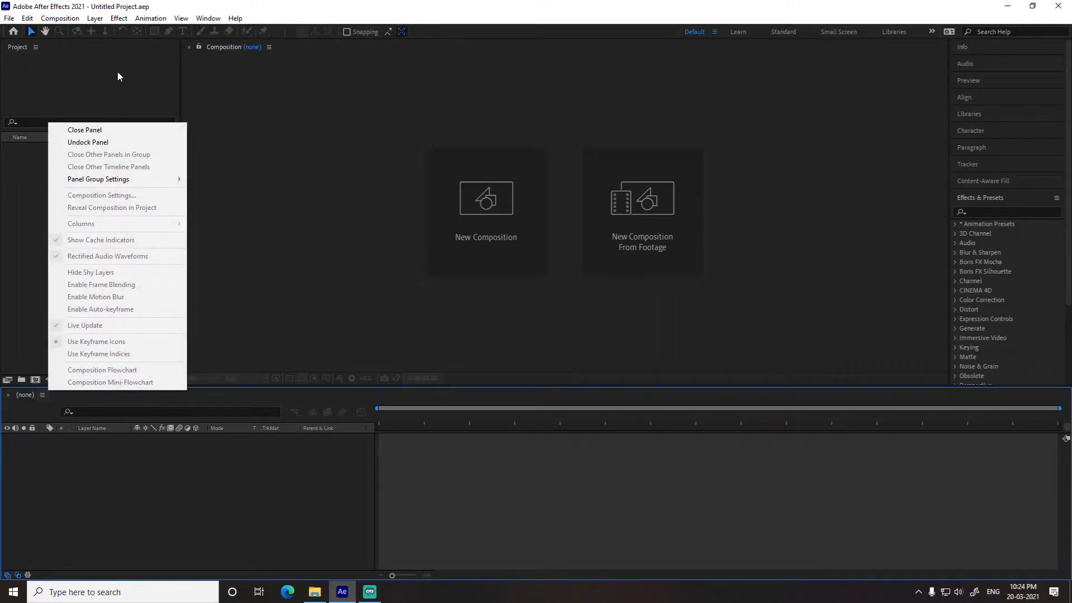
left_click(102, 130)
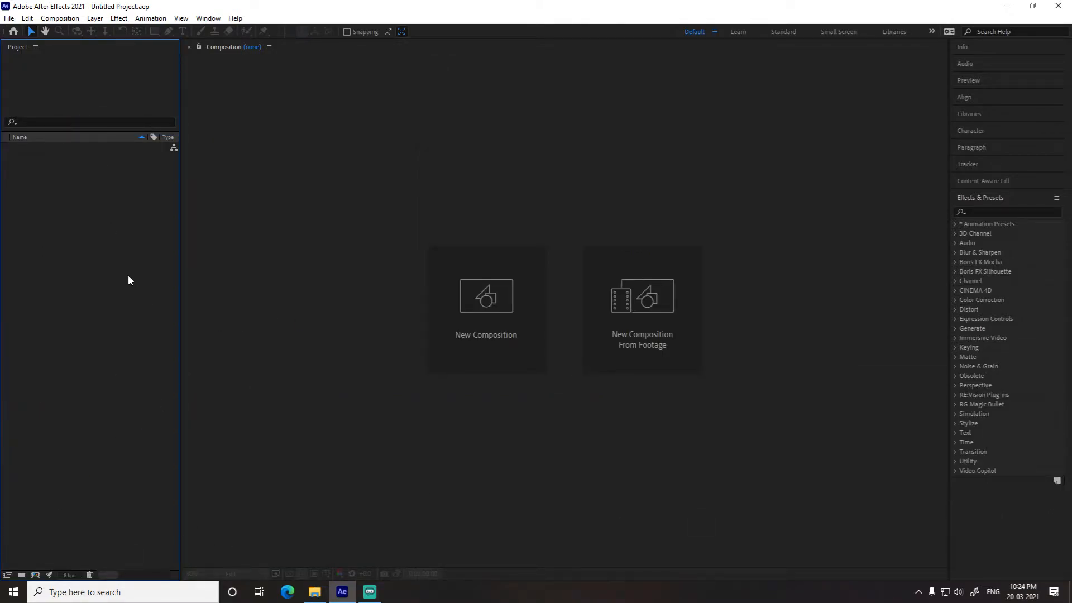
left_click(208, 19)
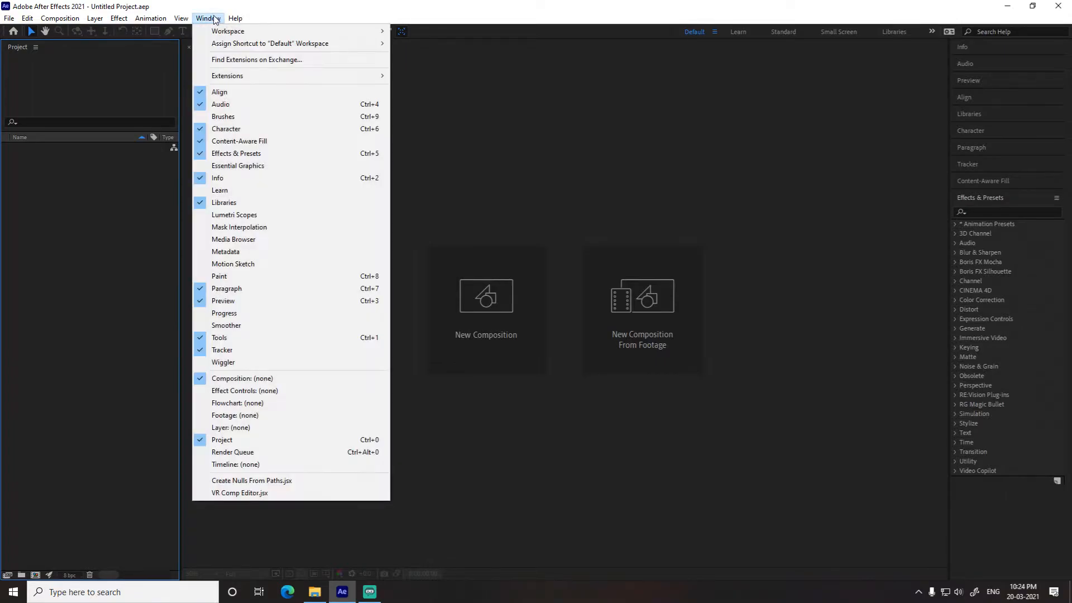
left_click(232, 467)
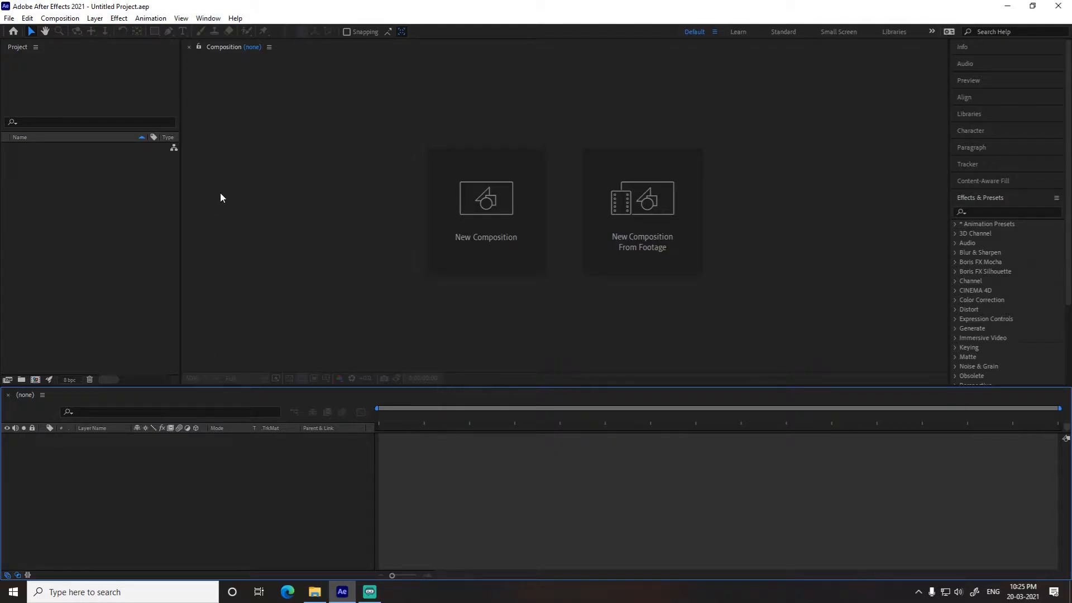
Step: Reset the Default workspace to its saved layout
left_click(201, 21)
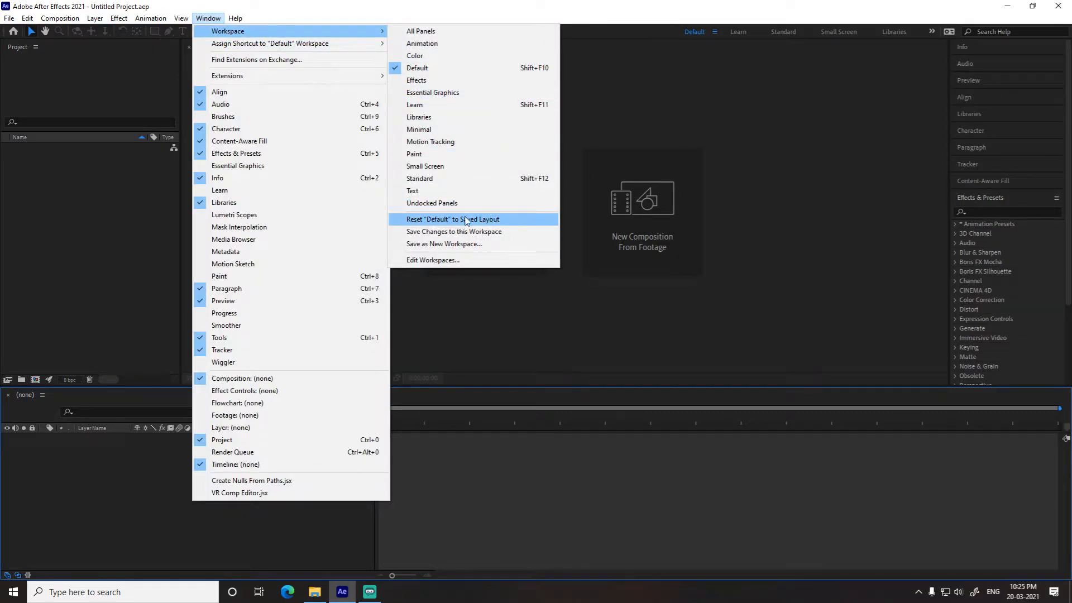
left_click(505, 220)
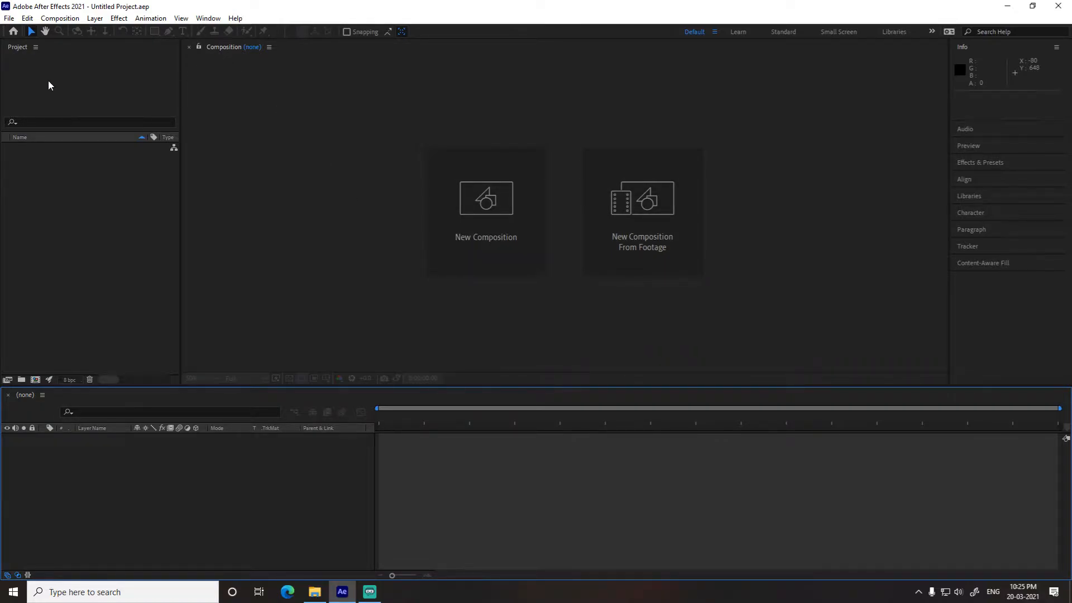
Step: Move the Effects & Presets panel between Project and Composition, and from there dock it above the Project panel
left_click(981, 163)
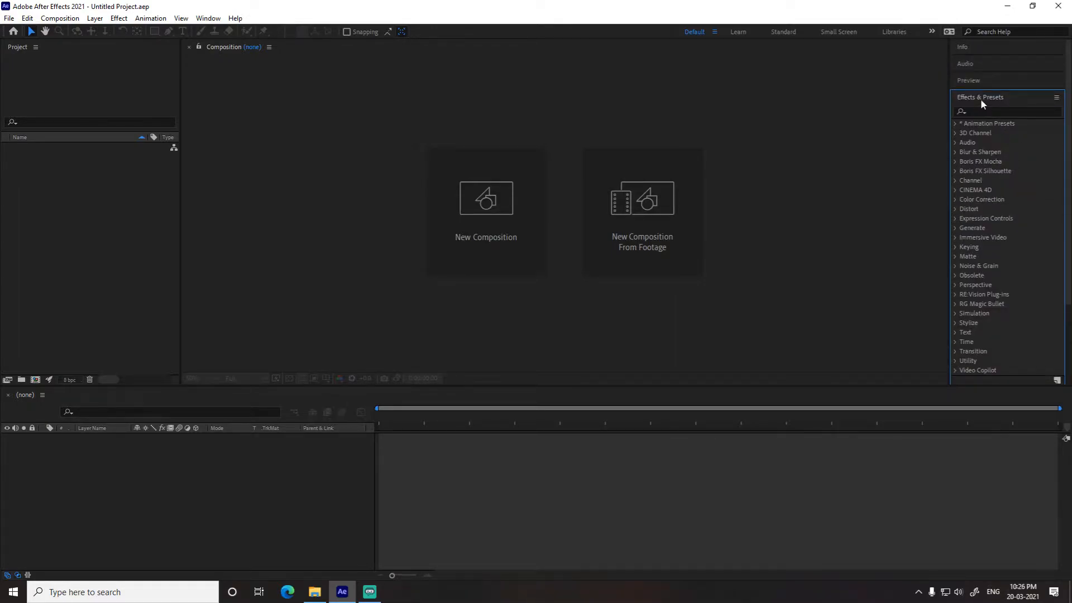
left_click_drag(980, 98, 195, 178)
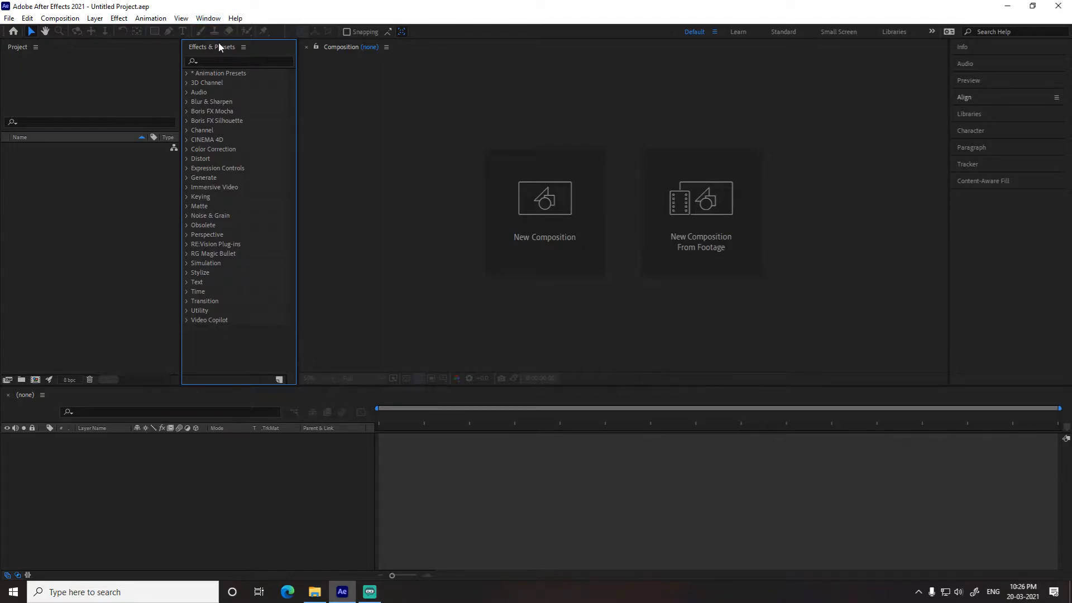
left_click_drag(222, 47, 58, 72)
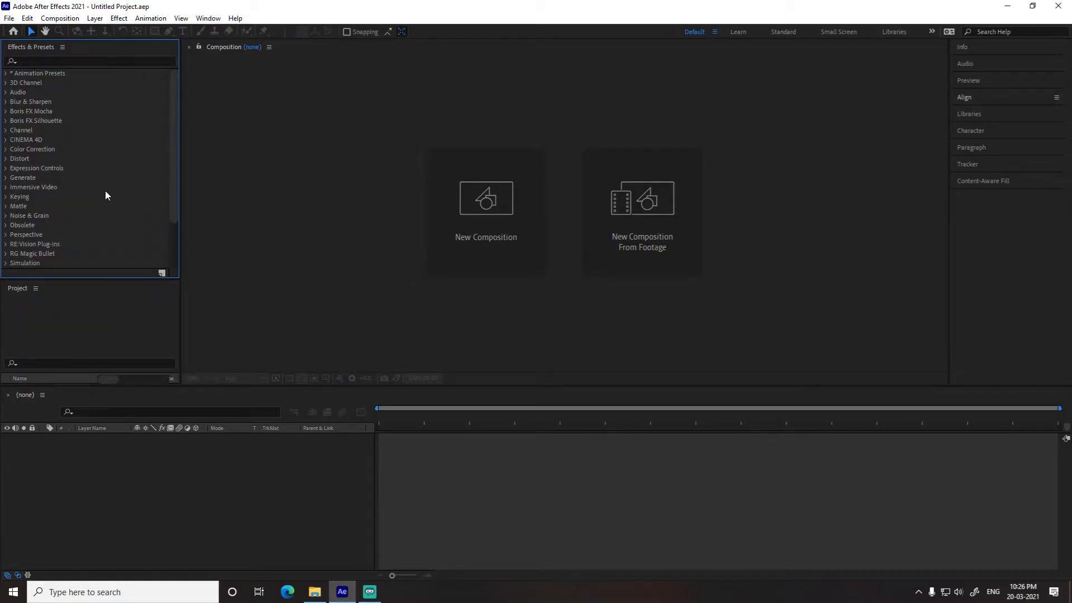
Step: Redock the Effects & Presets panel as its own column on the outer side of the Project panel
left_click(26, 310)
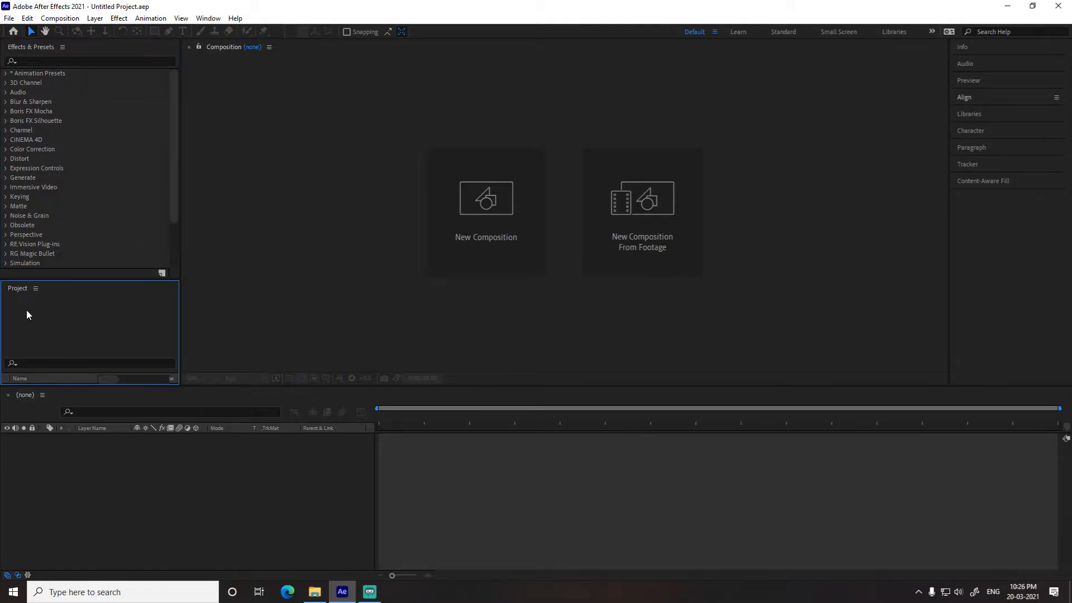
left_click(91, 53)
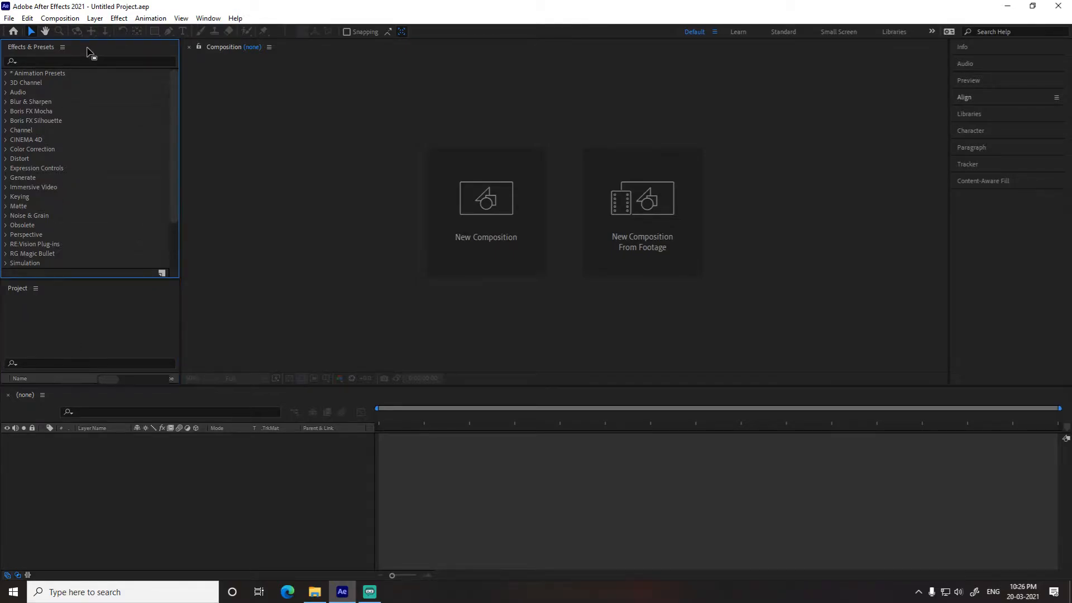
left_click_drag(34, 47, 16, 322)
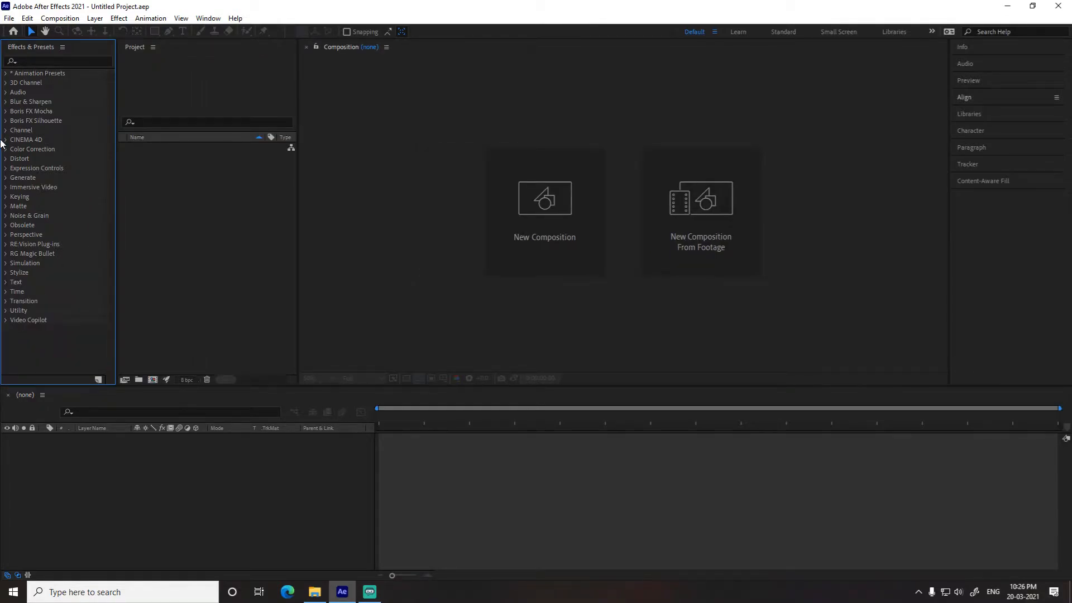
left_click(235, 211)
left_click(408, 243)
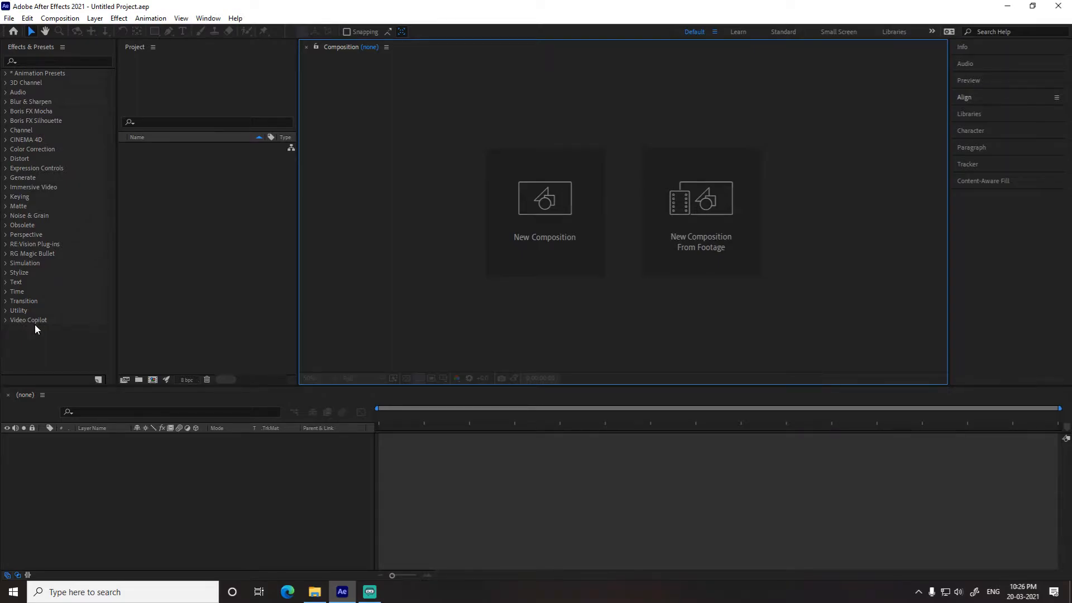
left_click(229, 279)
left_click(326, 225)
left_click(192, 247)
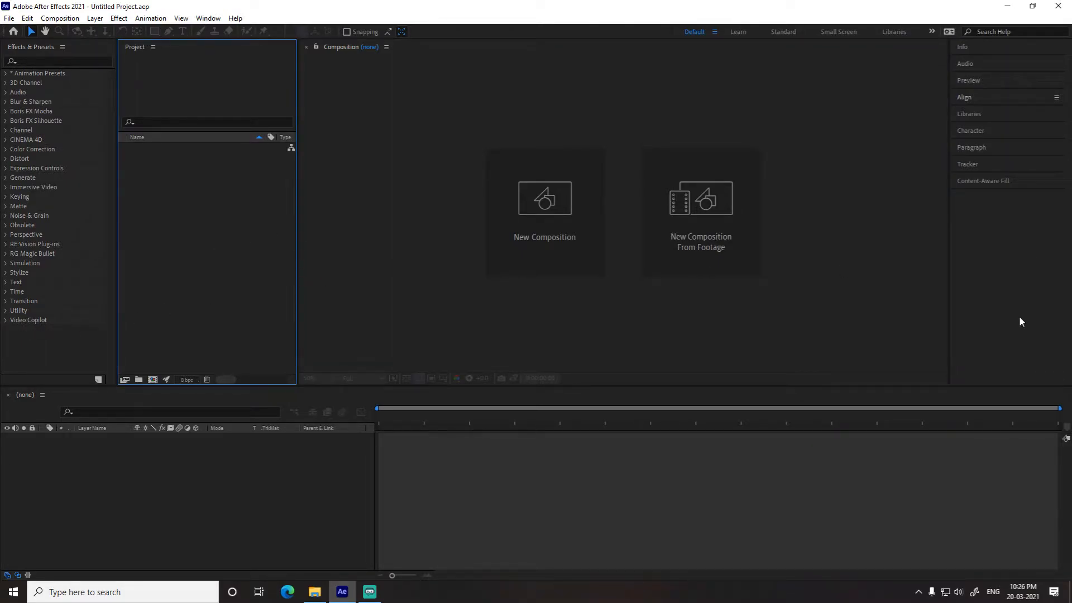
Step: Dock the Character panel as a separate column between the Composition panel and the stack of collapsed panels
left_click(262, 503)
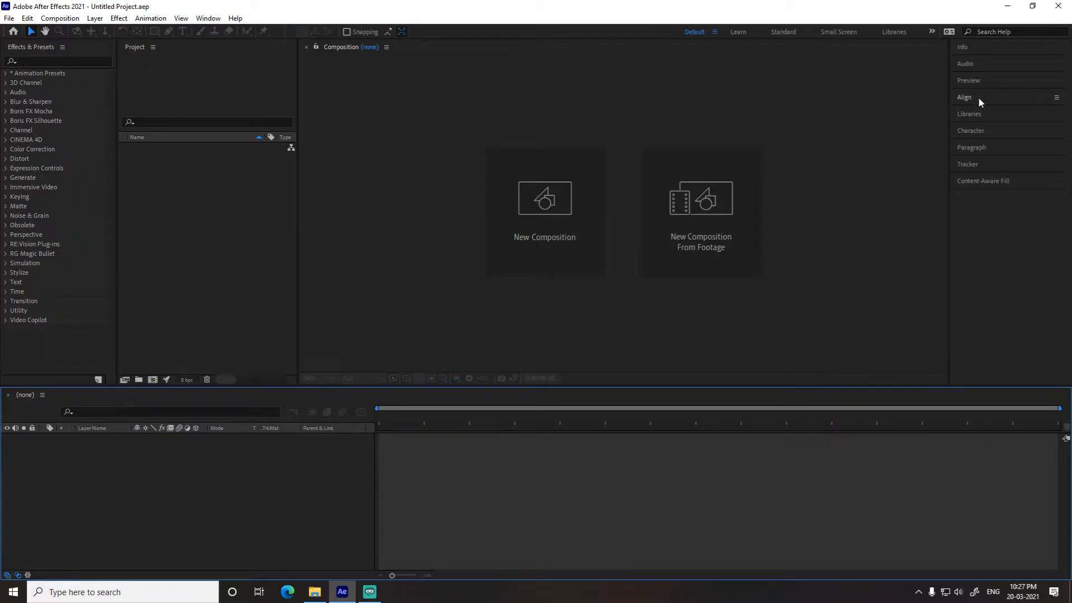
left_click_drag(982, 132, 930, 151)
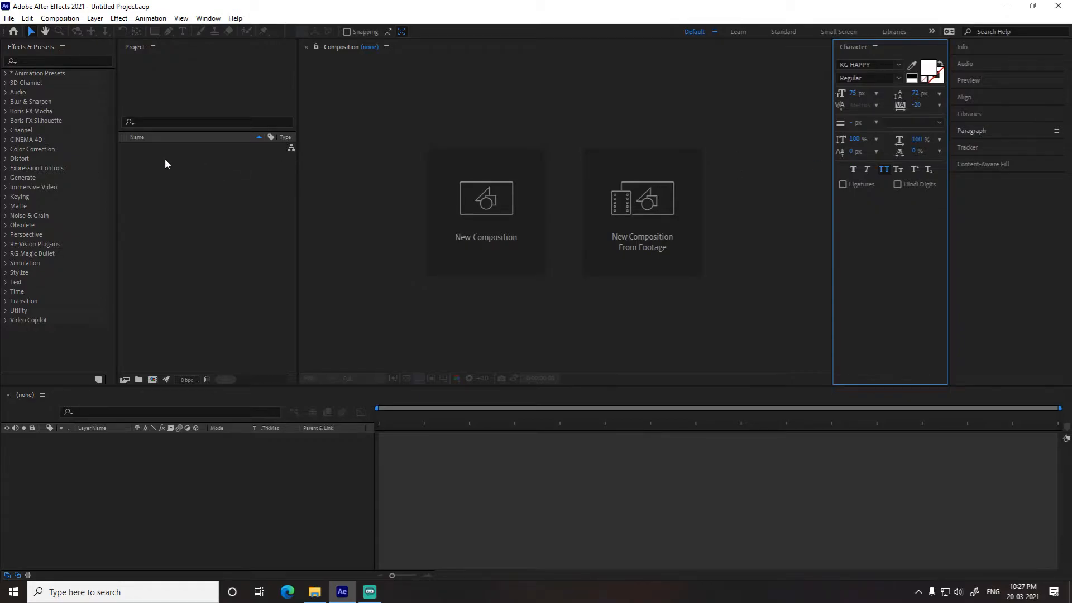
Step: Restore the saved layout of the Default workspace, discarding the moved Effects & Presets and Character panels
left_click(211, 18)
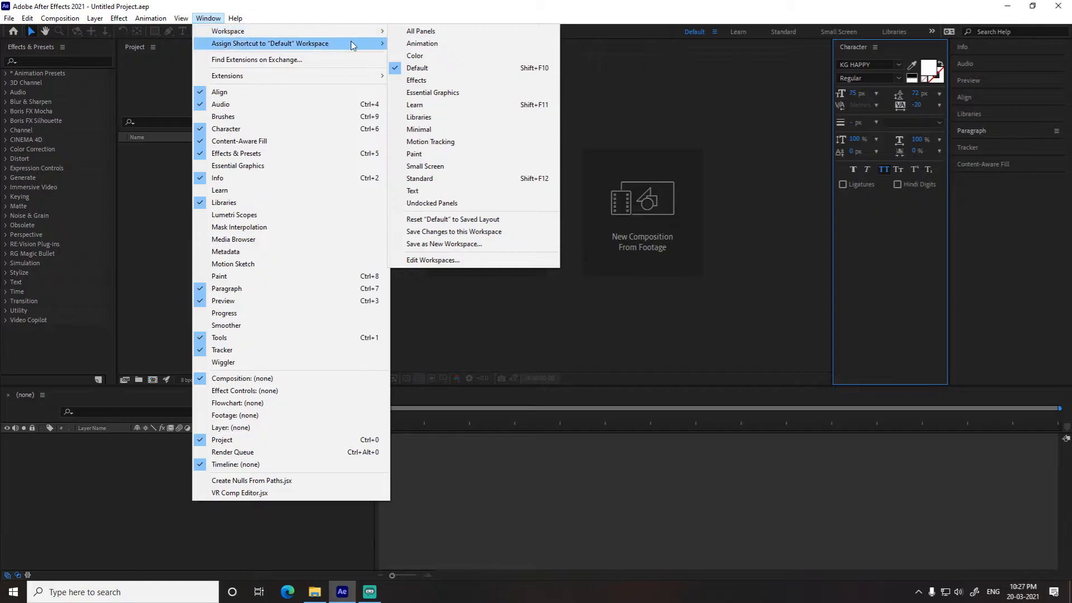
left_click(731, 108)
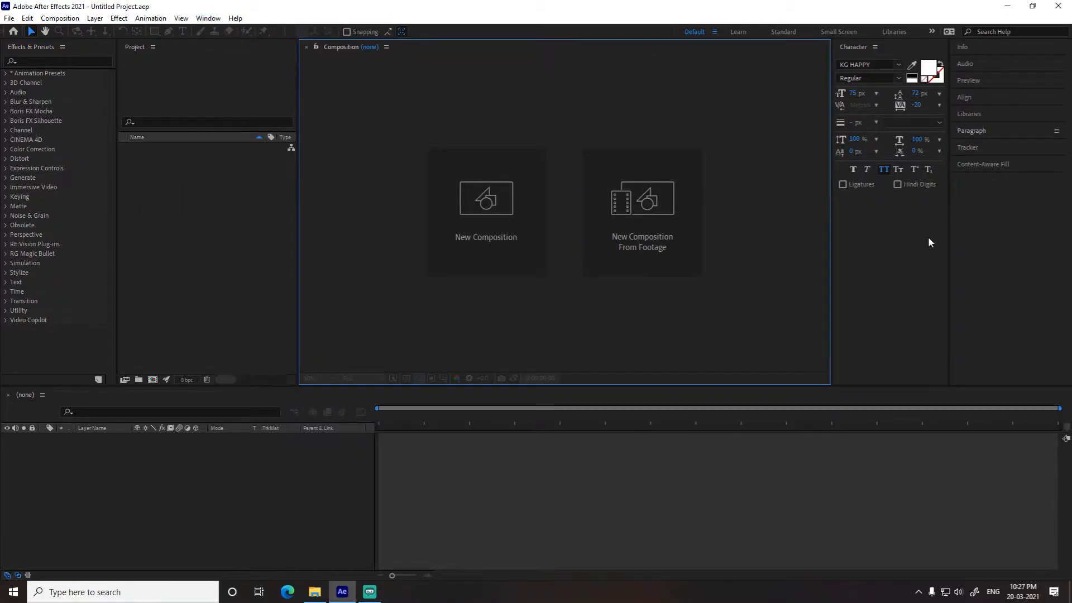
left_click(172, 209)
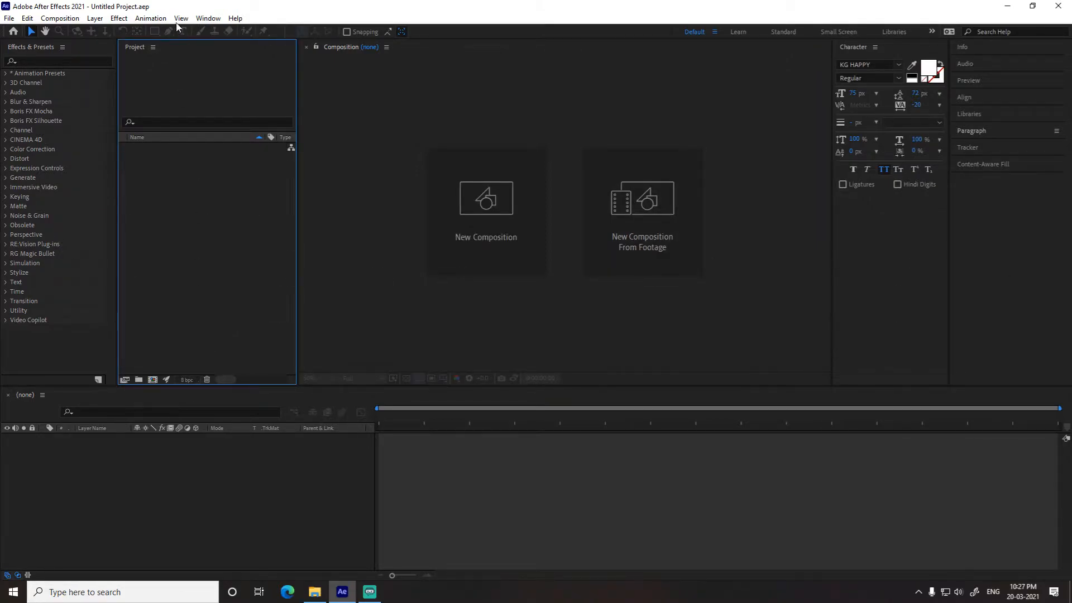
left_click(202, 21)
mouse_move(214, 33)
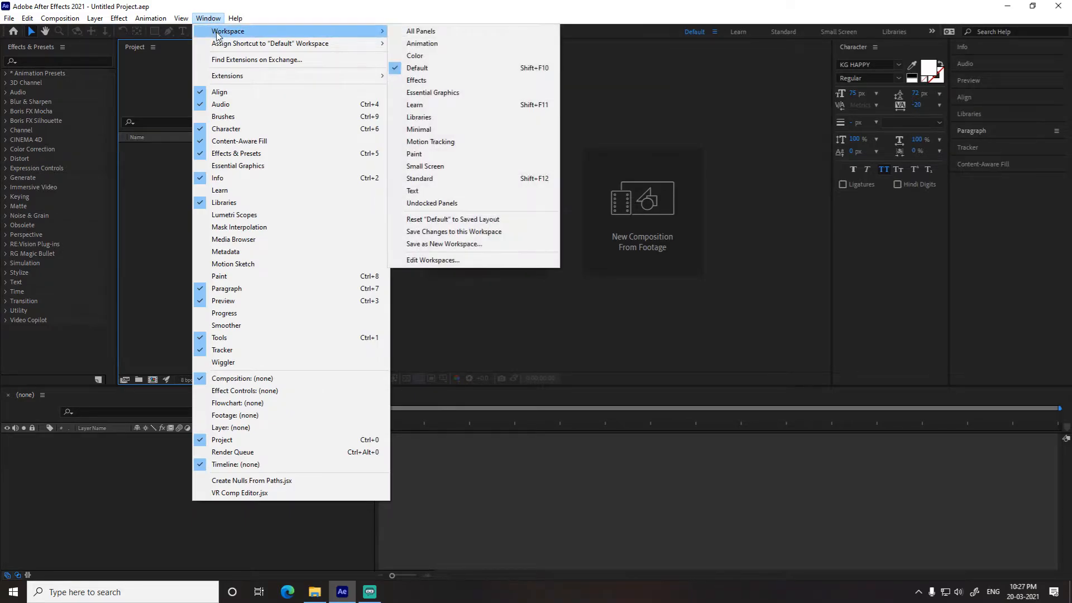
left_click(461, 221)
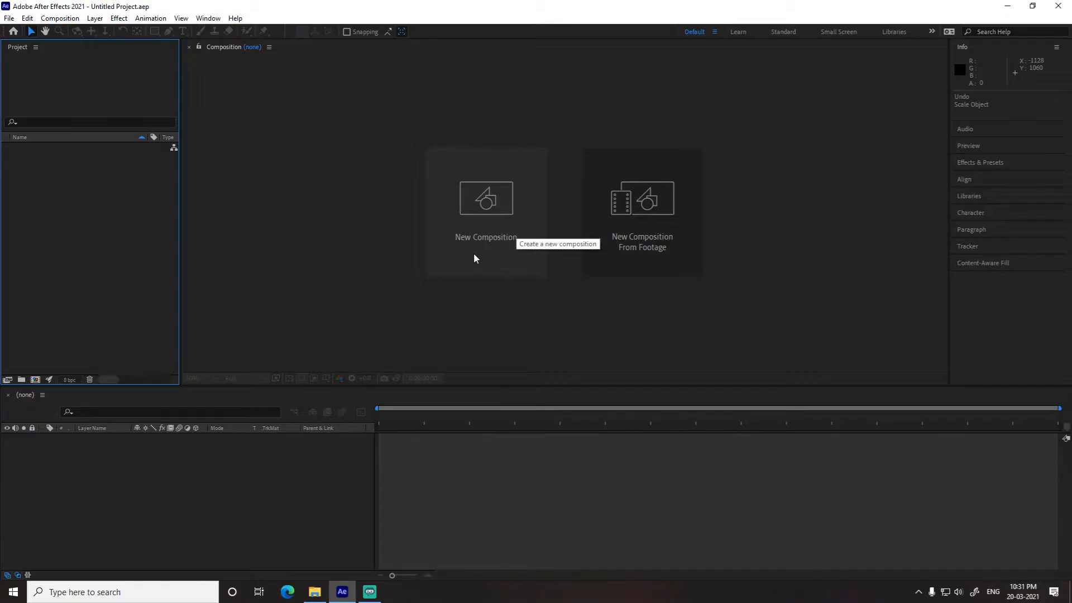
Step: Create a composition named "class 2" at 1920 x 1080 px, 29 fps, 10 seconds long, with a white background
left_click(469, 220)
type("class")
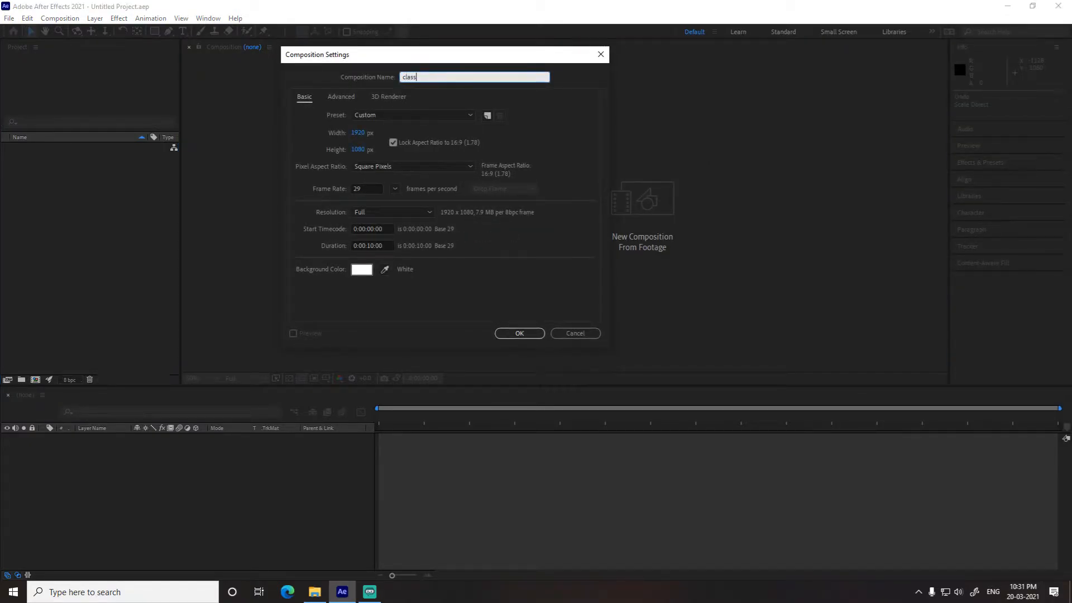
type(" 2")
left_click_drag(361, 134, 359, 137)
left_click(518, 333)
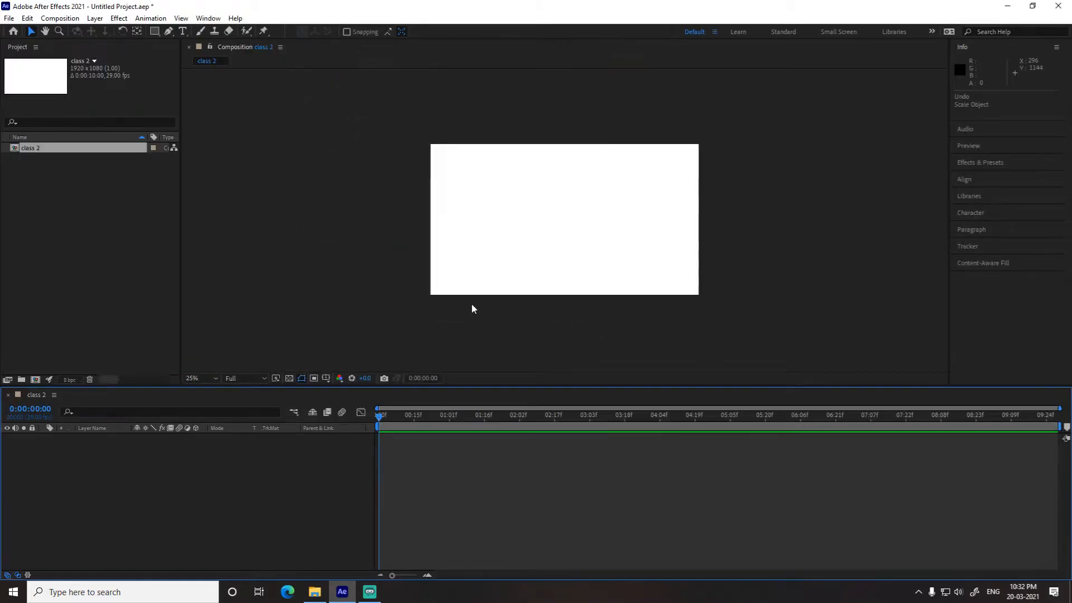
key("period")
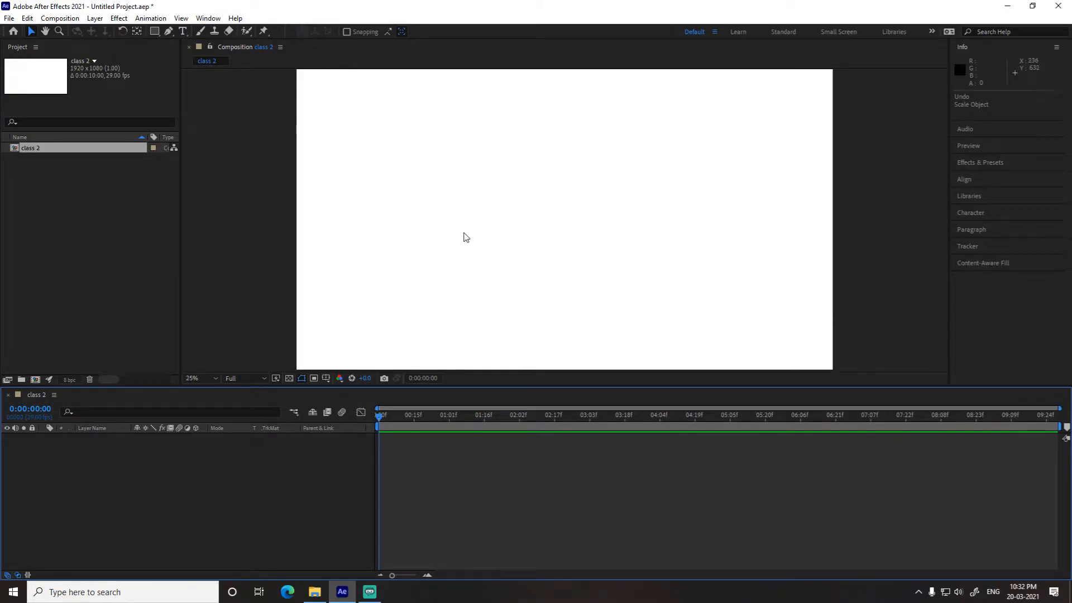
Step: Import the realistic soccer ball PNG and the video Forbidden - 29754.mp4 from the Downloads folder into the project
double_click(98, 220)
double_click(164, 182)
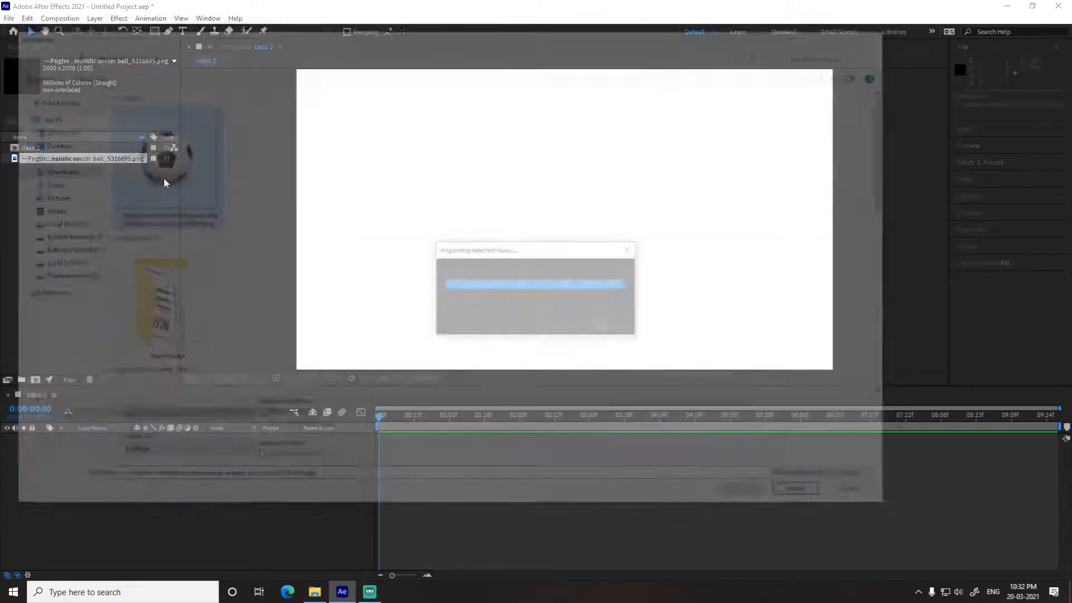
double_click(98, 243)
scroll(186, 223, "down", 4)
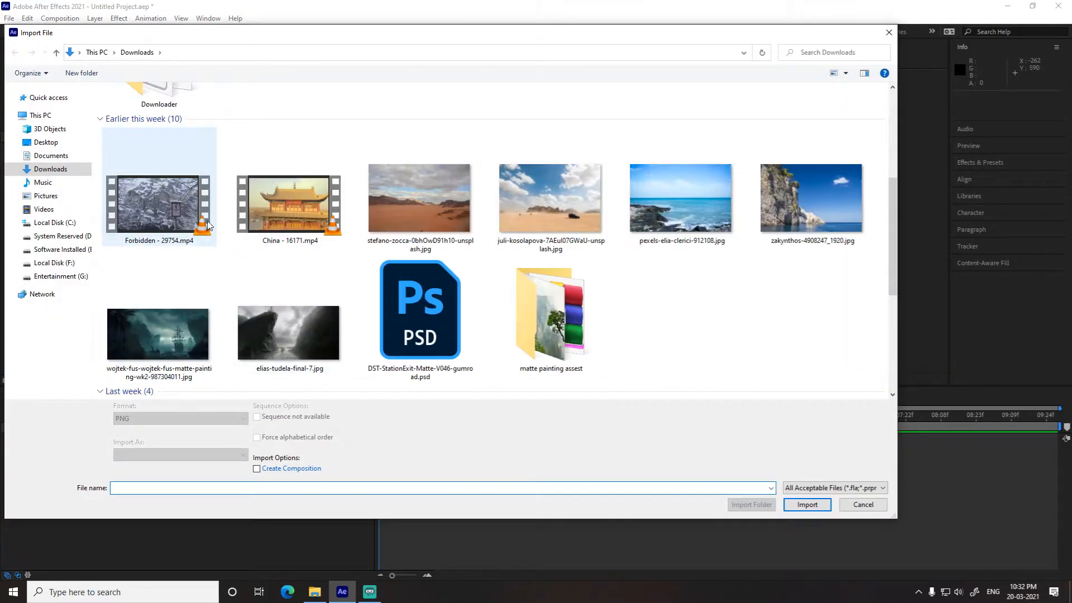
double_click(187, 208)
Step: Import the desert landscape unsplash JPG from the Downloads folder into the project
double_click(101, 232)
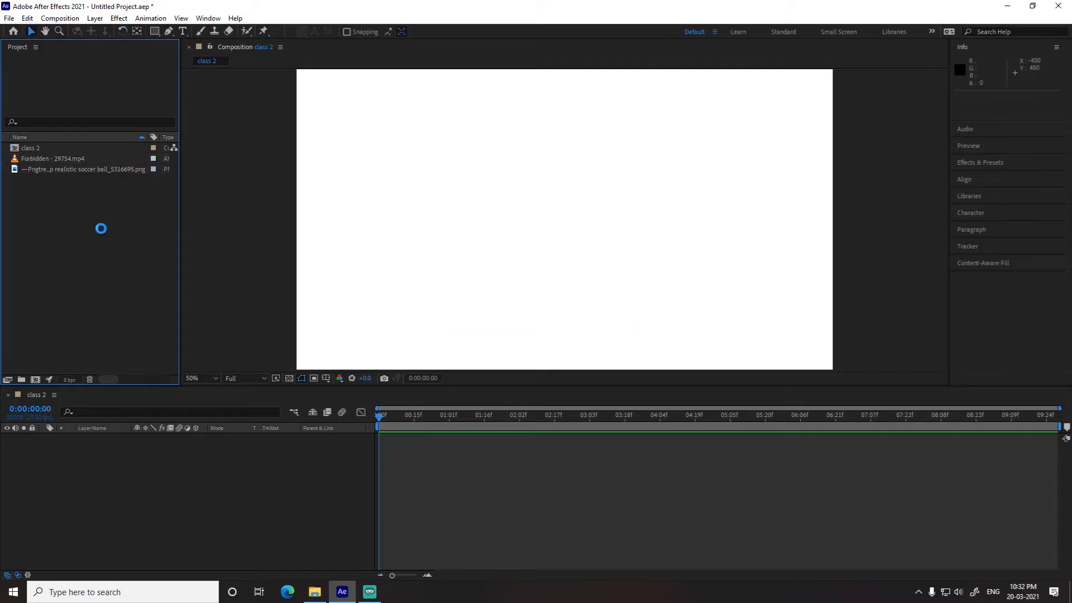
scroll(180, 297, "down", 4)
scroll(359, 307, "down", 4)
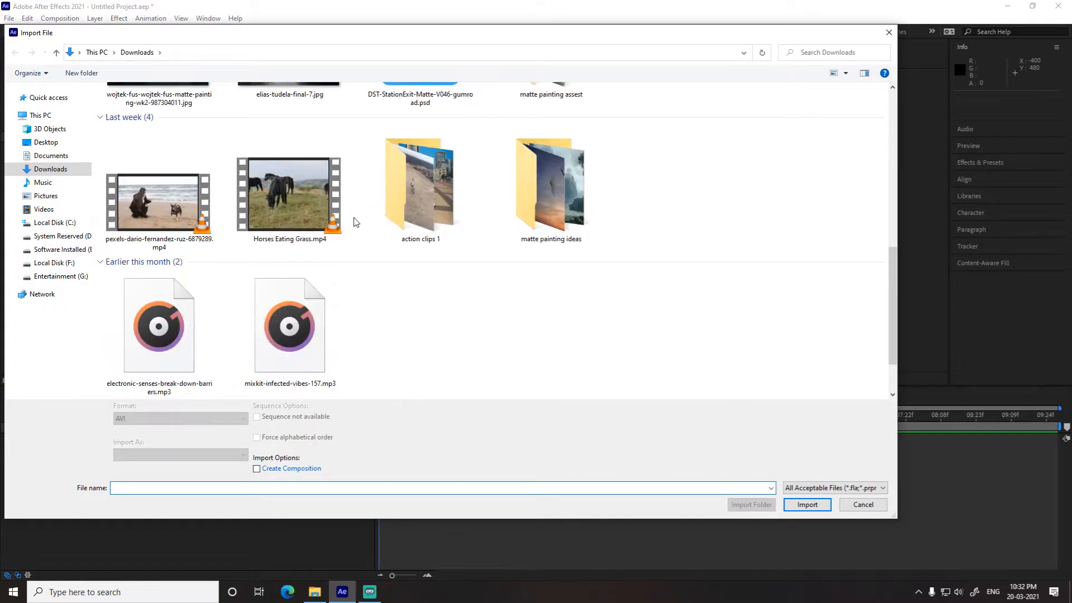
scroll(354, 223, "up", 3)
double_click(451, 152)
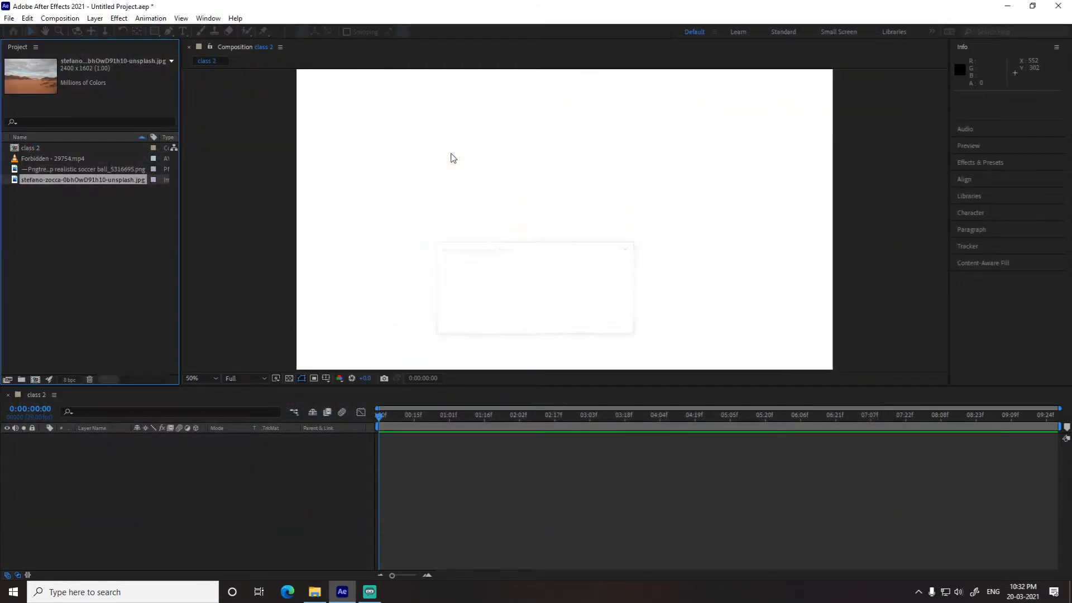
Step: Add the soccer ball PNG as a layer in the class 2 timeline
left_click(50, 240)
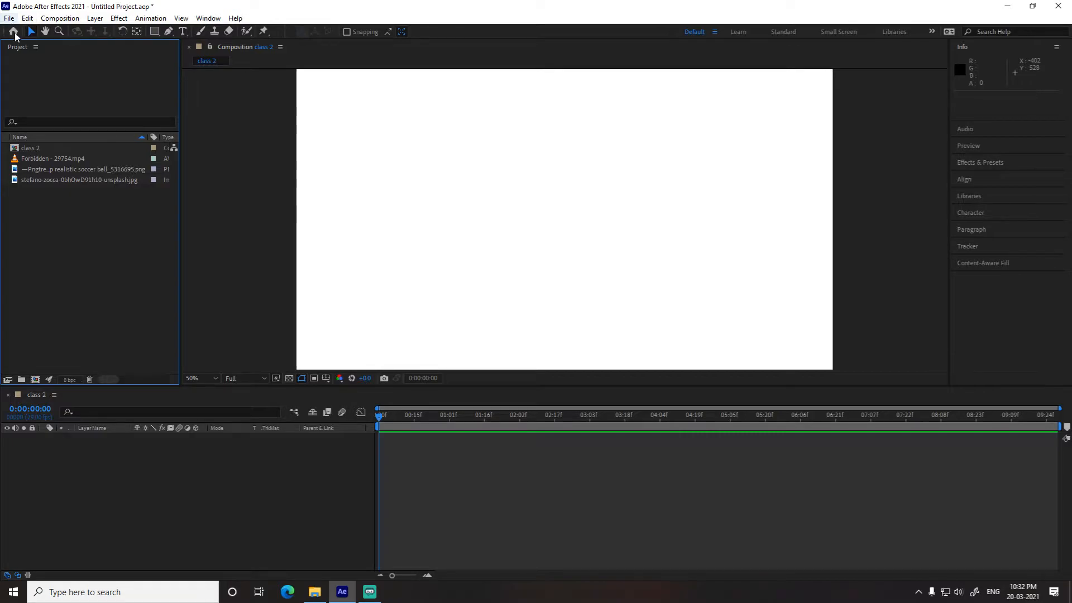
left_click(75, 170)
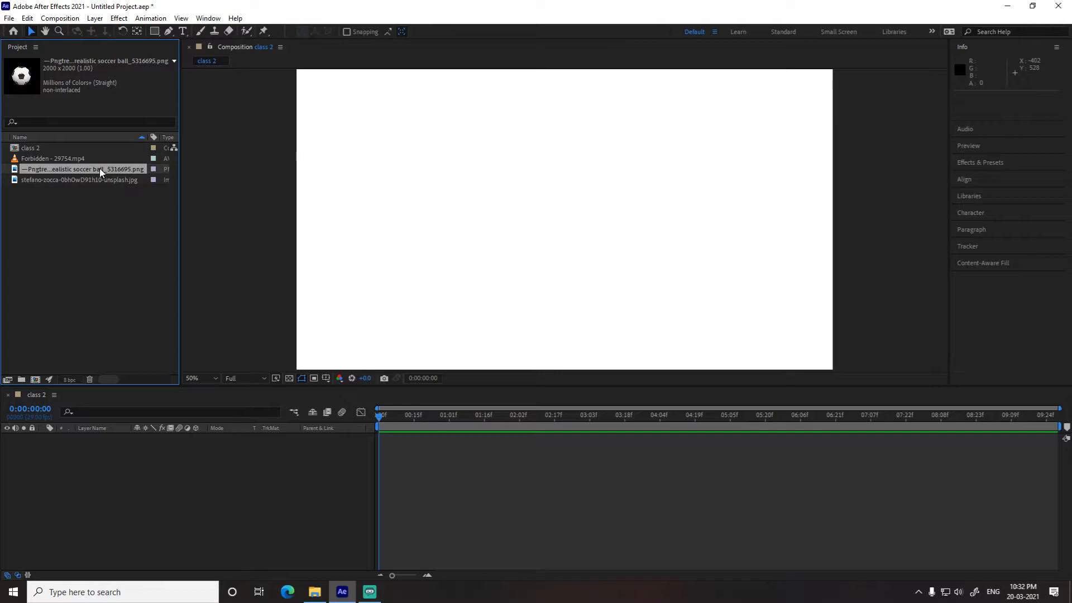
left_click_drag(99, 169, 150, 463)
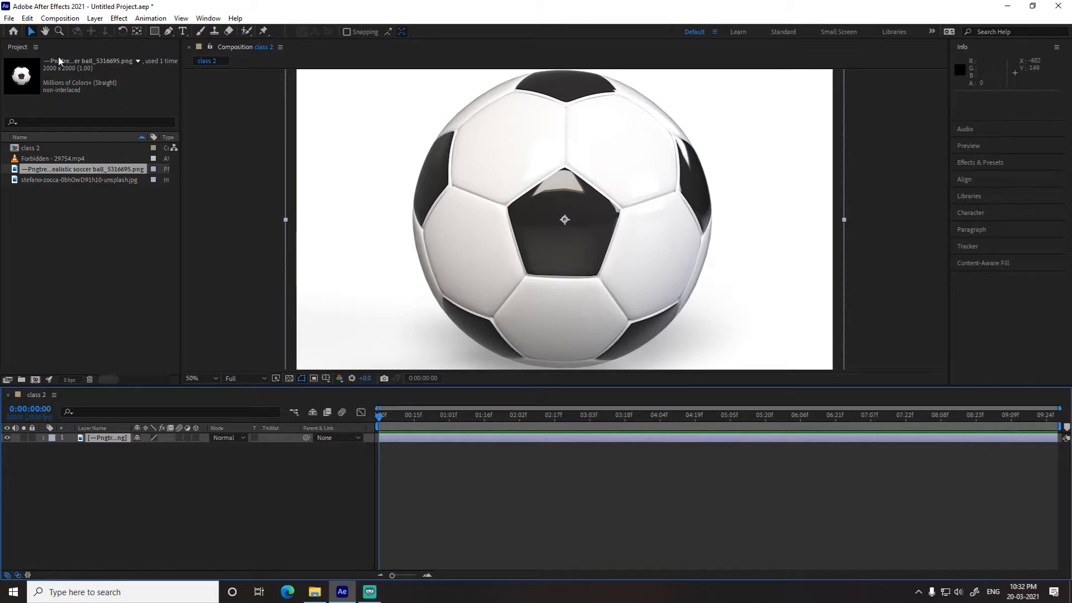
Step: Reposition the soccer ball layer with the Selection tool to about 416, 508, so it extends past the frame's left edge
left_click(32, 34)
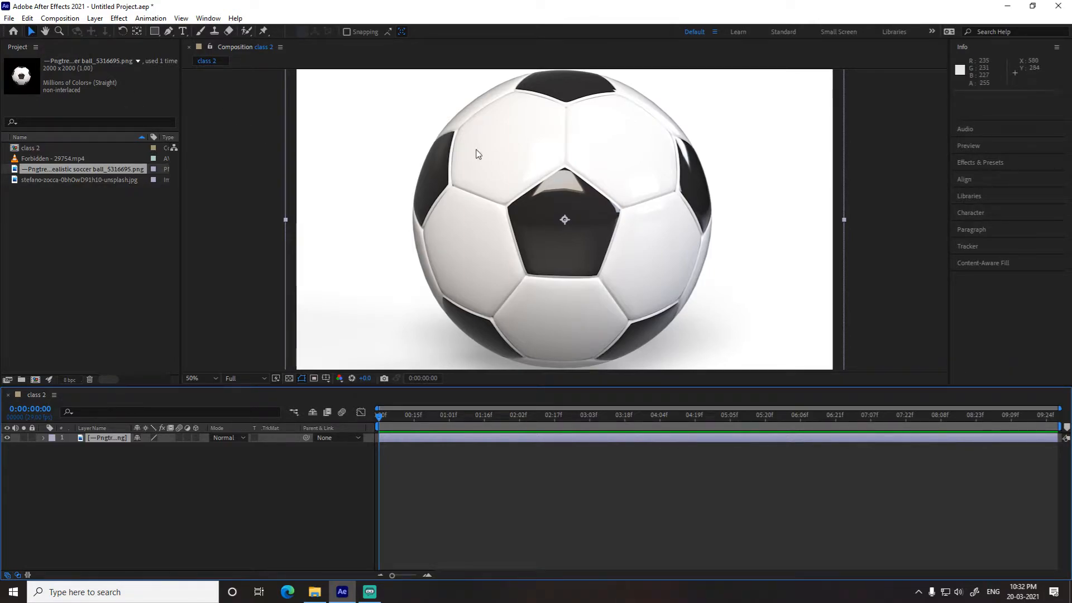
left_click(46, 32)
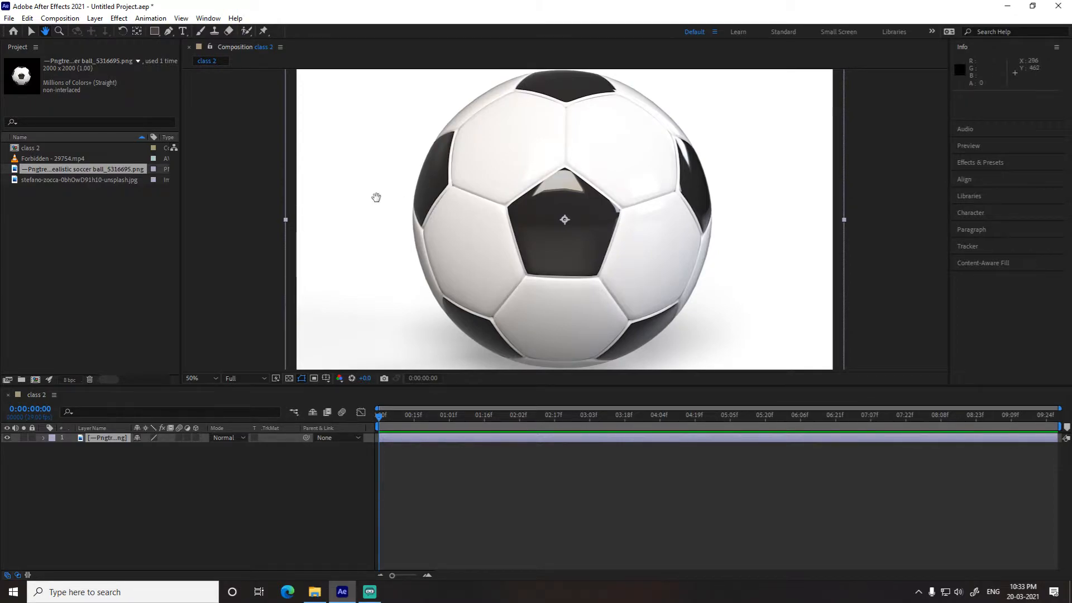
left_click(32, 33)
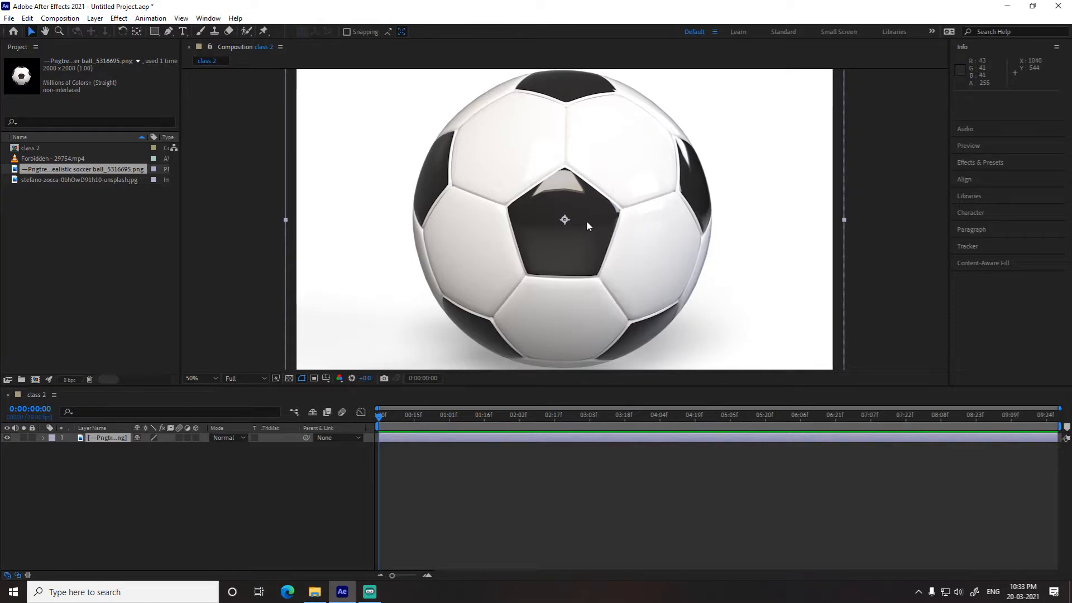
left_click_drag(491, 222, 304, 241)
left_click_drag(406, 253, 560, 255)
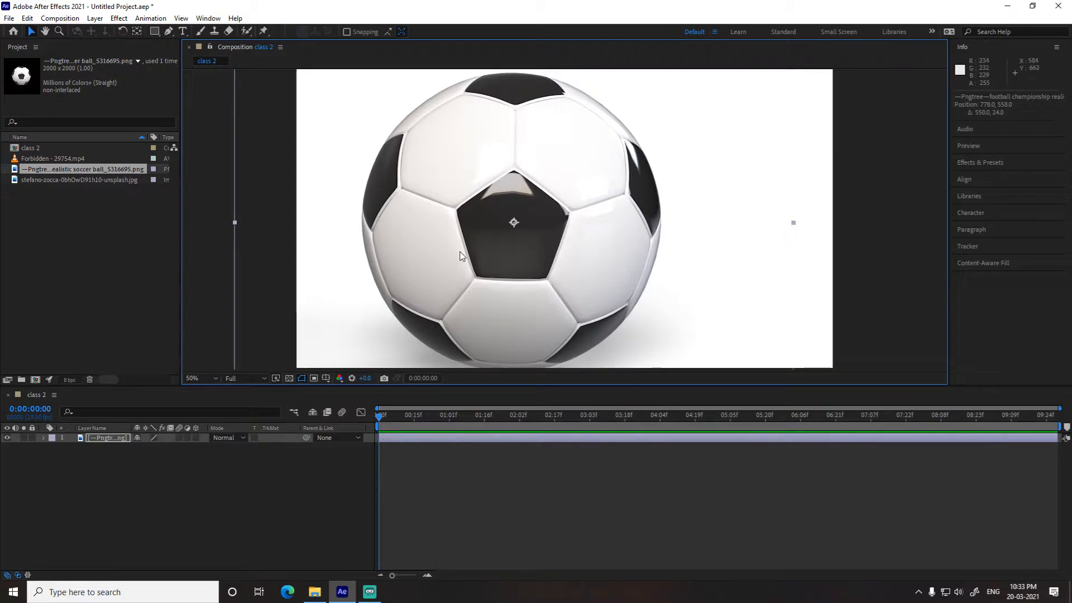
left_click_drag(442, 237, 332, 234)
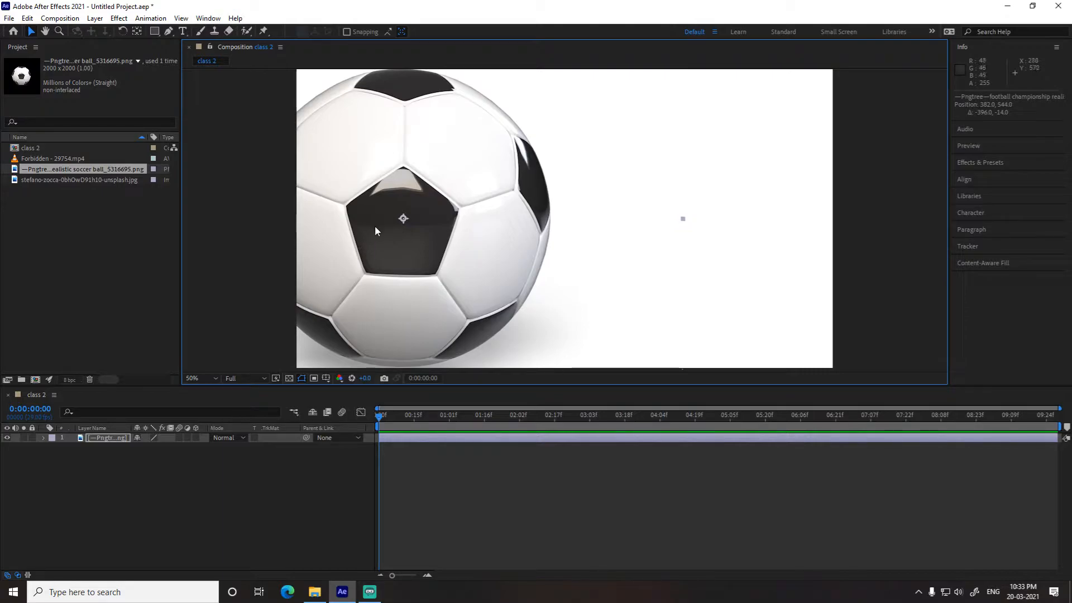
left_click_drag(347, 222, 305, 212)
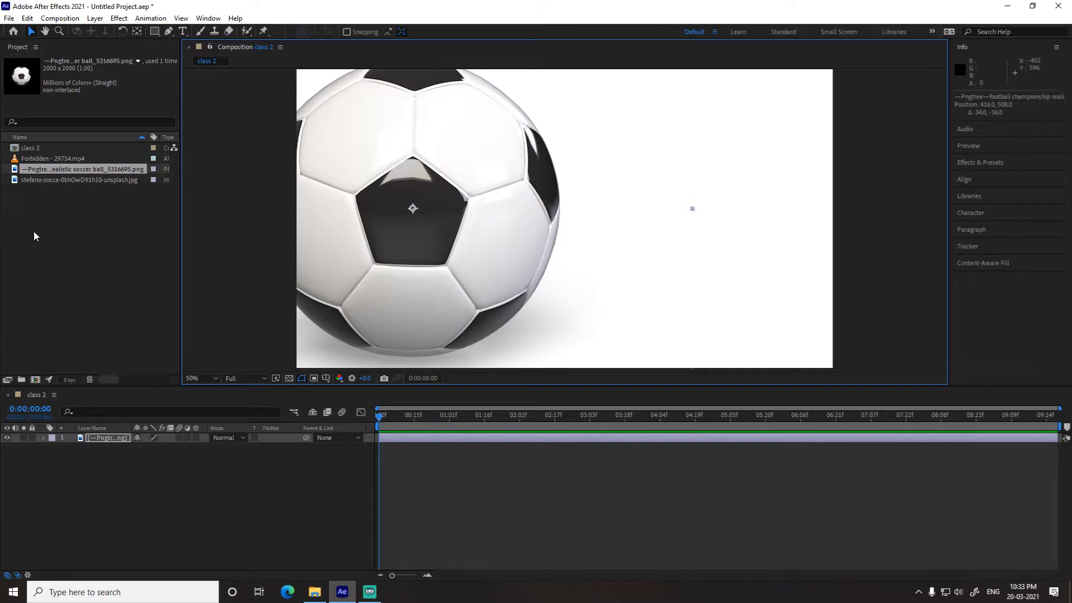
Step: Add Forbidden - 29754.mp4 as a layer above the soccer ball in the class 2 timeline
left_click(72, 244)
left_click_drag(70, 156, 100, 441)
key("comma")
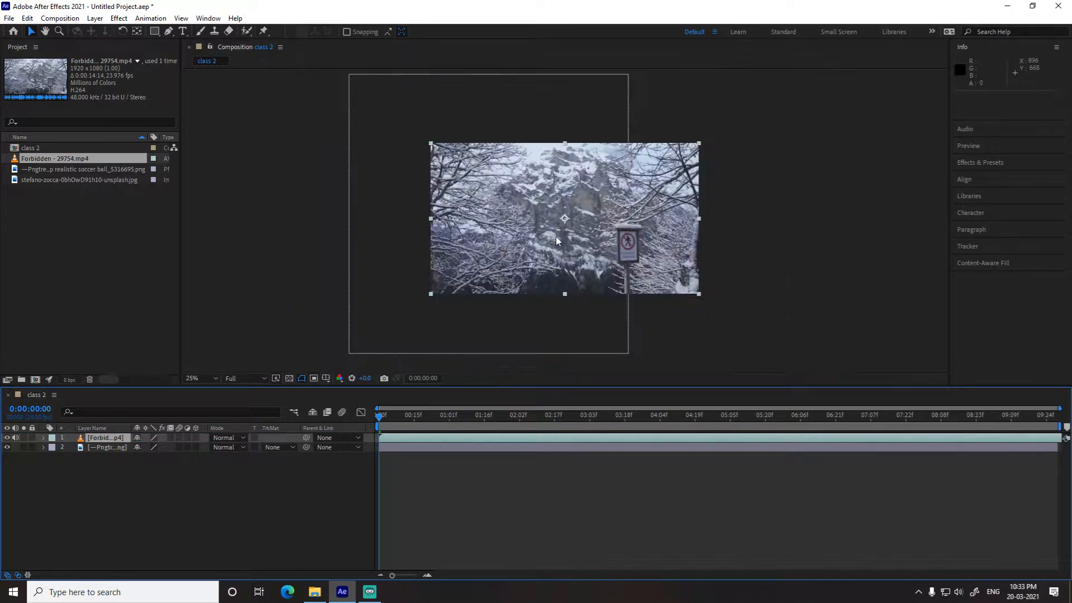
left_click(569, 232)
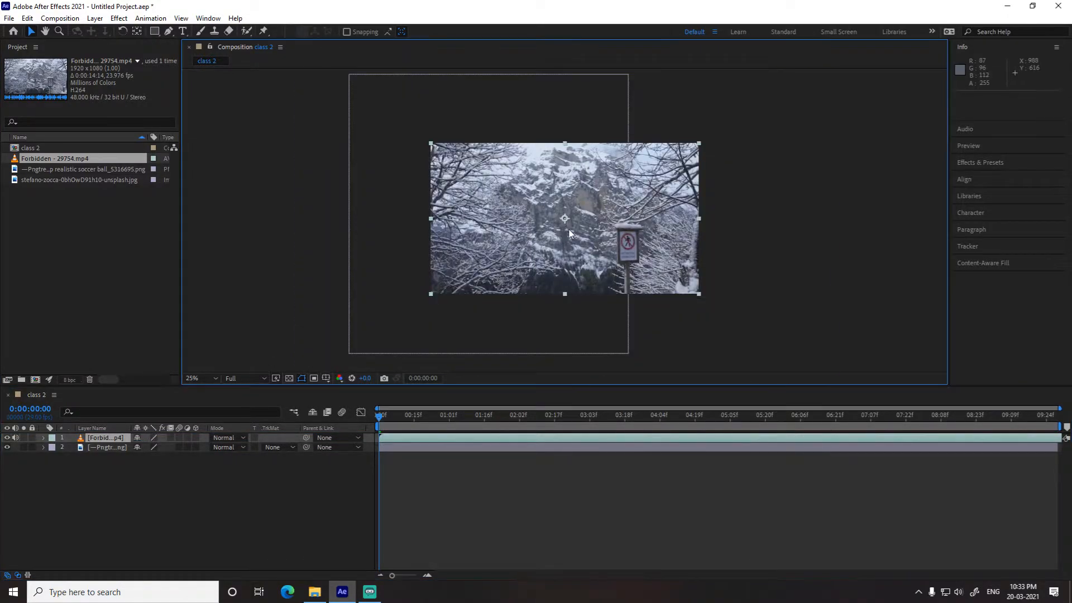
key("period")
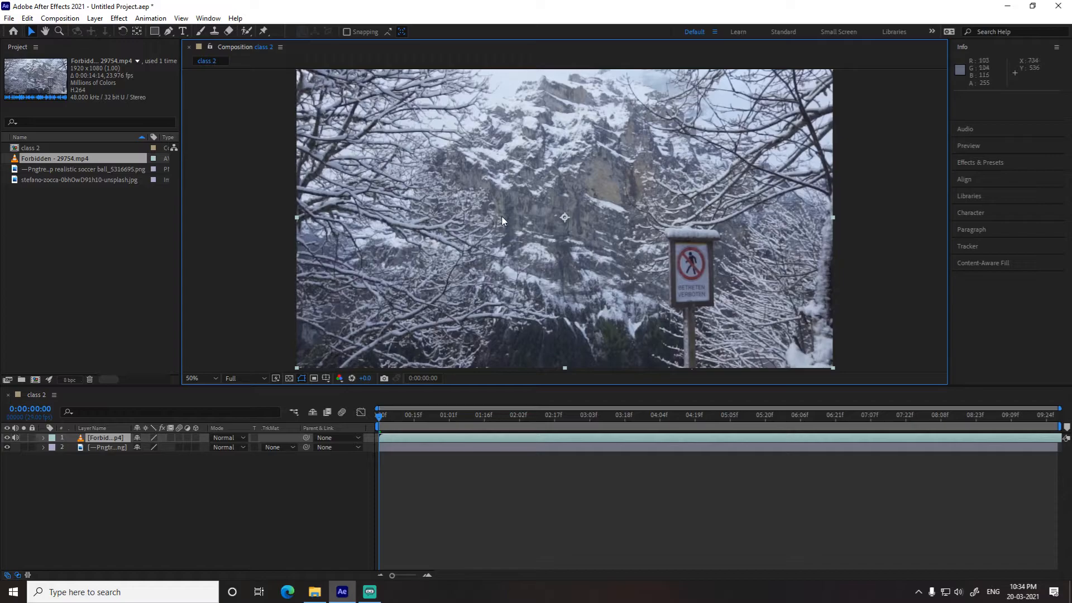
Step: Move the Forbidden video layer up to about 958, 32, uncovering the lower part of the soccer ball
left_click_drag(534, 205, 896, 204)
left_click_drag(789, 225, 419, 81)
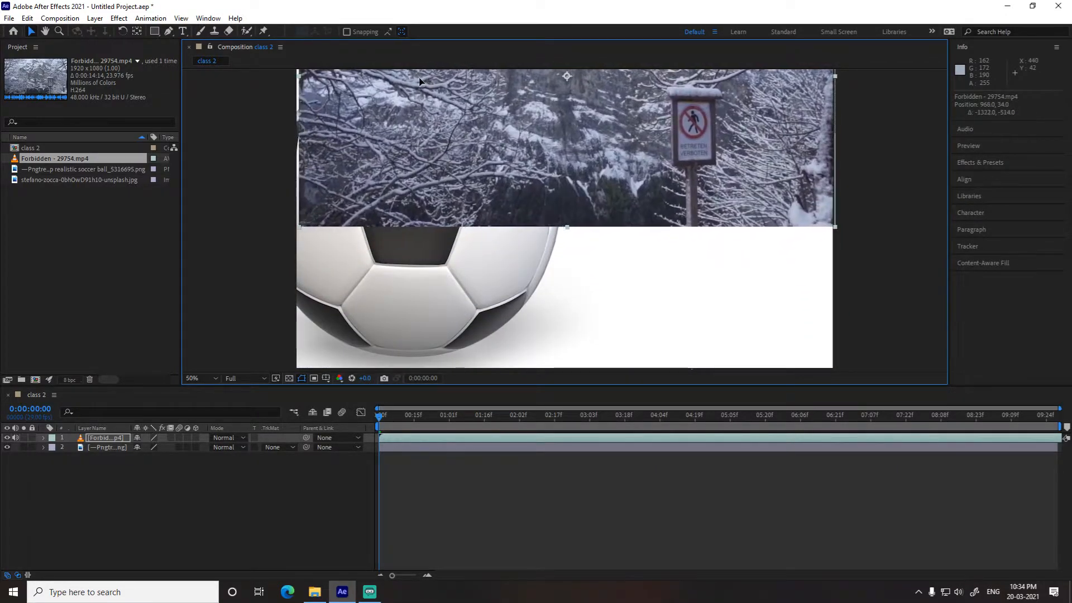
key("comma")
key("period")
left_click_drag(532, 177, 530, 176)
key("comma")
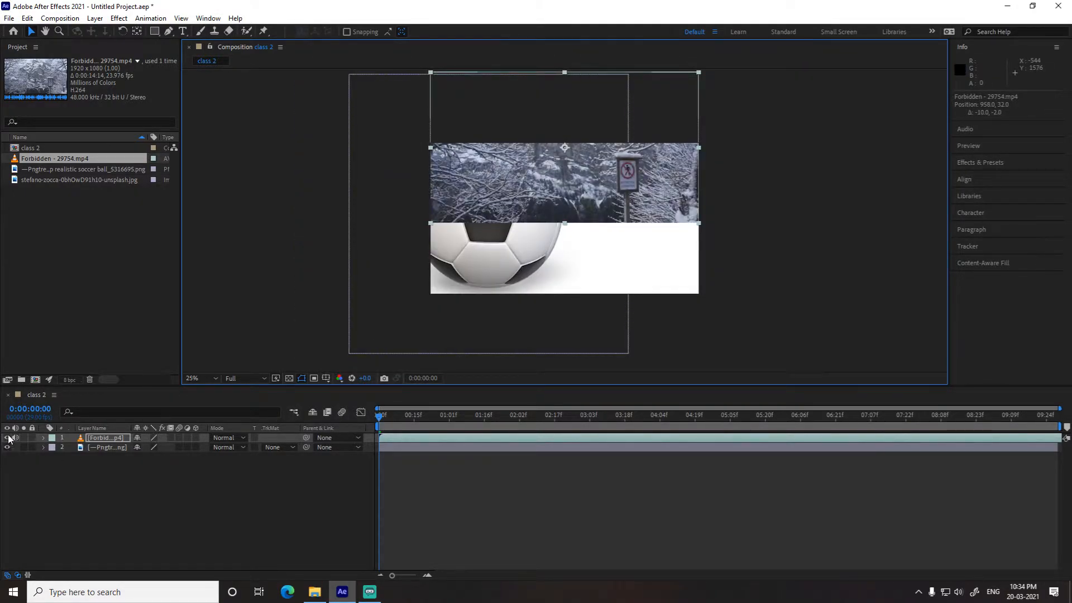
Step: Hide both the video and soccer ball layers, and make each of them visible again
left_click_drag(7, 447, 8, 438)
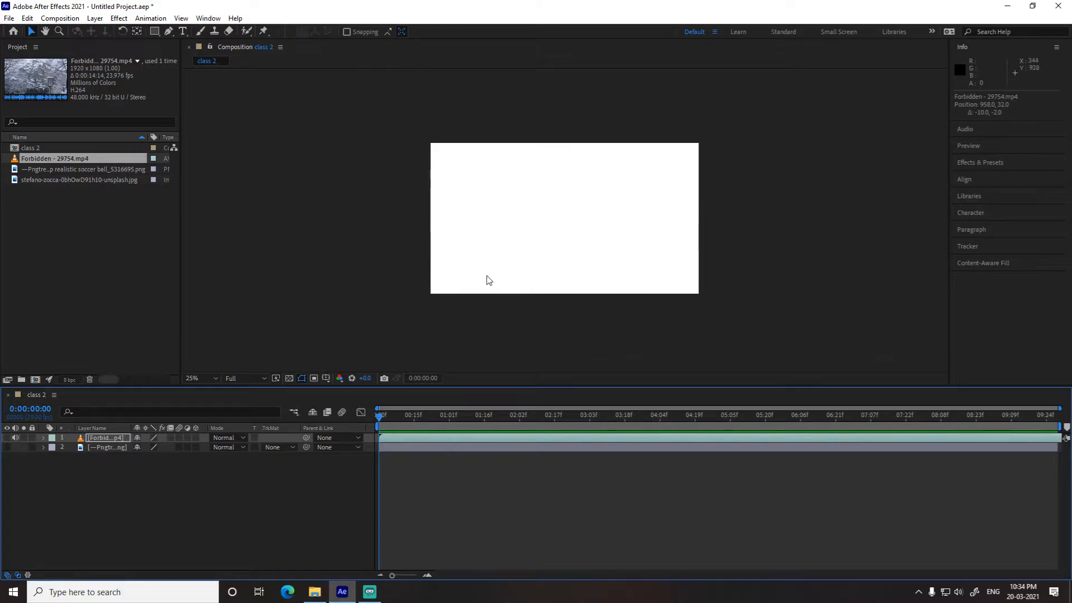
left_click(7, 438)
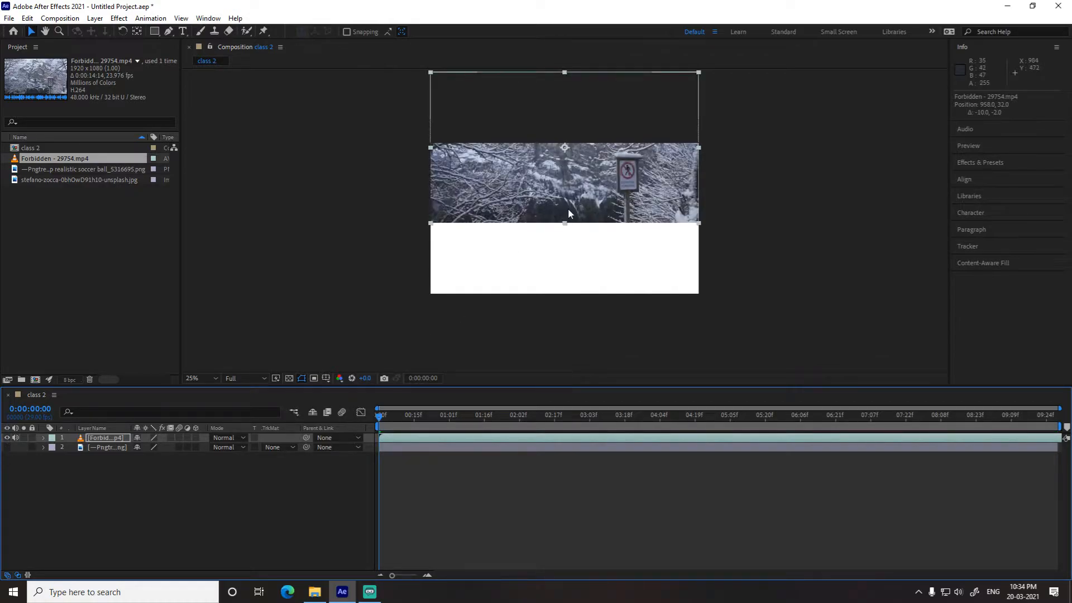
left_click(6, 447)
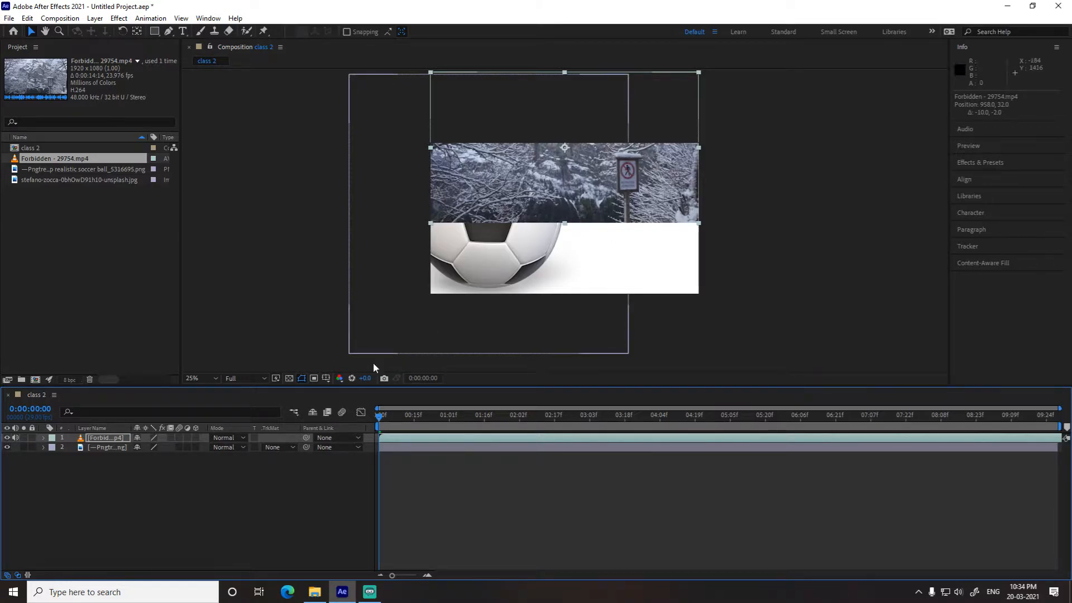
Step: Delete the soccer ball layer from the timeline and move the Forbidden video to about 1250, 620 in the frame
left_click(100, 447)
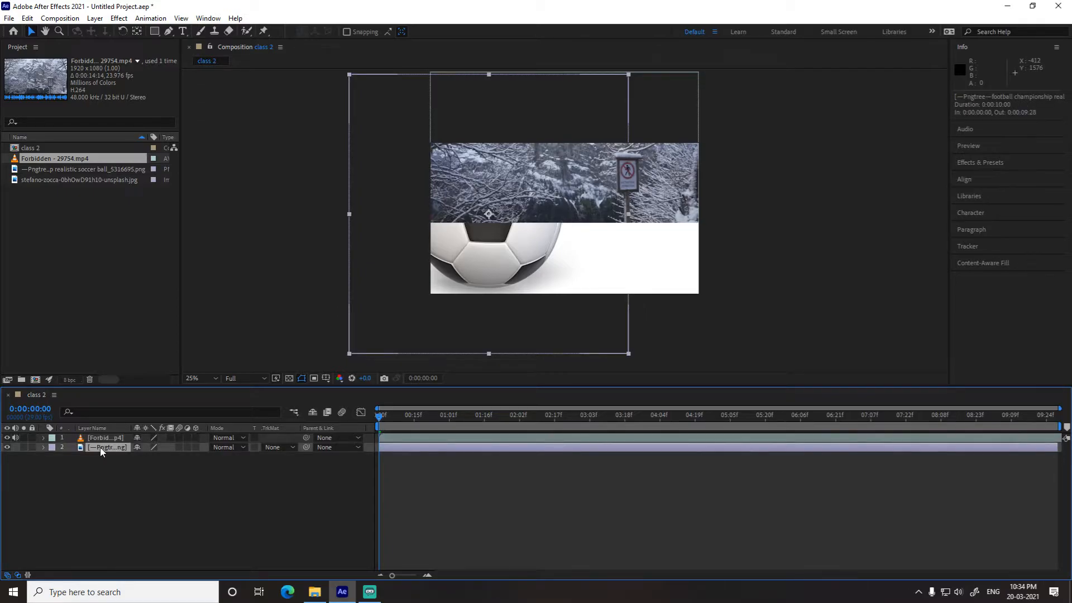
key("Delete")
left_click(564, 183)
left_click_drag(563, 183, 600, 264)
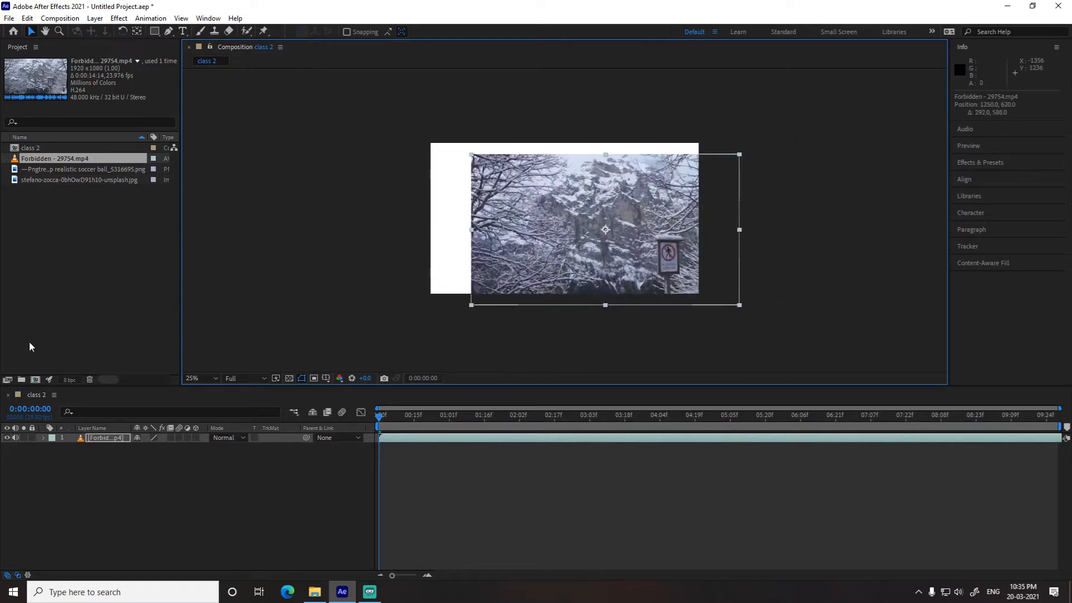
Step: Delete the Forbidden video layer and add the desert landscape JPG to the class 2 timeline
left_click(115, 437)
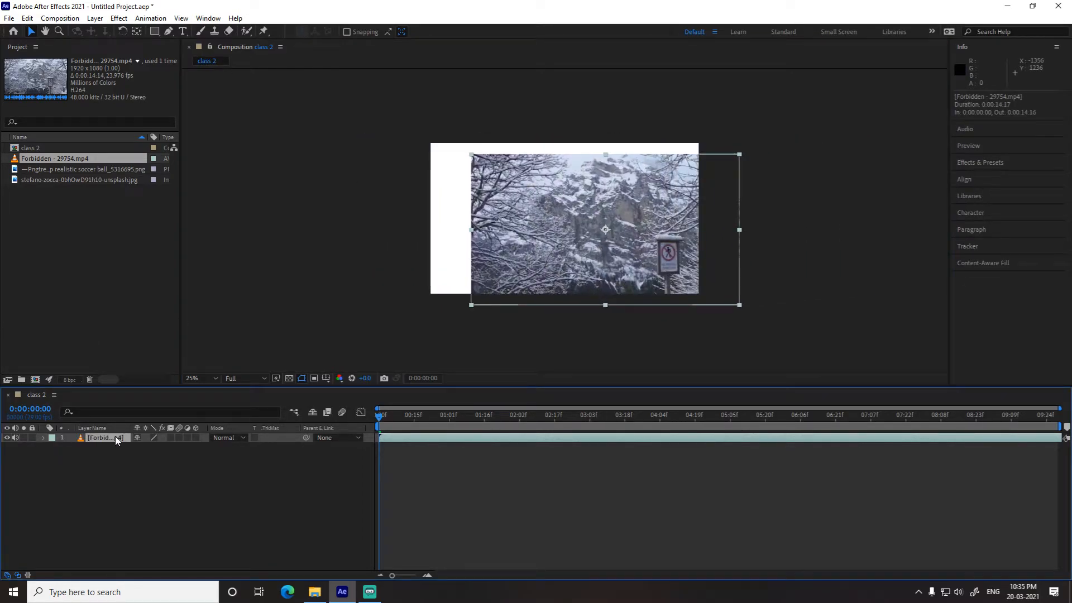
key("Delete")
left_click_drag(81, 180, 100, 474)
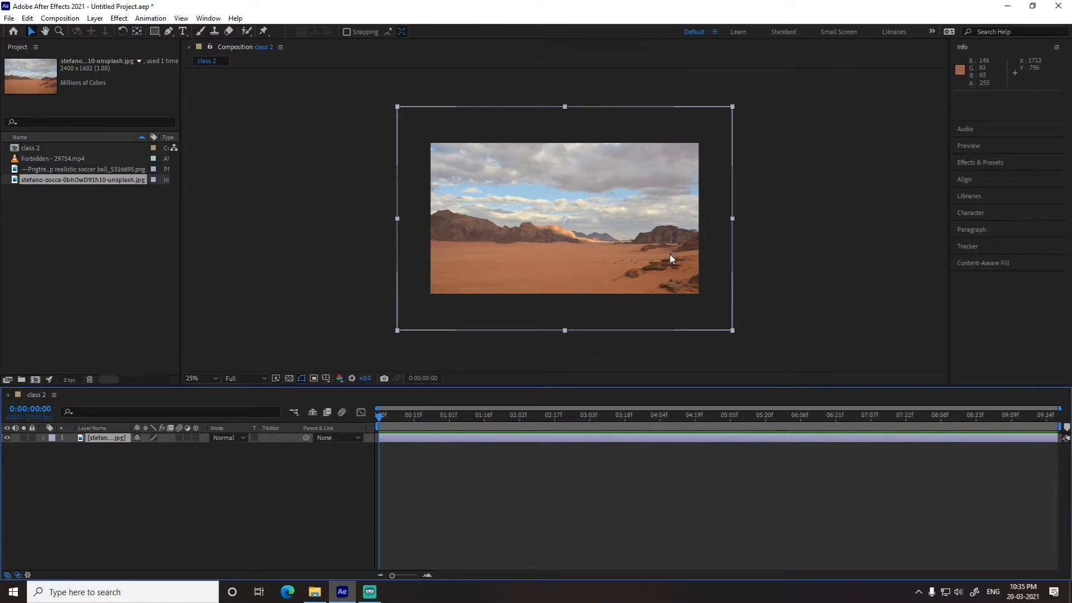
Step: Reposition the desert image in the frame to about 1084, 464, and deselect its layer
left_click_drag(681, 253, 646, 259)
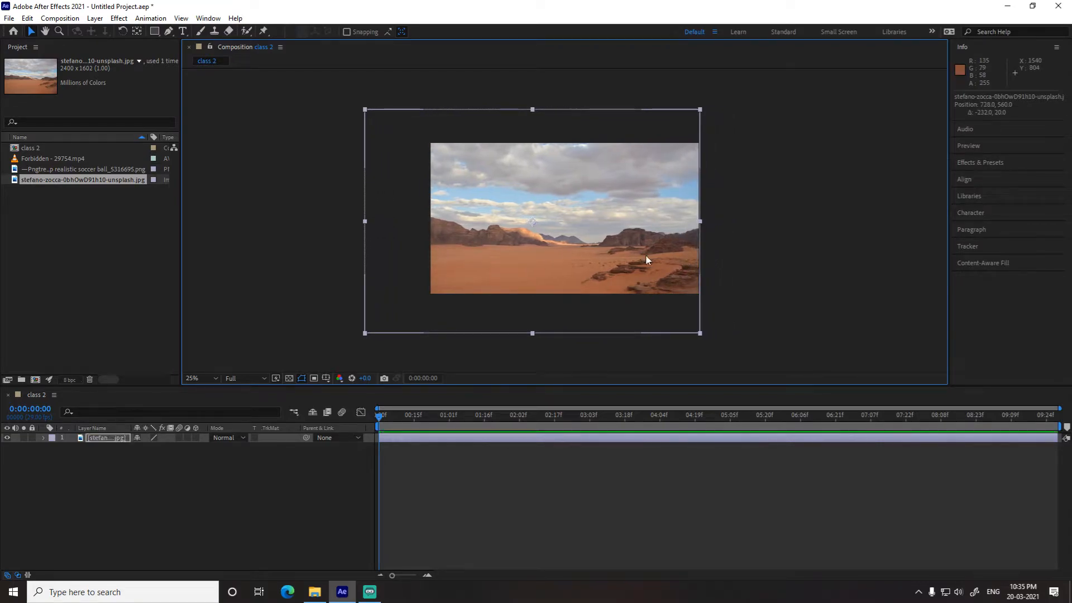
left_click_drag(521, 255, 585, 258)
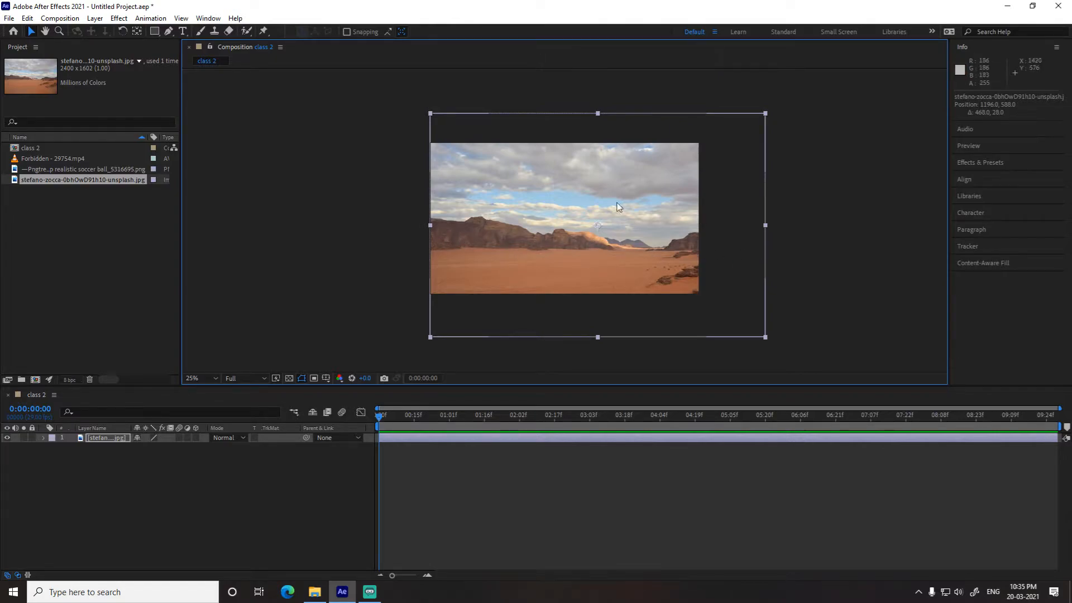
mouse_move(559, 260)
left_mouse_down()
mouse_move(646, 223)
mouse_move(749, 144)
mouse_move(334, 381)
mouse_move(587, 303)
mouse_move(813, 376)
mouse_move(791, 378)
mouse_move(354, 182)
mouse_move(742, 354)
mouse_move(546, 235)
mouse_move(555, 244)
left_mouse_up()
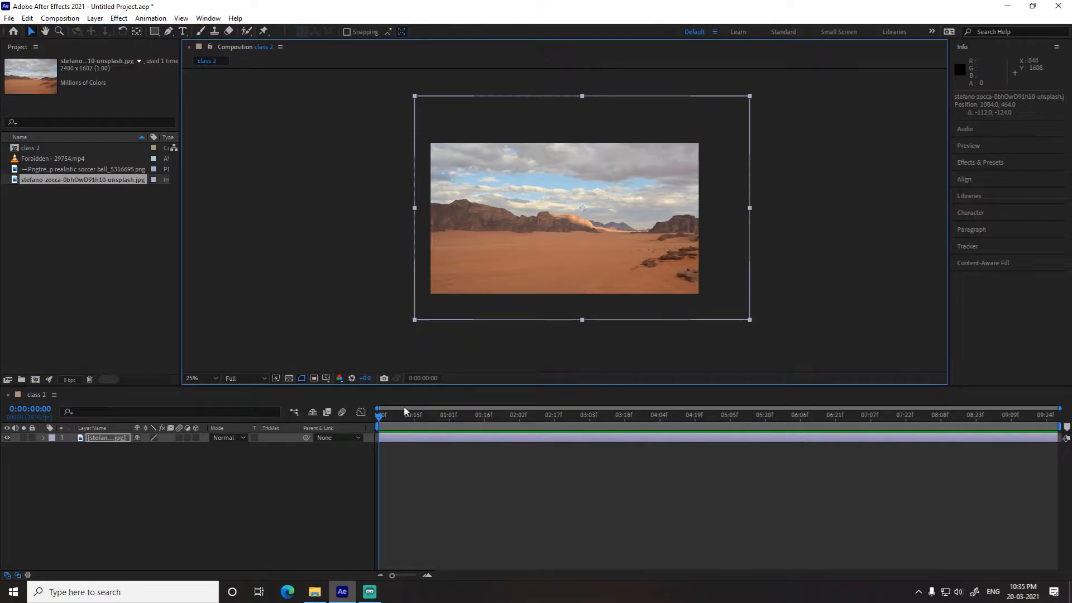
left_click(198, 514)
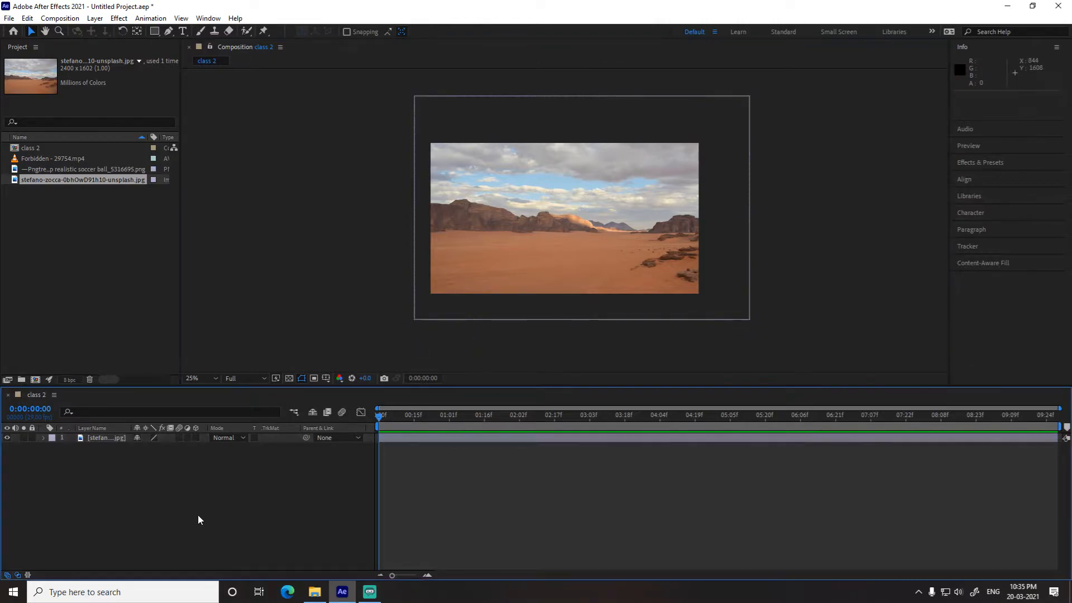
Step: Try scaling the desert image freely from a corner to about 38% by 80%, and undo the scaling
left_click(101, 437)
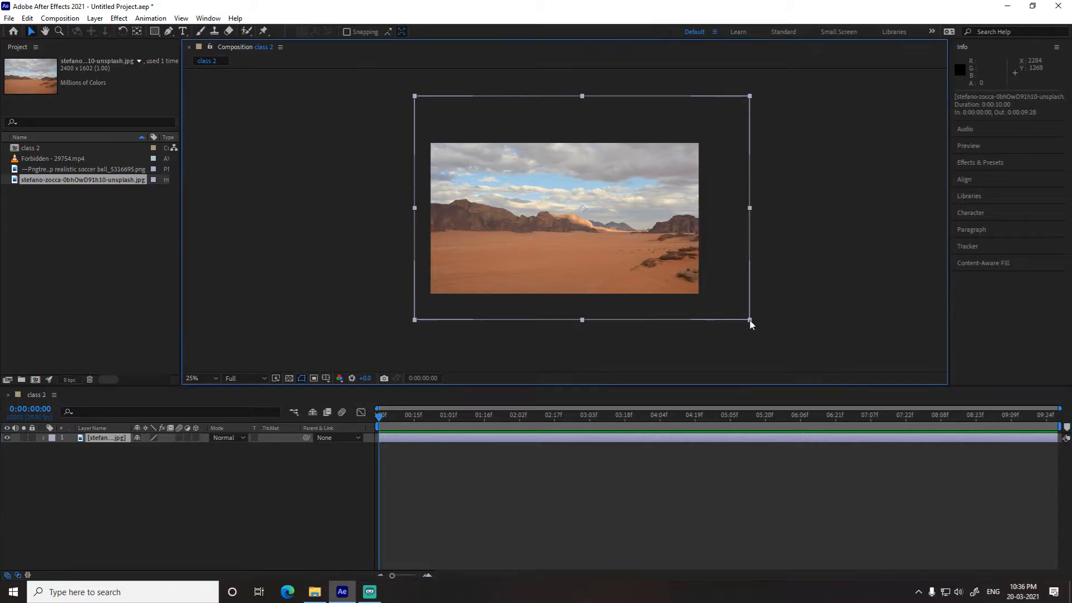
left_click_drag(749, 321, 647, 302)
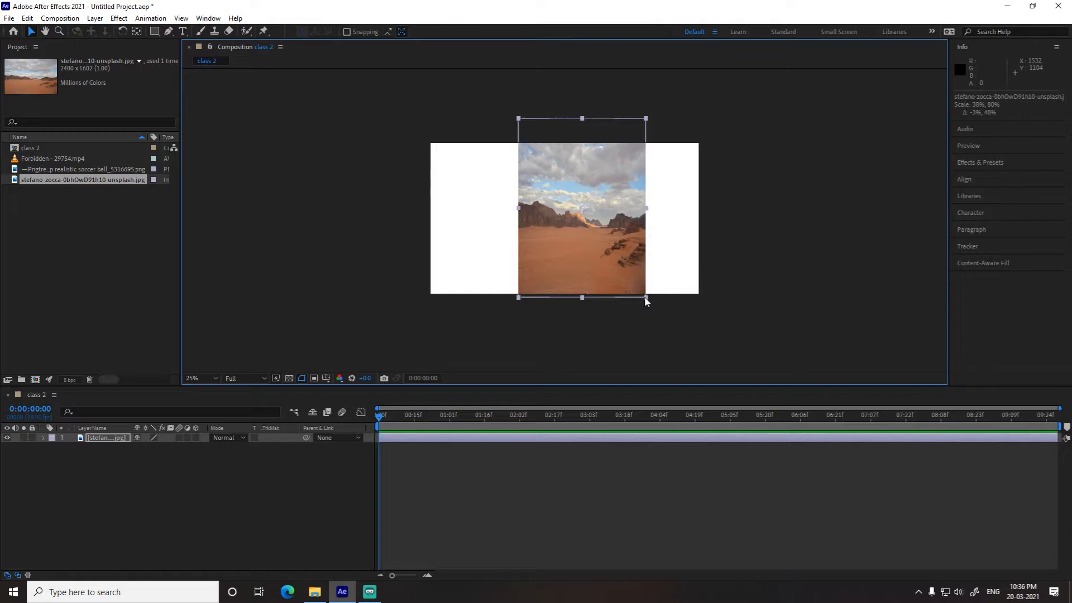
key("ctrl+z")
key("ctrl+z")
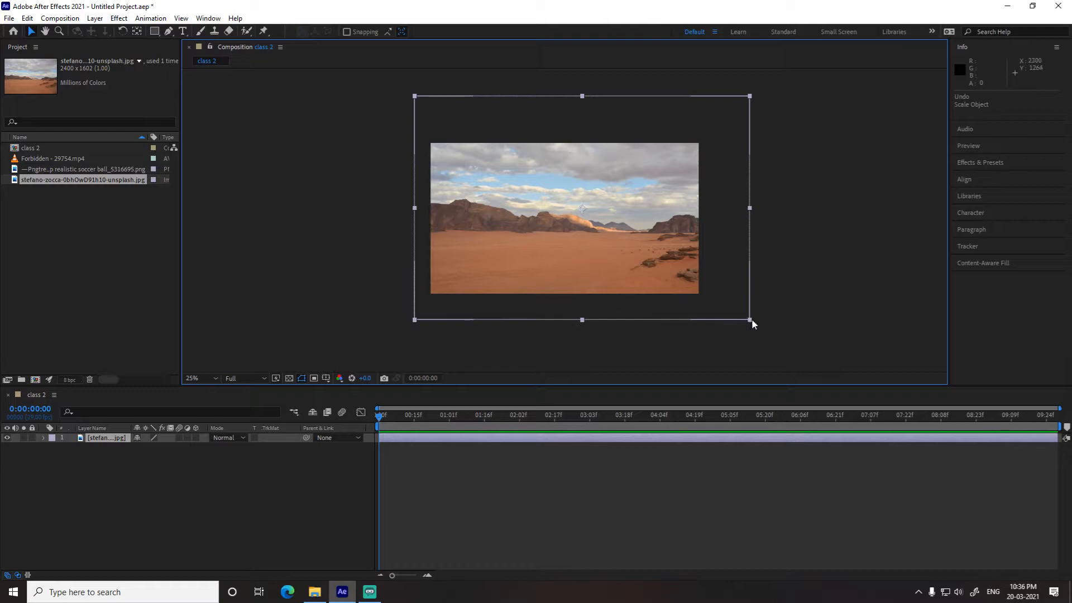
Step: Scale the desert image down non-proportionally from its corner to about 51% width and 64% height
left_click_drag(750, 323, 751, 322)
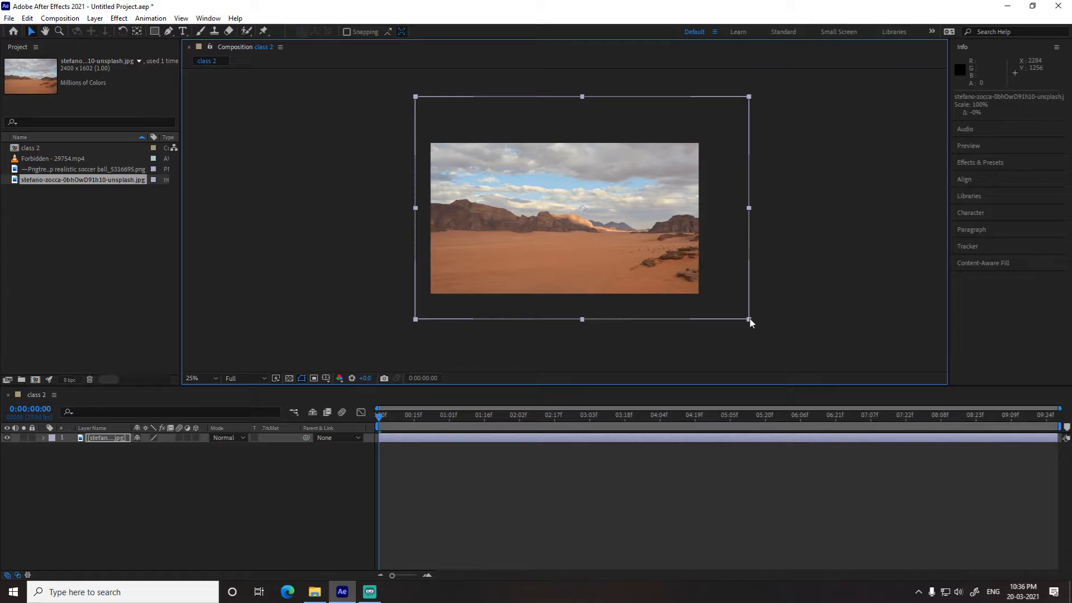
left_click_drag(751, 322, 670, 283)
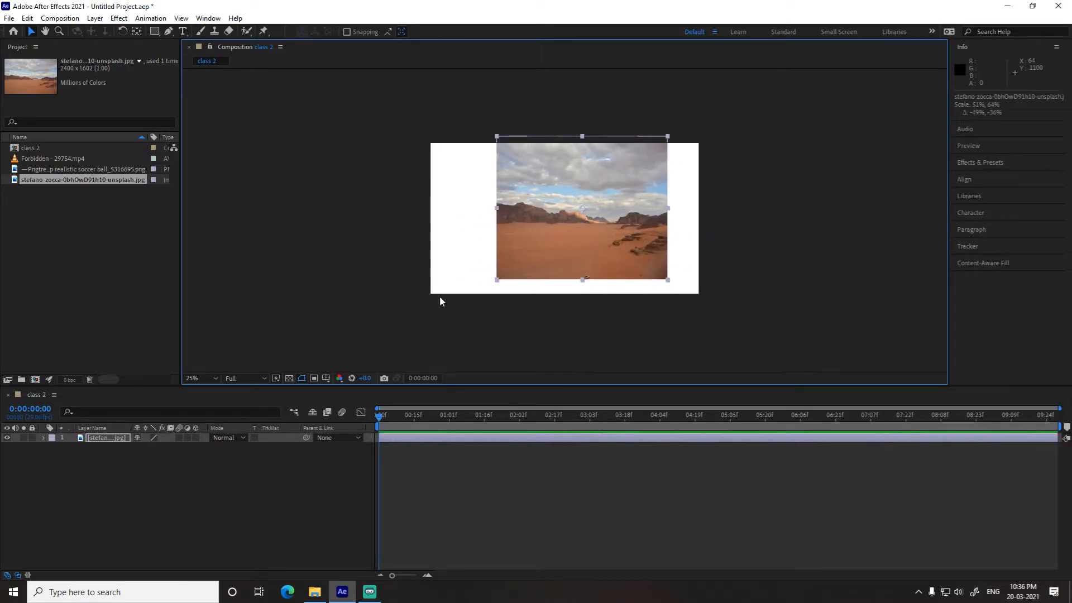
Step: Scale the desert image up from its corner so it covers the frame, and shift it slightly left
left_click(124, 499)
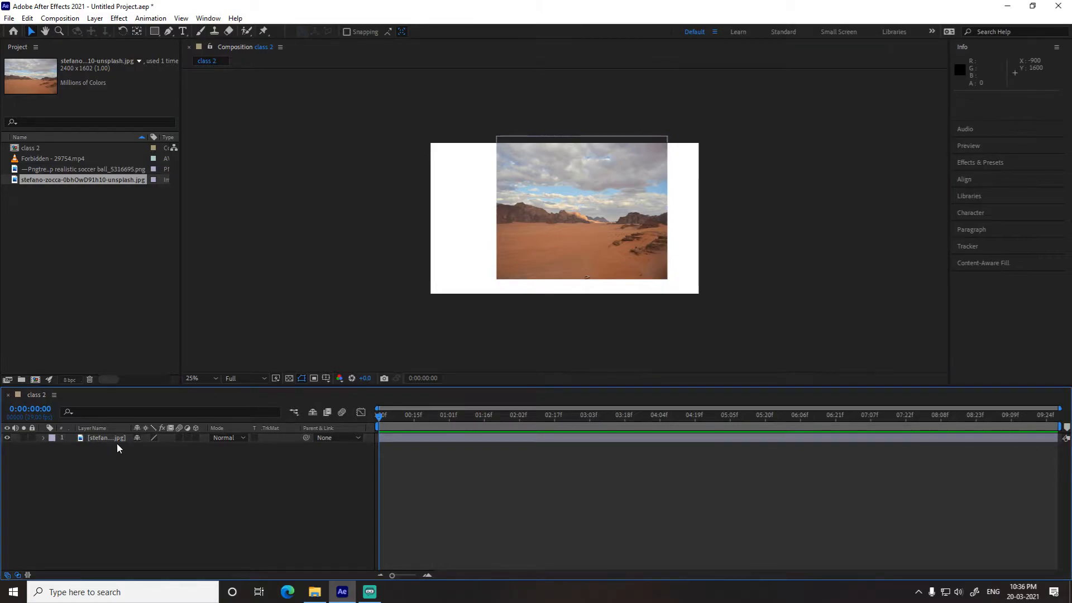
left_click(575, 244)
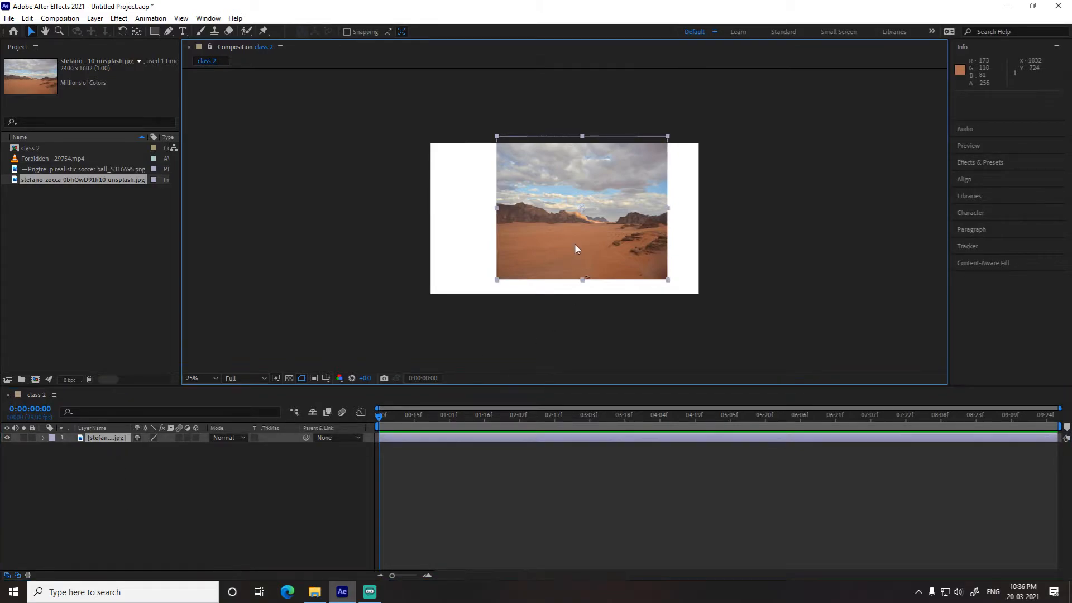
left_click(687, 291)
left_click(659, 276)
left_click(670, 285)
left_click(665, 277)
left_click_drag(668, 283, 732, 349)
left_click_drag(637, 277, 609, 277)
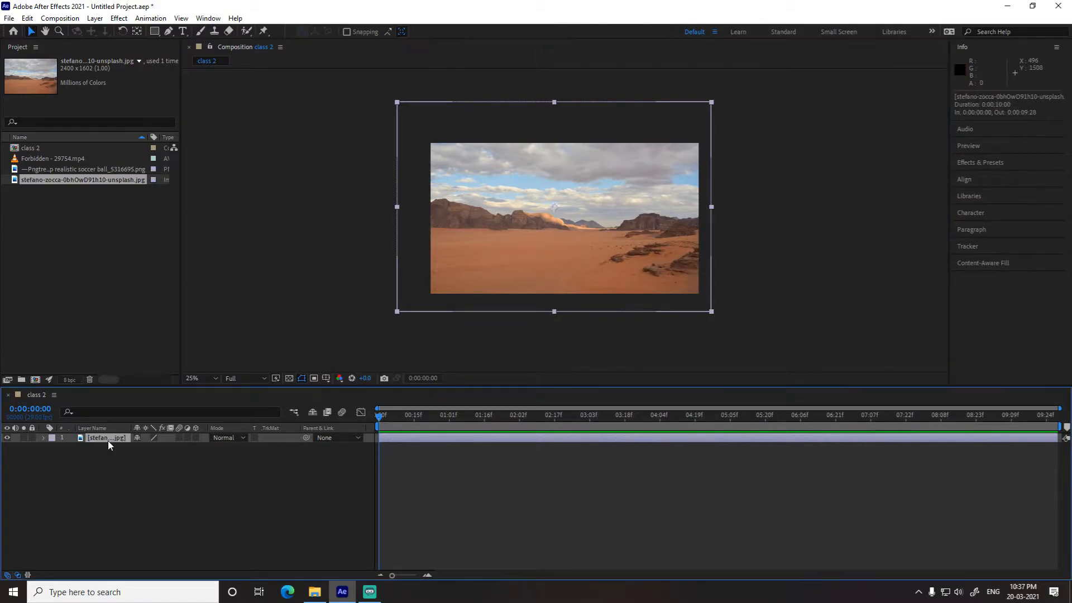
Step: Delete the rescaled desert layer and add the desert landscape JPG to the class 2 timeline again at original size
key("Delete")
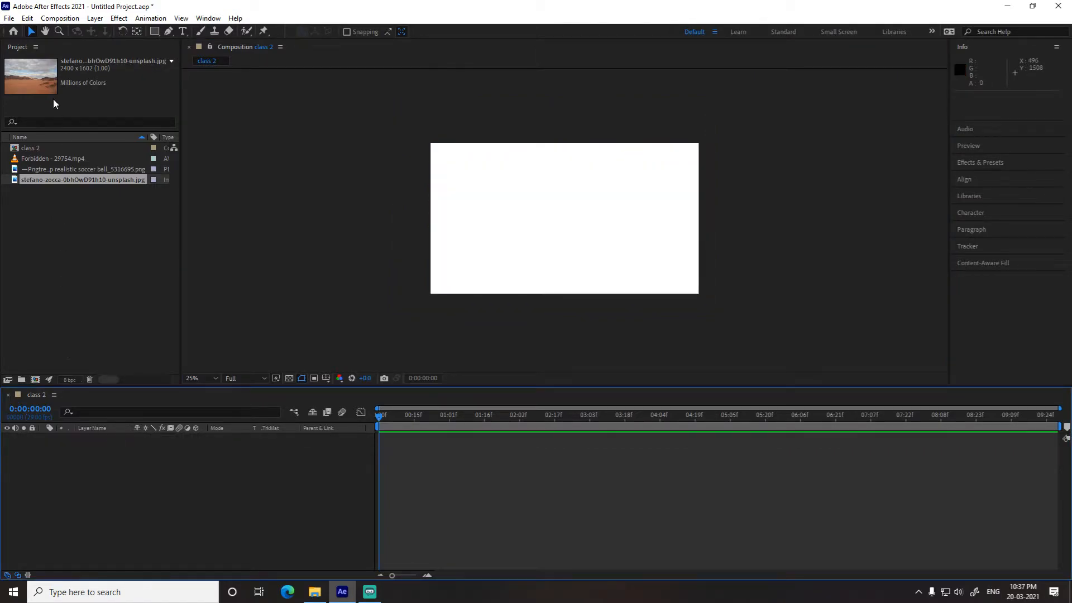
left_click(46, 31)
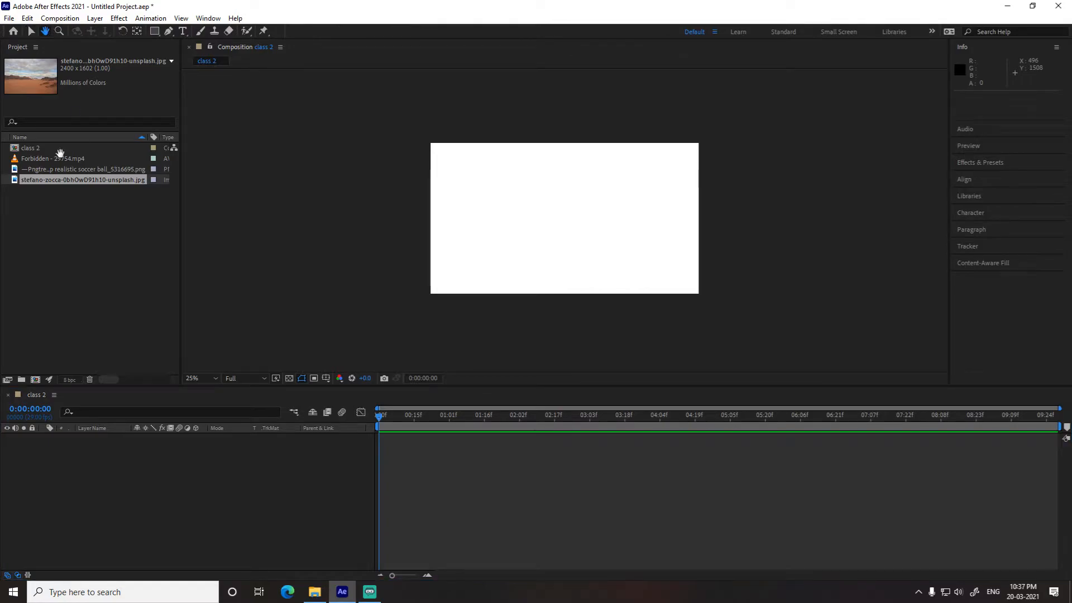
left_click(30, 31)
left_click_drag(84, 182, 111, 469)
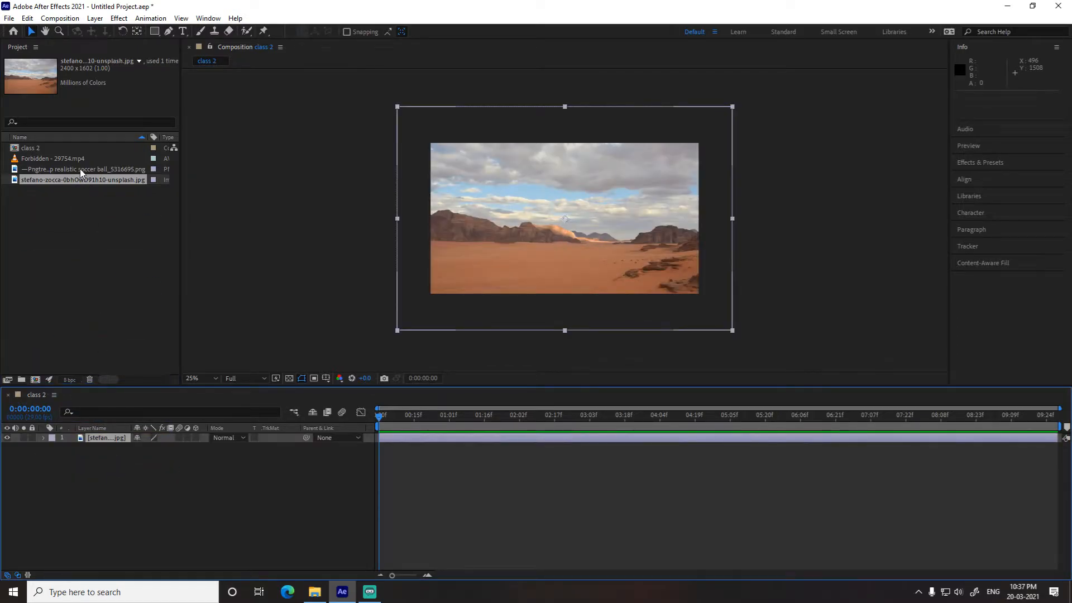
Step: Pan the composition view with the Hand tool and magnify it to 50%
left_click(46, 32)
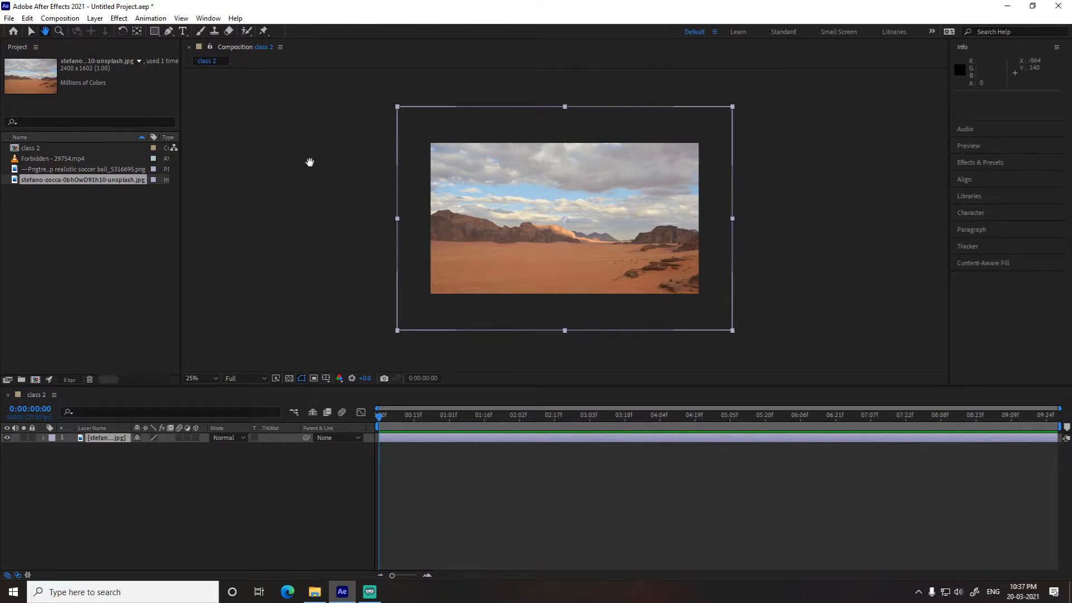
mouse_move(568, 233)
left_mouse_down()
mouse_move(661, 235)
mouse_move(435, 219)
mouse_move(707, 229)
mouse_move(407, 238)
mouse_move(726, 252)
mouse_move(390, 218)
mouse_move(698, 237)
mouse_move(507, 256)
mouse_move(625, 233)
mouse_move(579, 230)
left_mouse_up()
scroll(579, 231, "up", 2)
scroll(578, 230, "down", 2)
scroll(579, 230, "up", 2)
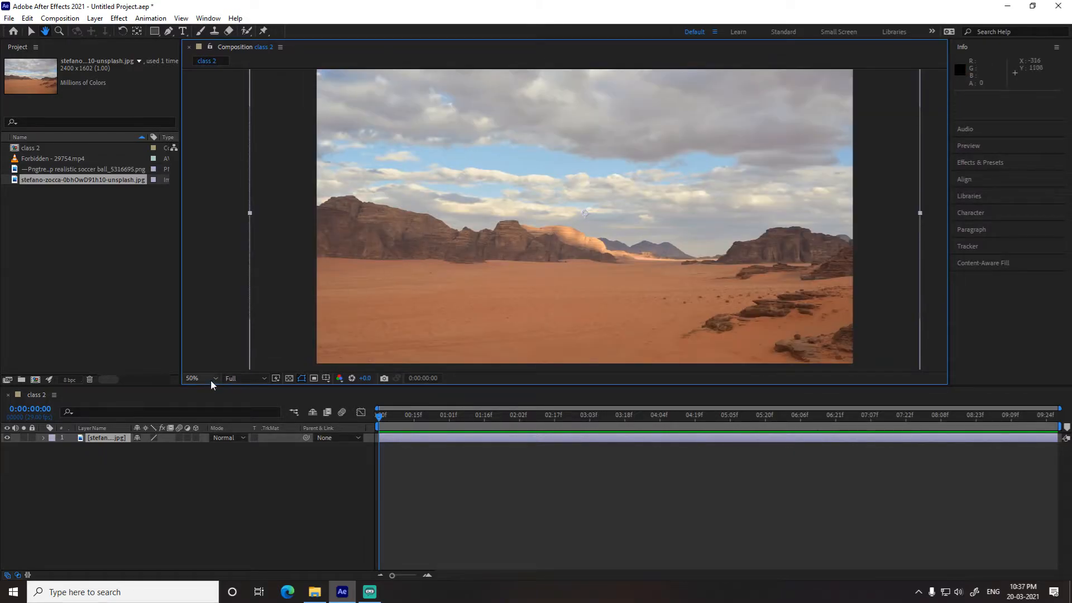
mouse_move(638, 242)
left_mouse_down()
mouse_move(503, 248)
mouse_move(804, 247)
mouse_move(442, 234)
mouse_move(815, 247)
mouse_move(622, 246)
left_mouse_up()
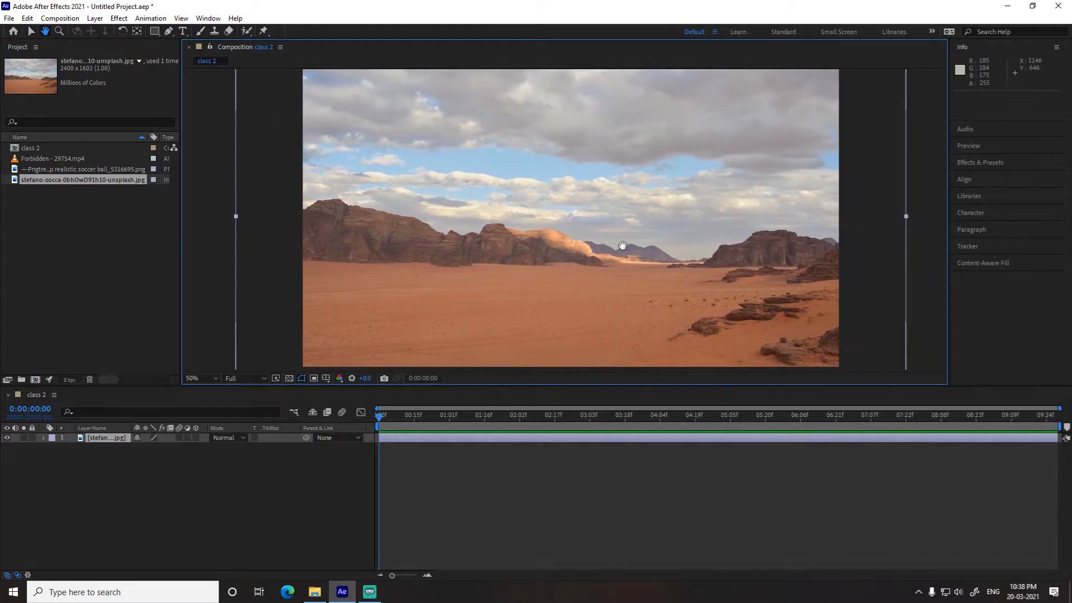
Step: Alternate between the Selection and Hand tools, panning the desert view slightly before returning to the Selection tool
left_click(31, 31)
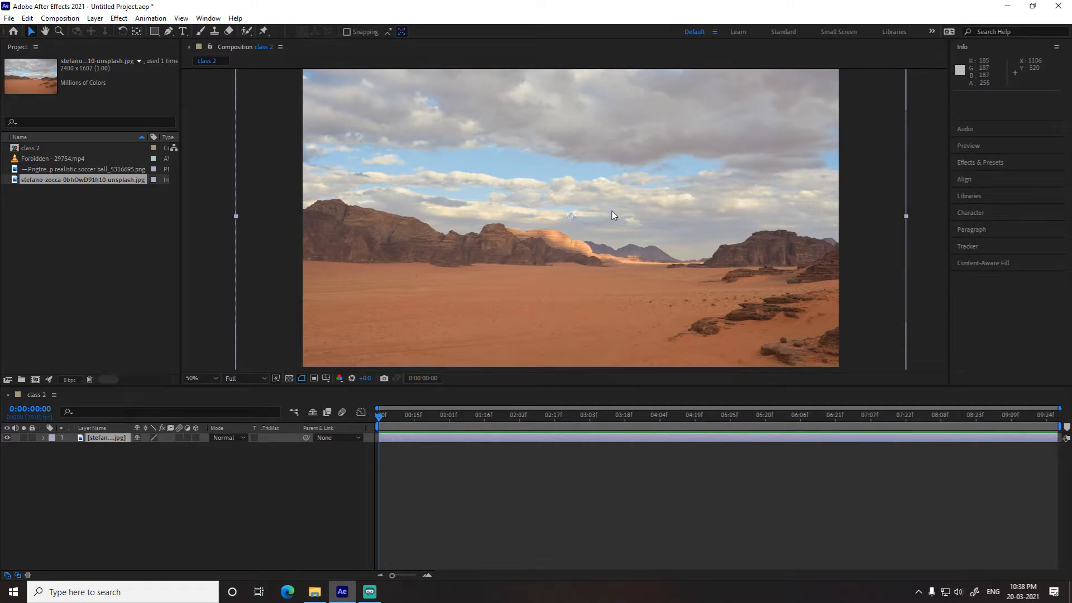
key("h")
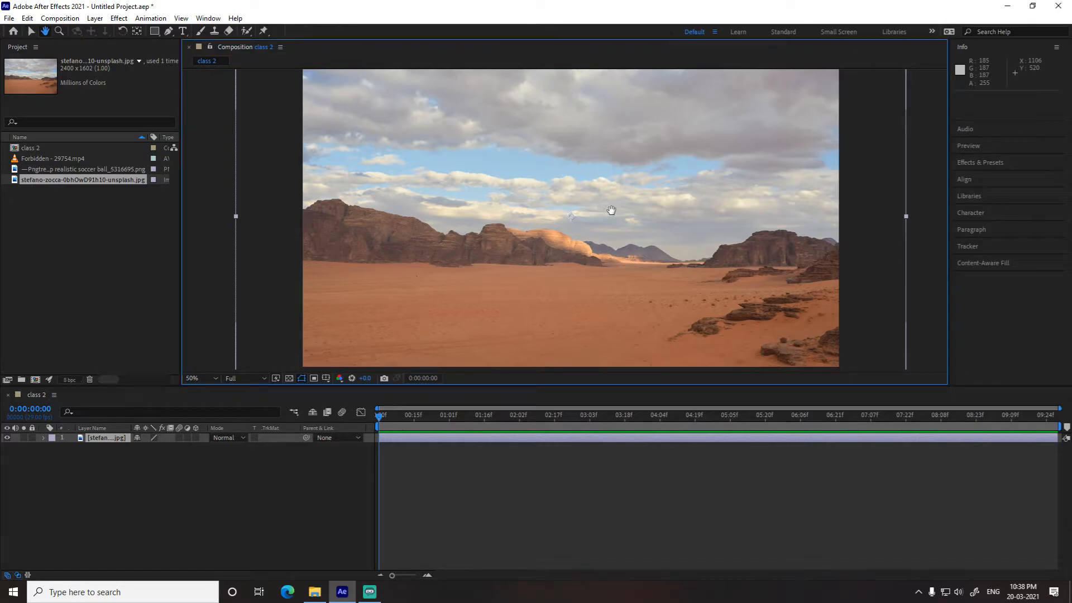
mouse_move(643, 213)
left_mouse_down()
mouse_move(701, 220)
mouse_move(488, 220)
mouse_move(735, 229)
mouse_move(509, 219)
mouse_move(836, 213)
mouse_move(622, 232)
mouse_move(634, 223)
left_mouse_up()
key("v")
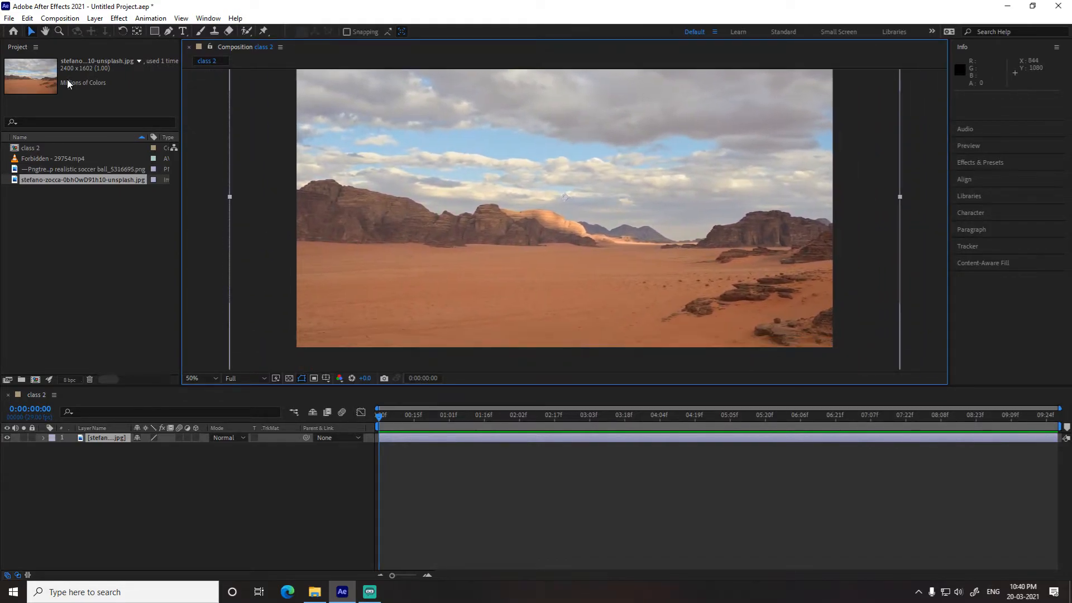
Step: Magnify the desert's rock formation with the Zoom tool up to 400%, and zoom back out to 50%
left_click(57, 34)
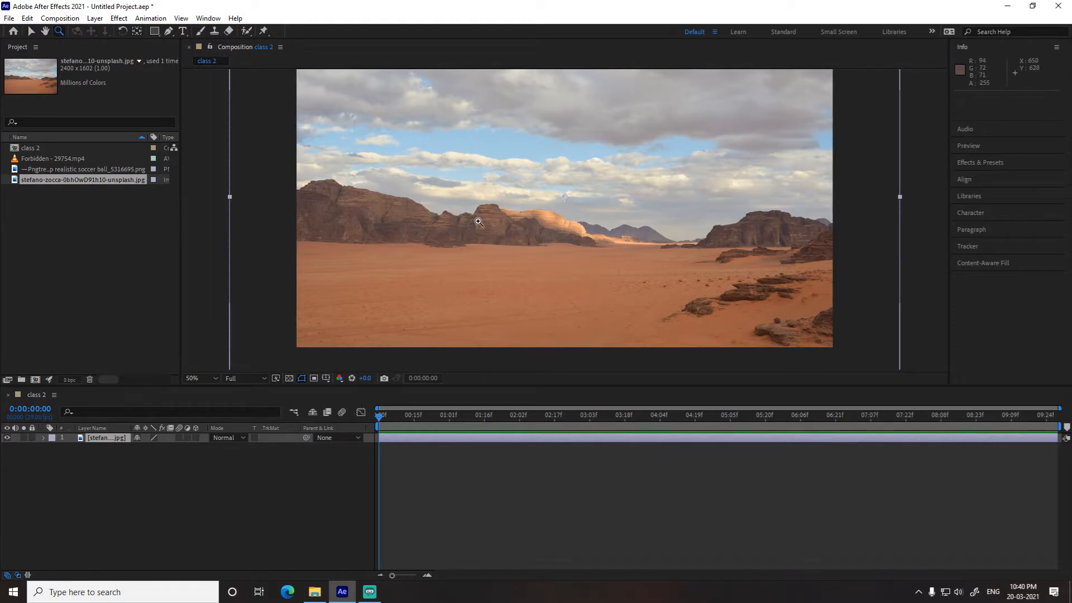
left_click(514, 230)
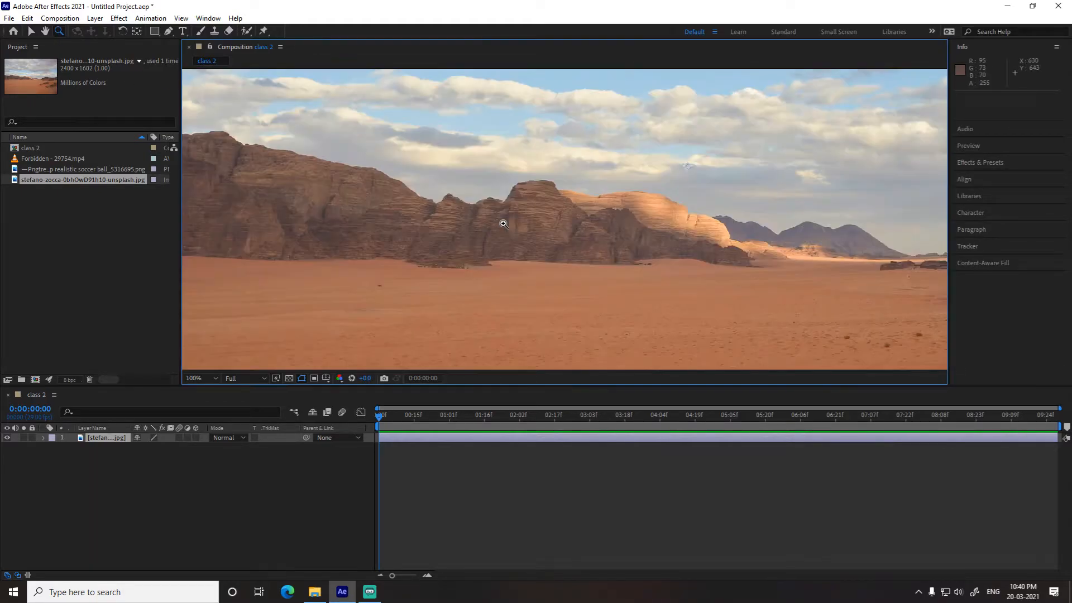
left_click(569, 229)
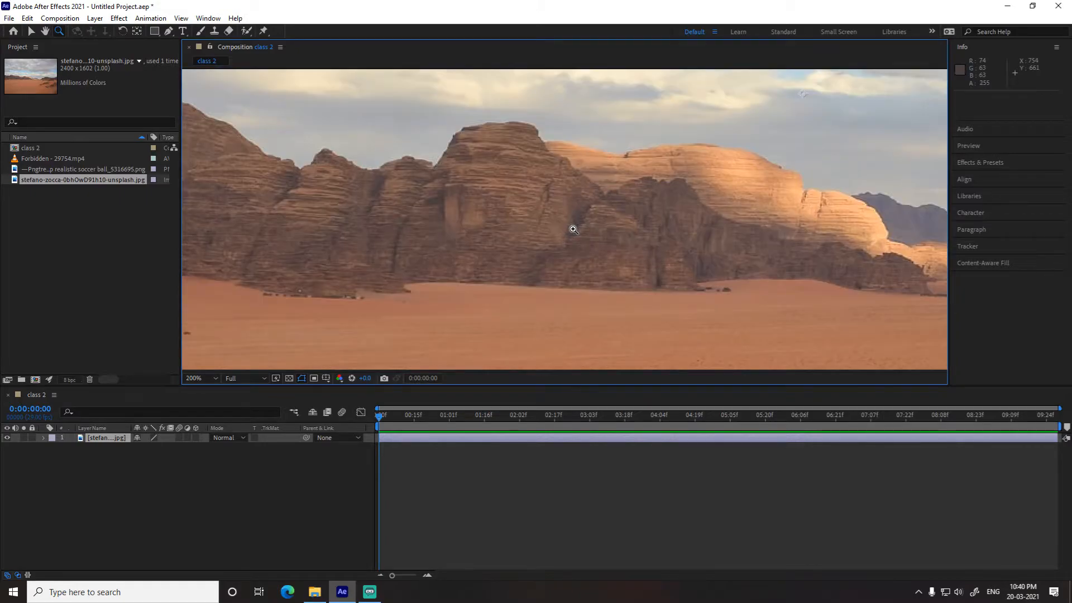
left_click(560, 216)
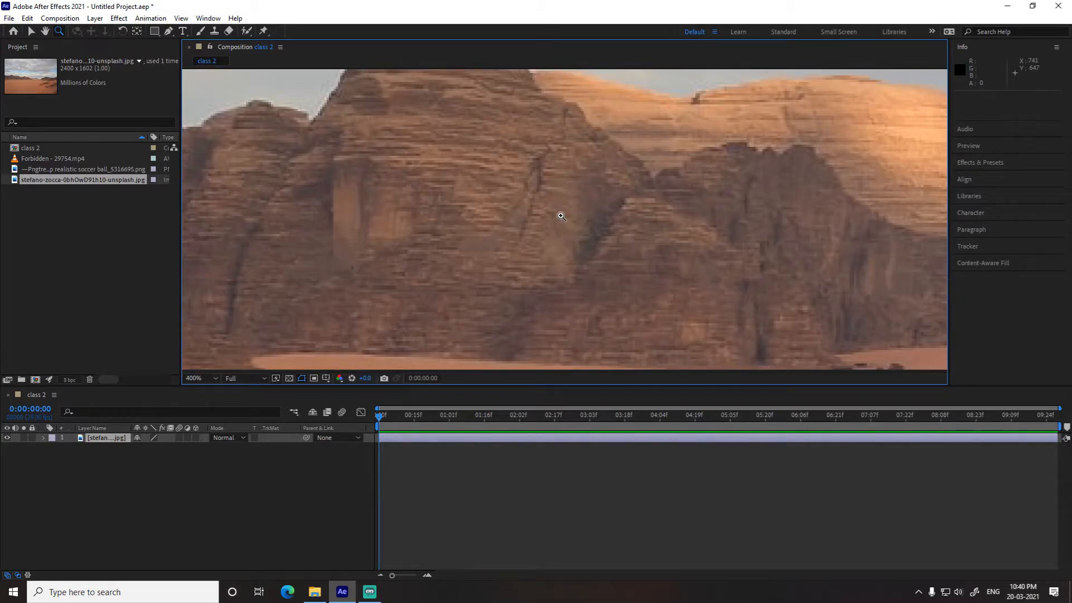
left_click(506, 216, "alt")
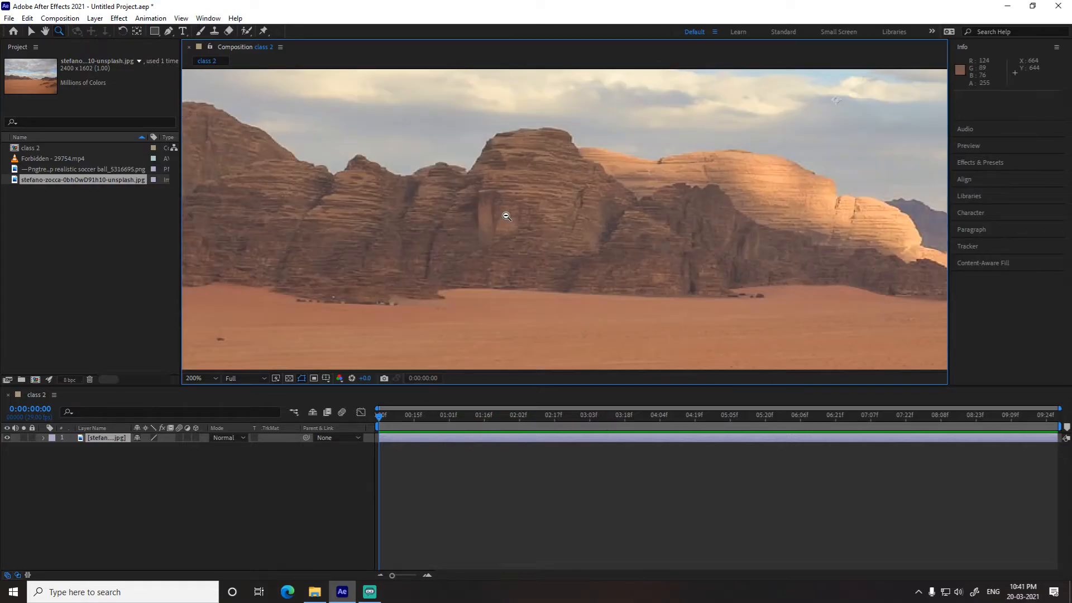
left_click(543, 215, "alt")
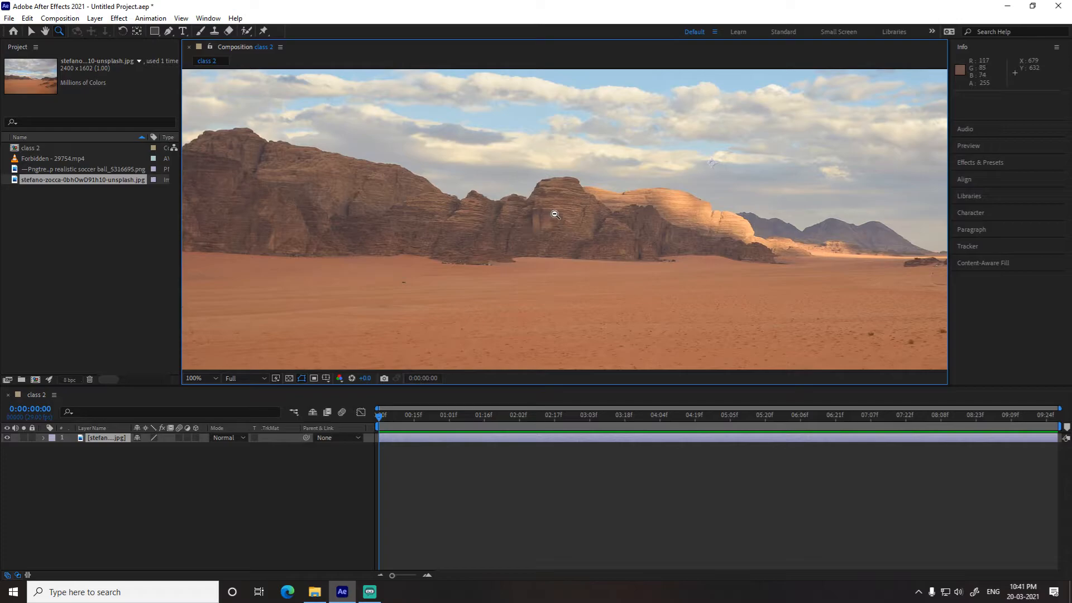
left_click(554, 214, "alt")
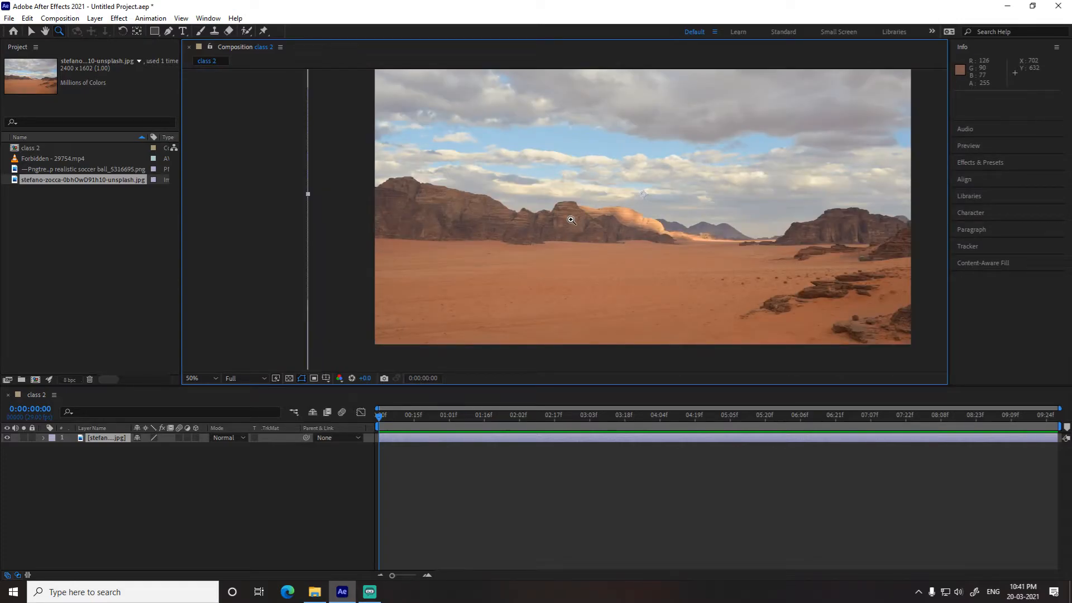
Step: Repeat the Zoom tool magnification on the rocks to 400% and reduce the view to 50% again
left_click(571, 219)
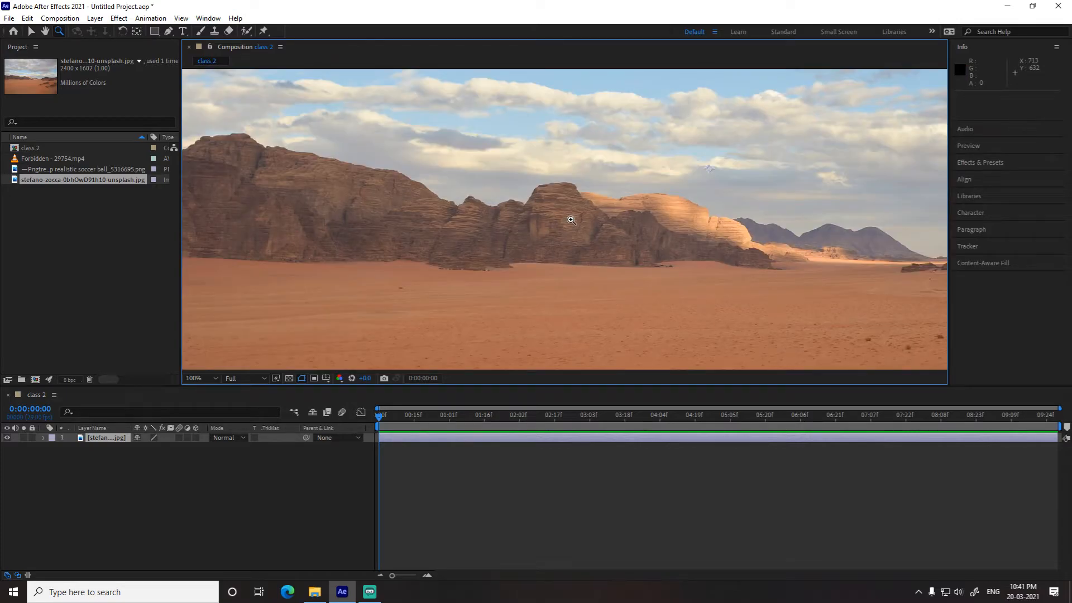
left_click(571, 220)
left_click(571, 219)
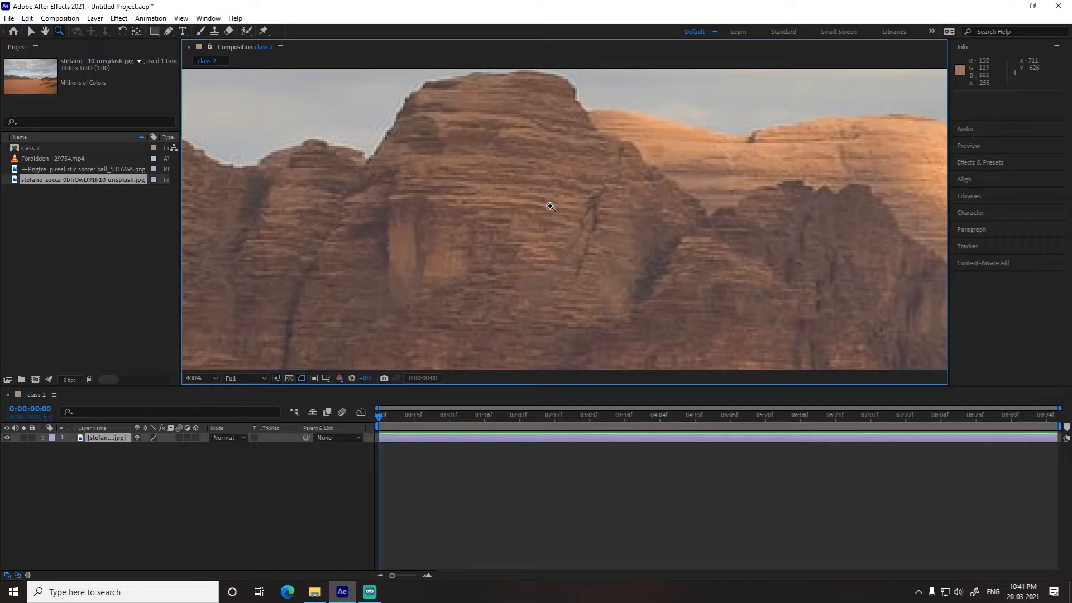
left_click(518, 205, "alt")
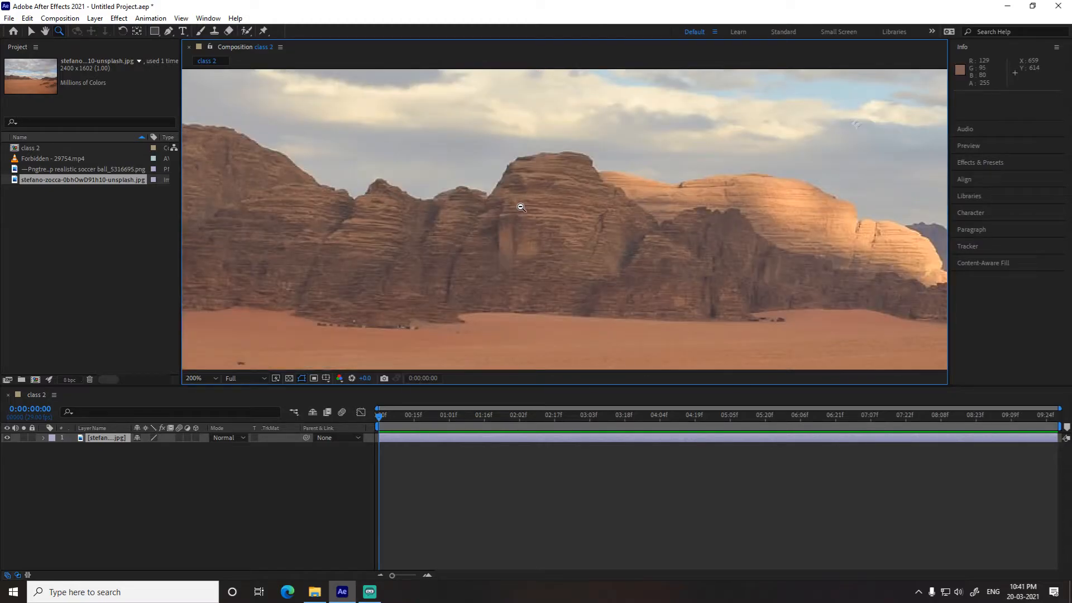
left_click(558, 213, "alt")
left_click(569, 218, "alt")
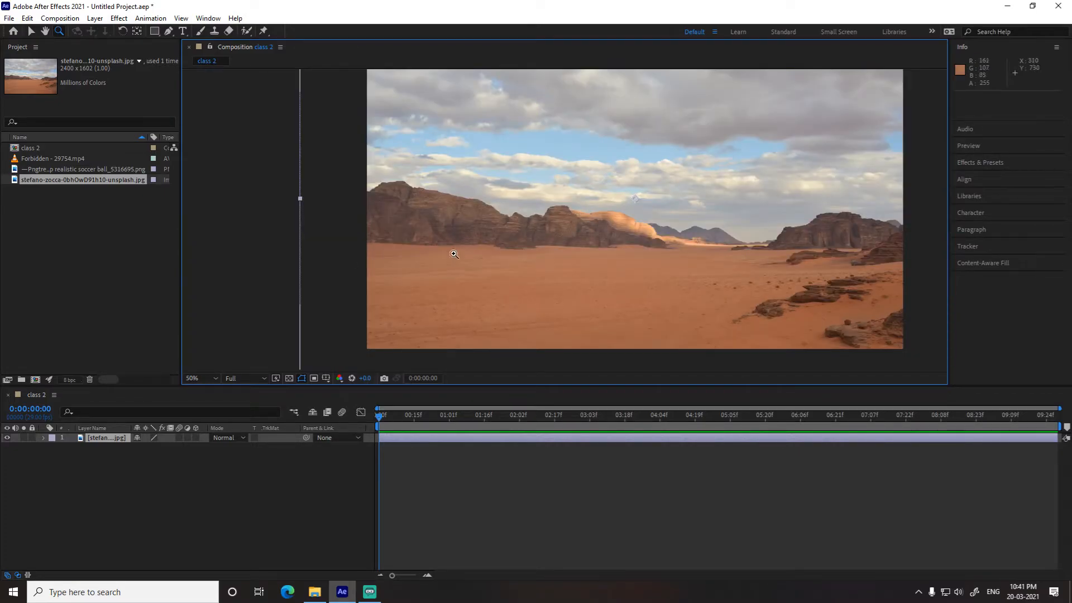
Step: Set the composition view magnification to Fit up to 100% and switch back to the Selection tool
left_click(207, 377)
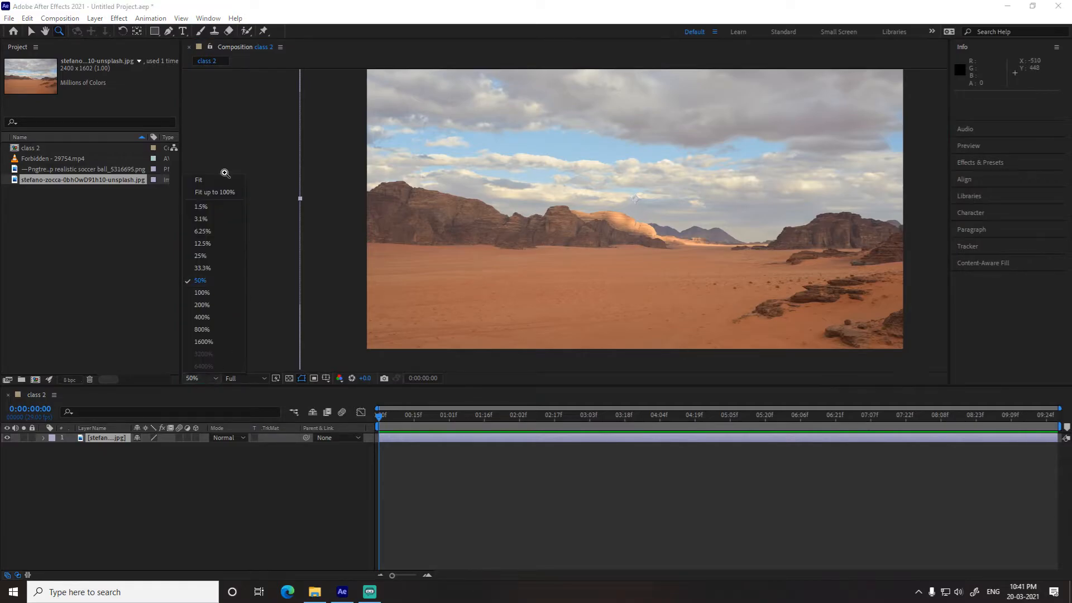
left_click(216, 192)
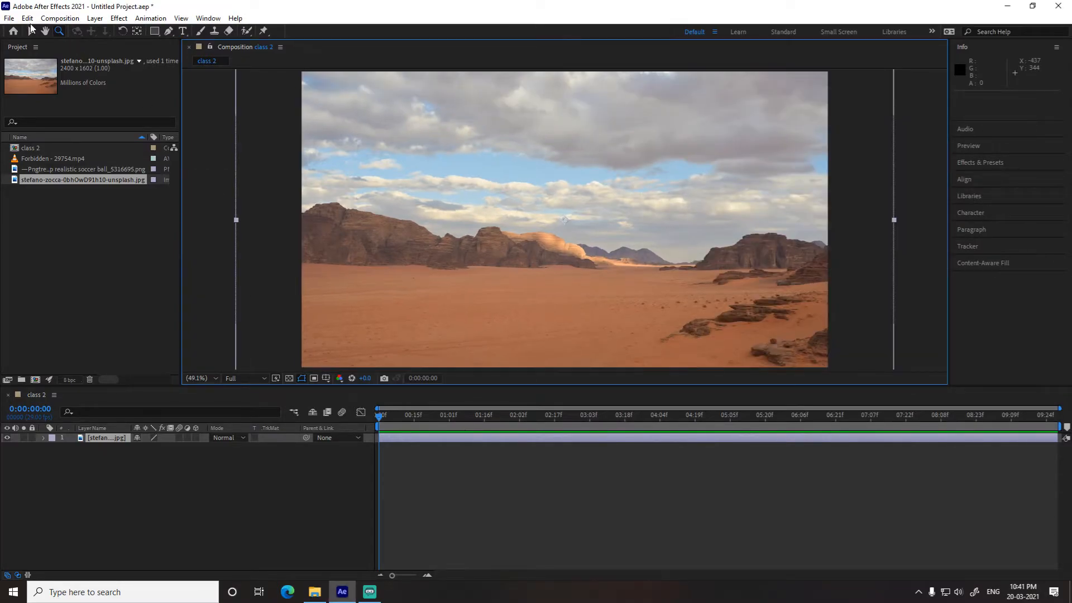
left_click(31, 31)
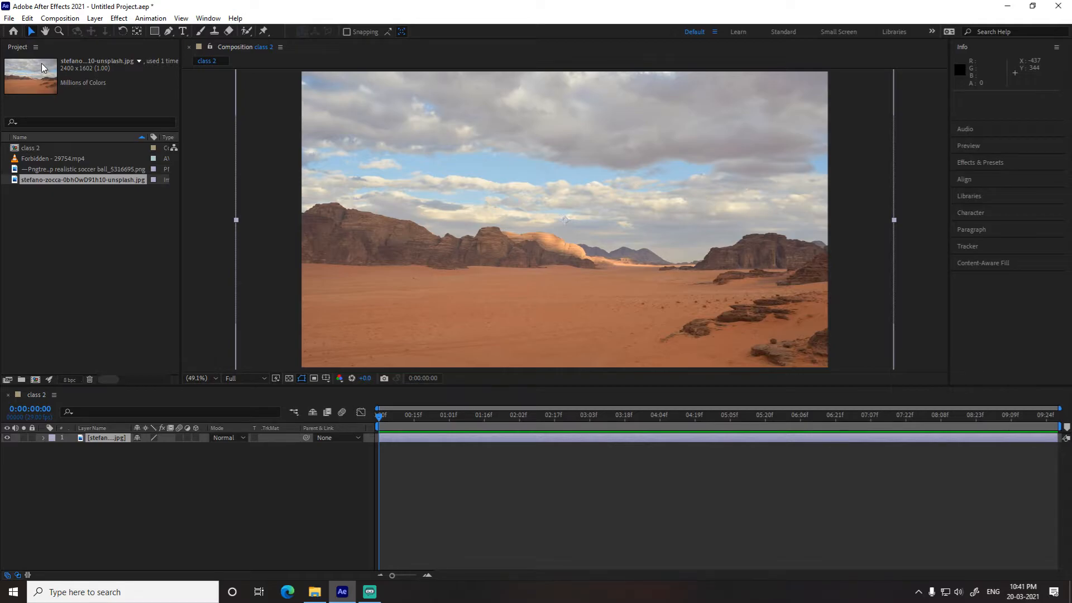
Step: Try rotating the desert image by about 18.3° with the Rotation tool, and undo the rotation
left_click(122, 30)
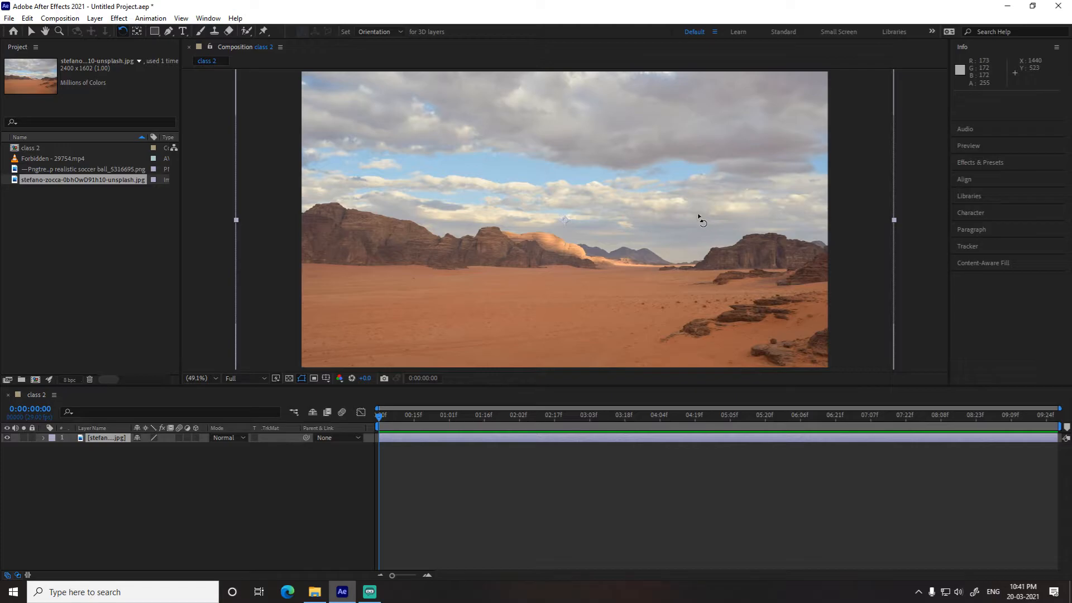
left_click(714, 166)
left_click_drag(714, 167, 638, 226)
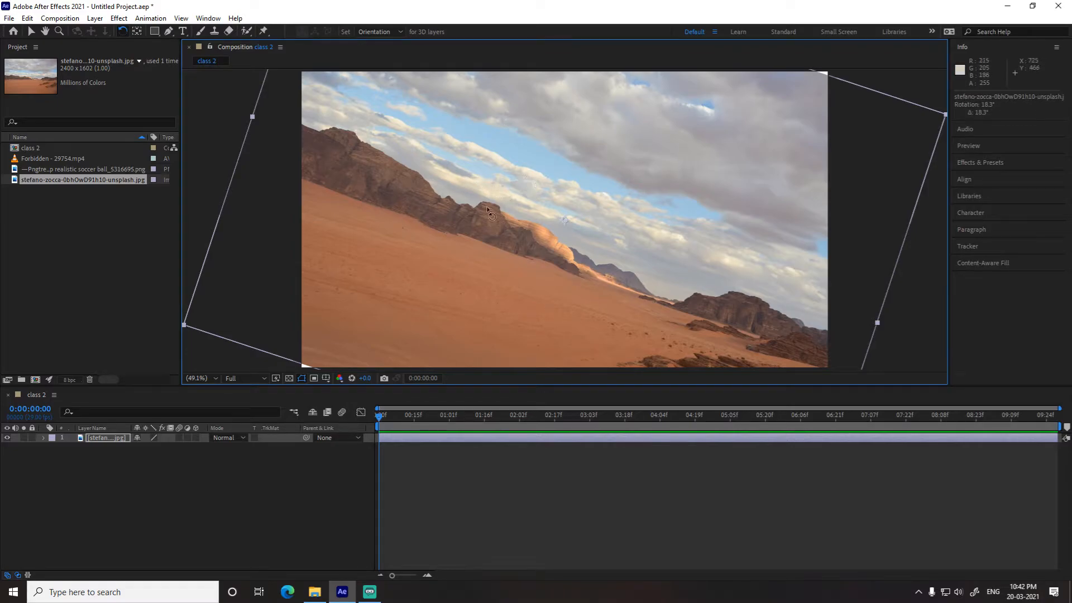
left_click(106, 438)
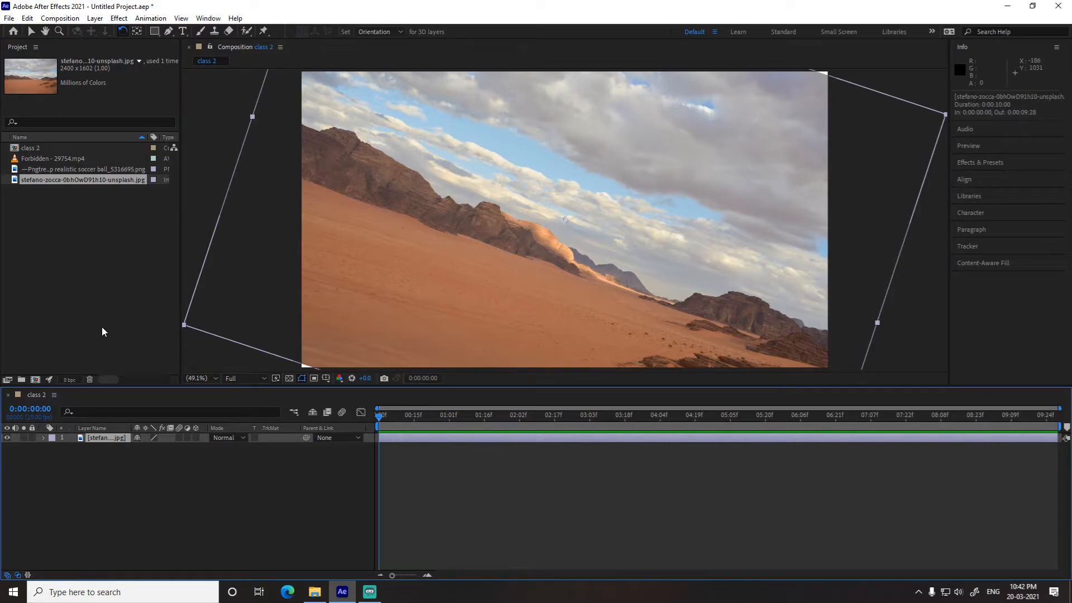
key("ctrl+z")
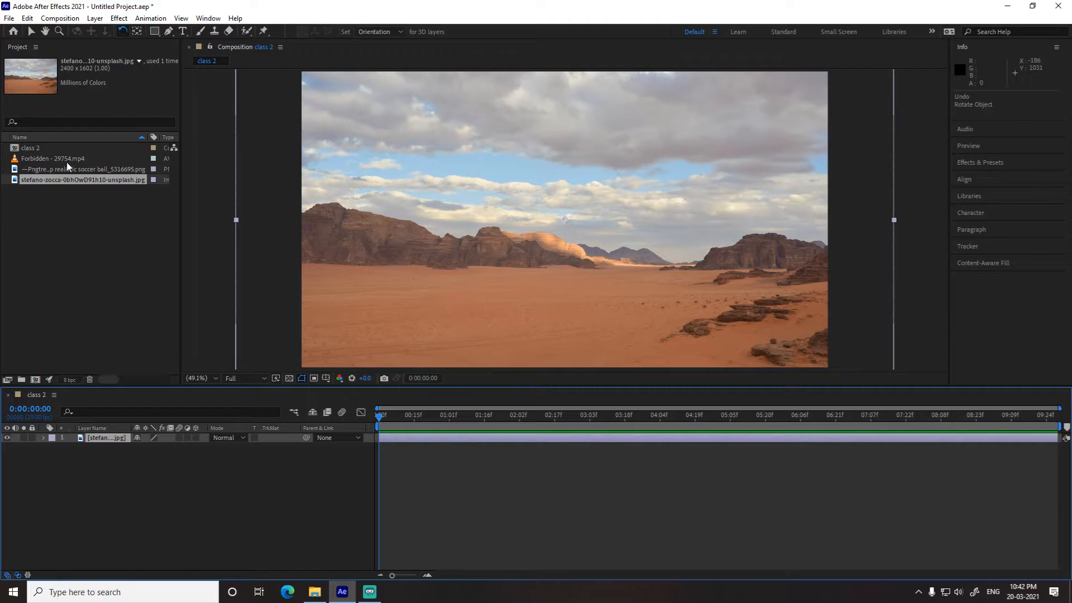
Step: Add the soccer ball PNG above the desert layer and scale it down proportionally from its corner to about 30%
left_click_drag(68, 168, 109, 434)
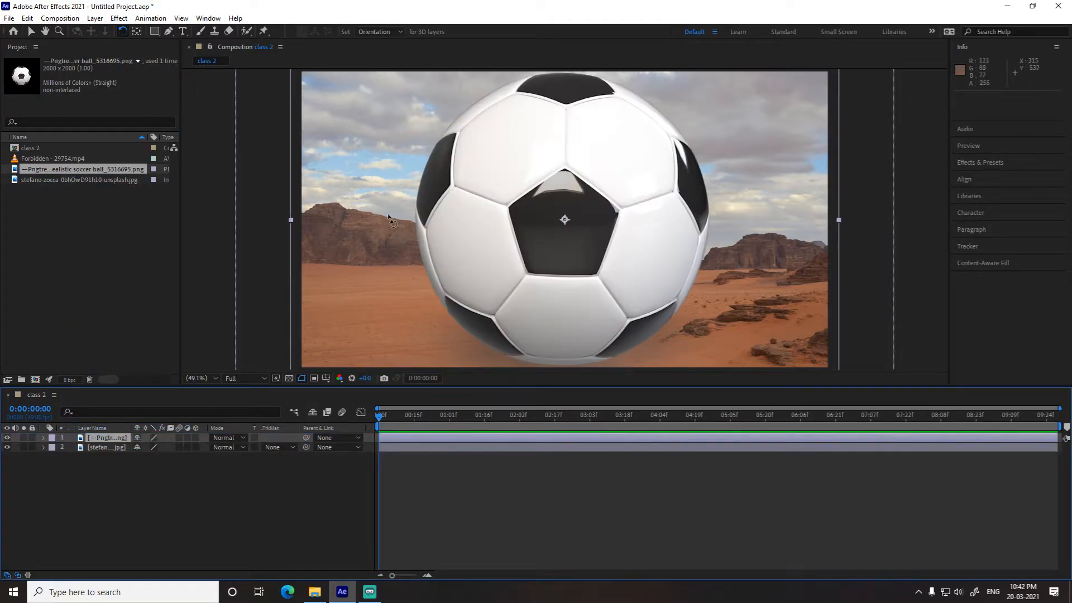
key("comma")
key("comma")
left_click(60, 18)
left_click(31, 32)
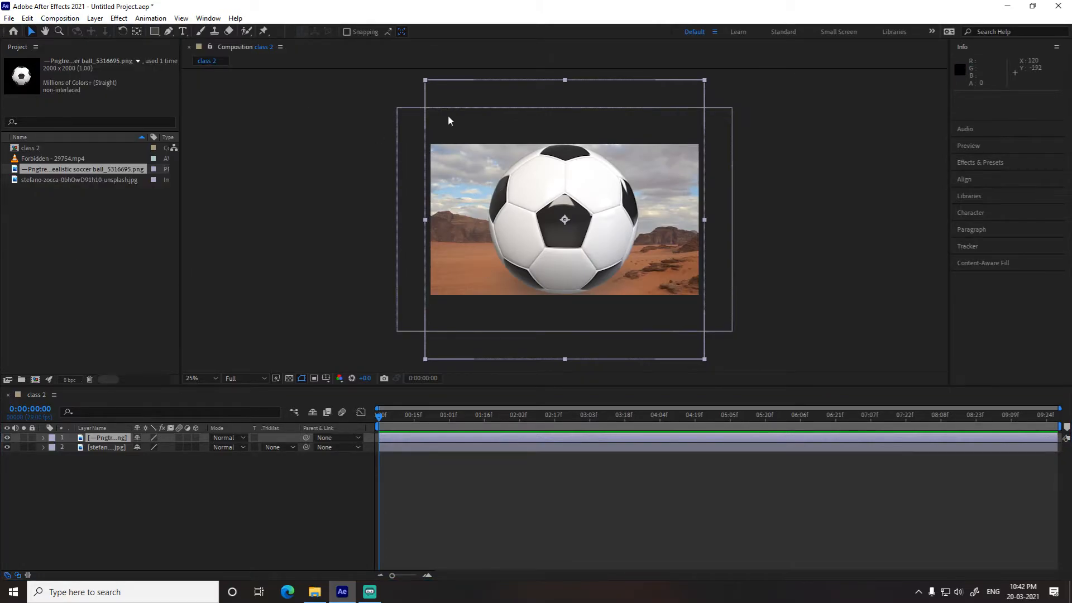
left_click(704, 359)
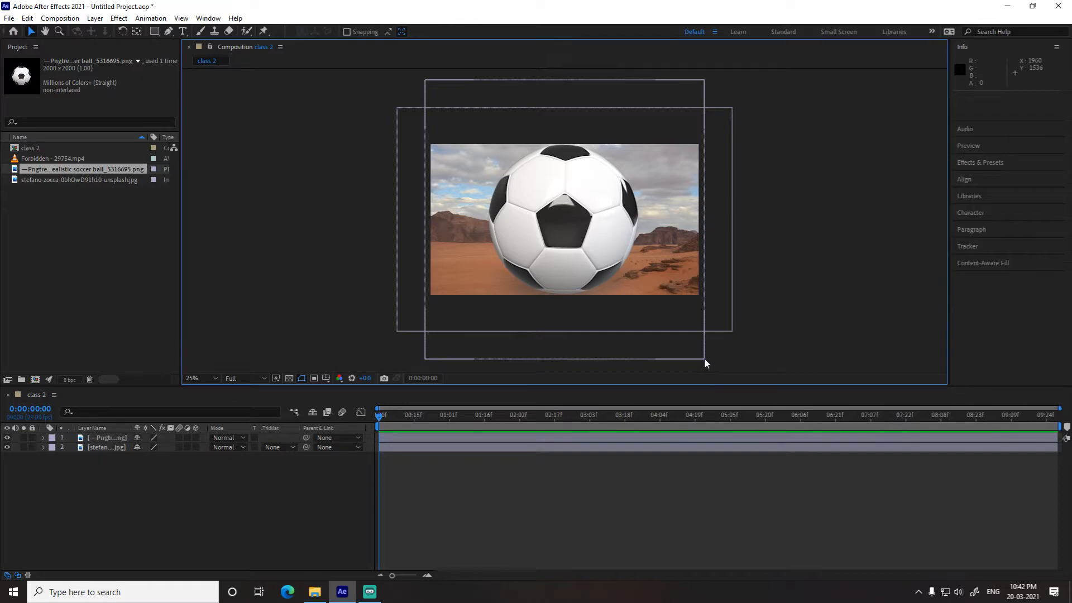
left_click(704, 359)
left_click_drag(705, 360, 632, 266)
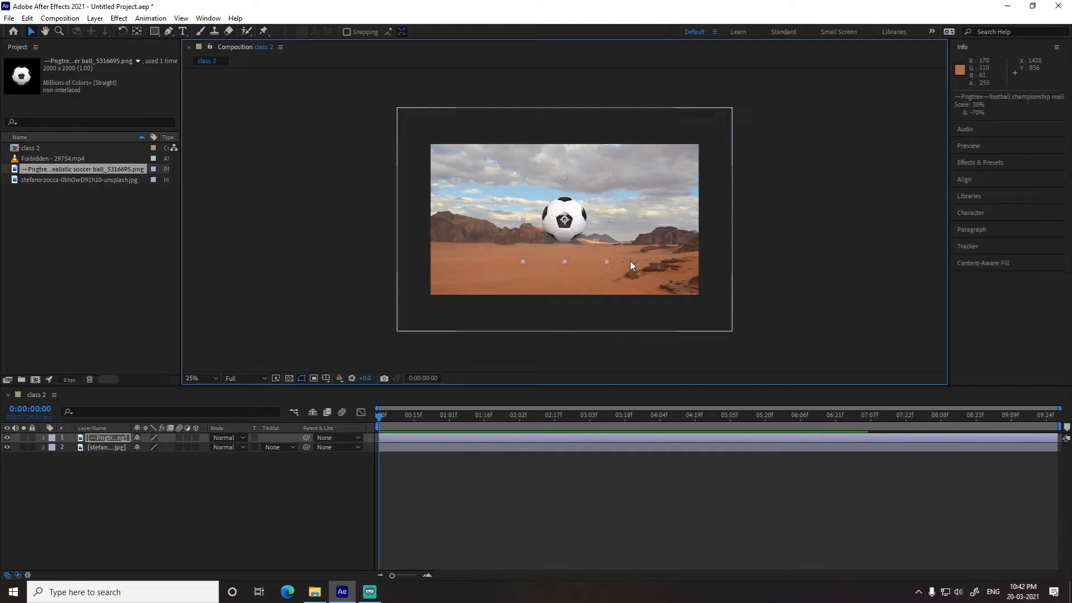
Step: Move the soccer ball onto the sand in the left part of the desert scene, at about 442, 674
key("period")
left_click_drag(580, 230, 434, 268)
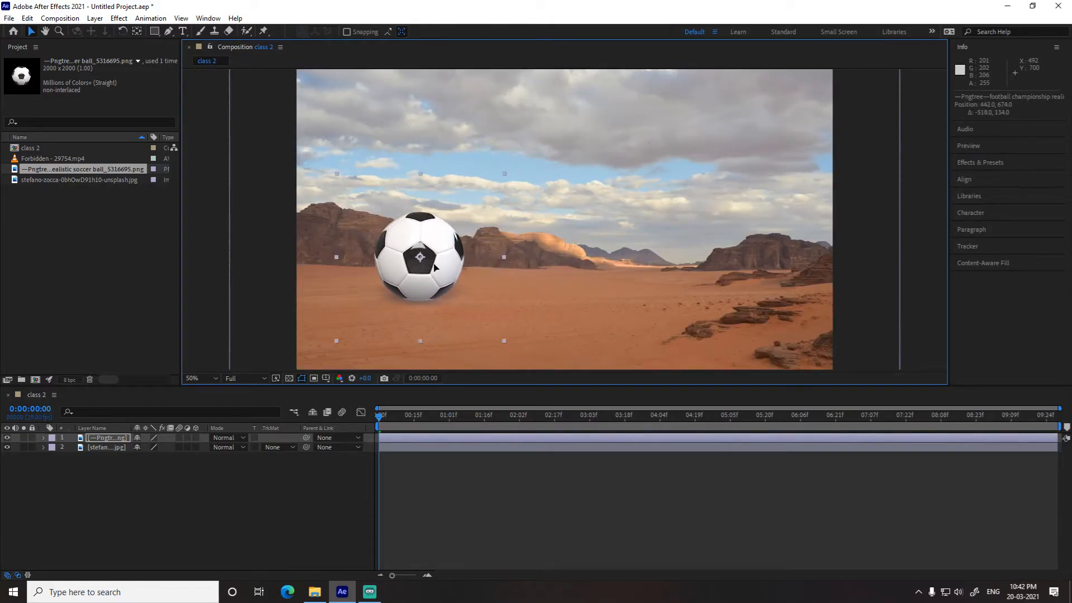
Step: Try rotating the desert image by about 12.5° with the Rotation tool, and undo the rotation
left_click(111, 439)
left_click(122, 32)
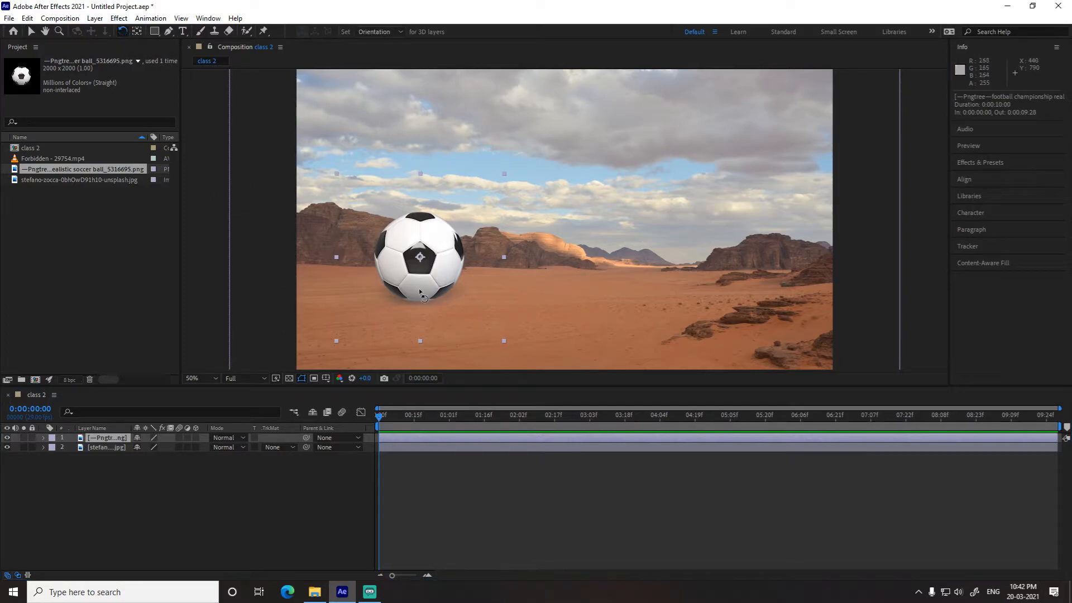
left_click(113, 446)
left_click_drag(673, 268, 645, 240)
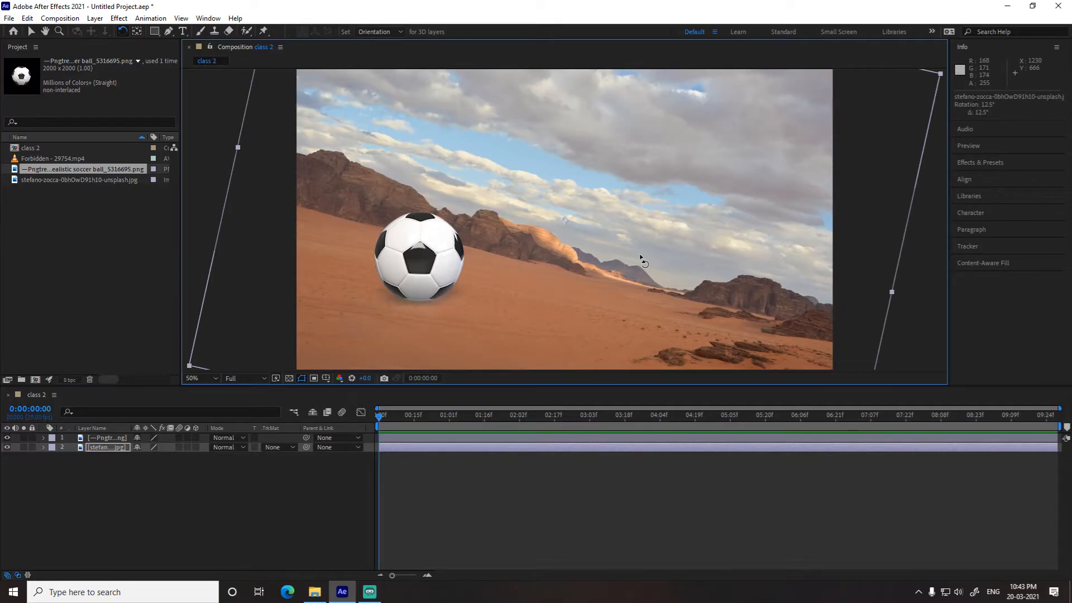
key("ctrl+z")
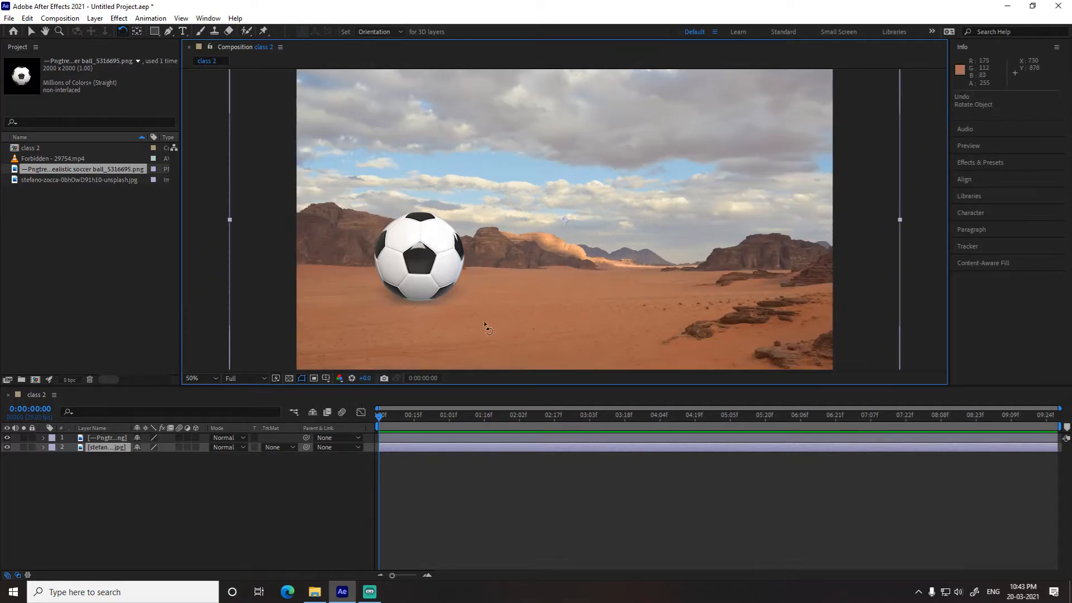
left_click(109, 438)
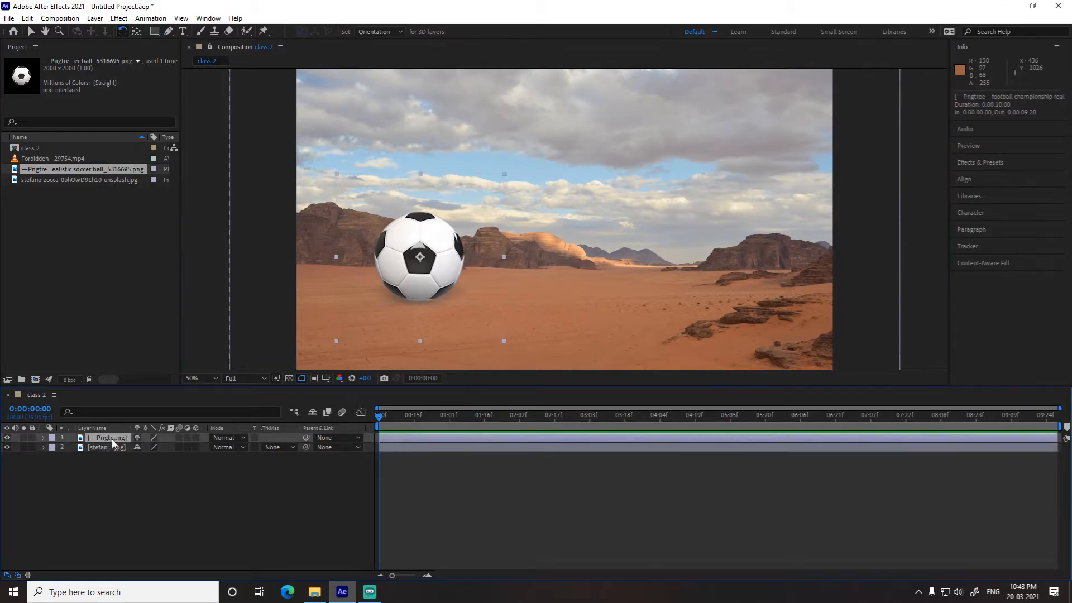
left_click(110, 448)
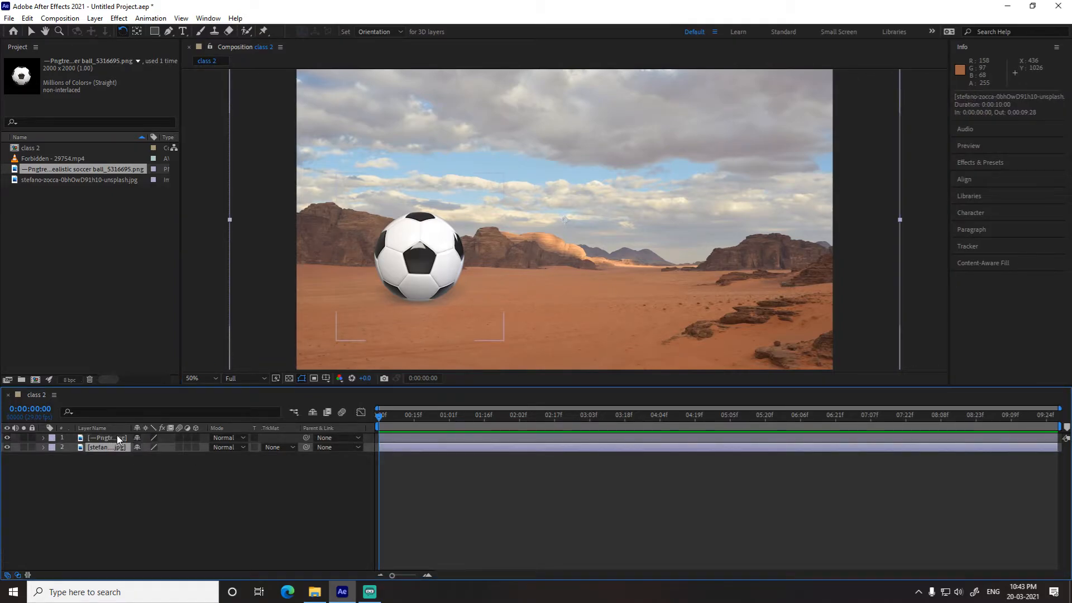
key("comma")
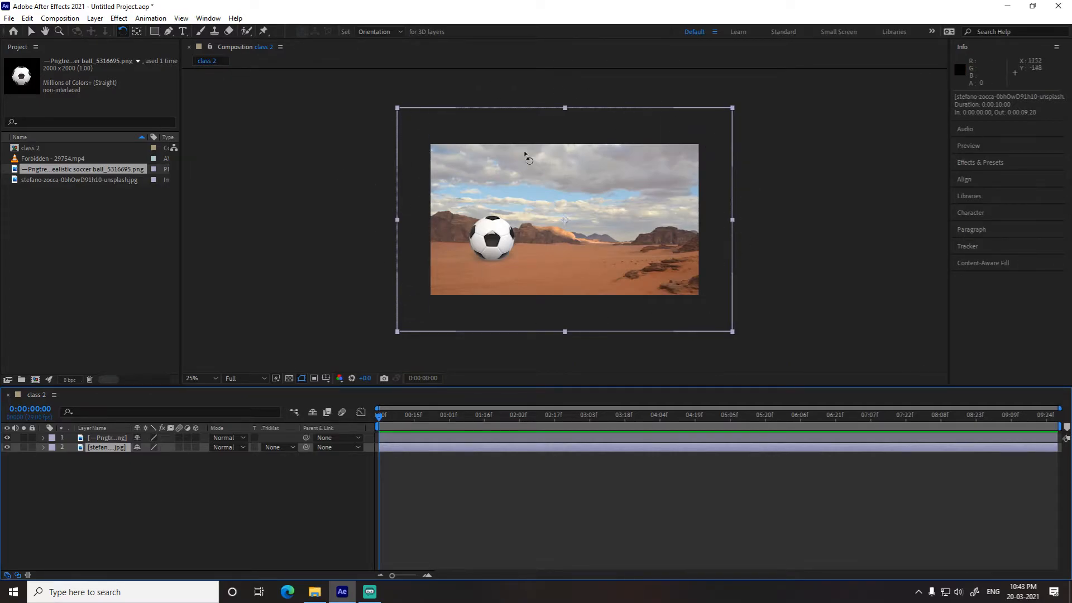
key("period")
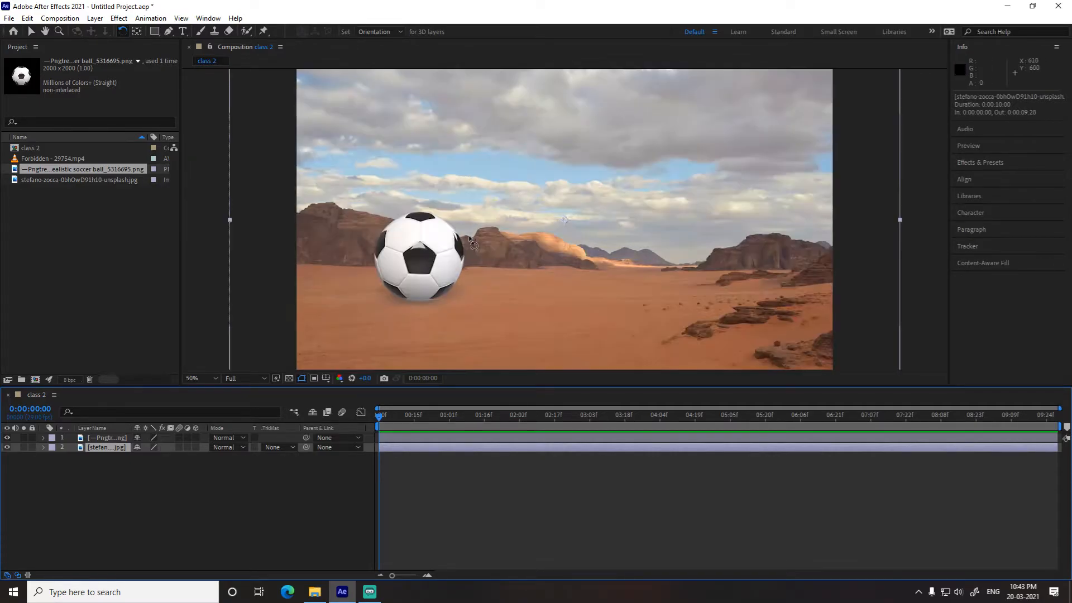
Step: Rotate the soccer ball to about 1x + 344.6° and move it slightly lower and to the left, at about 348, 706
left_click(112, 438)
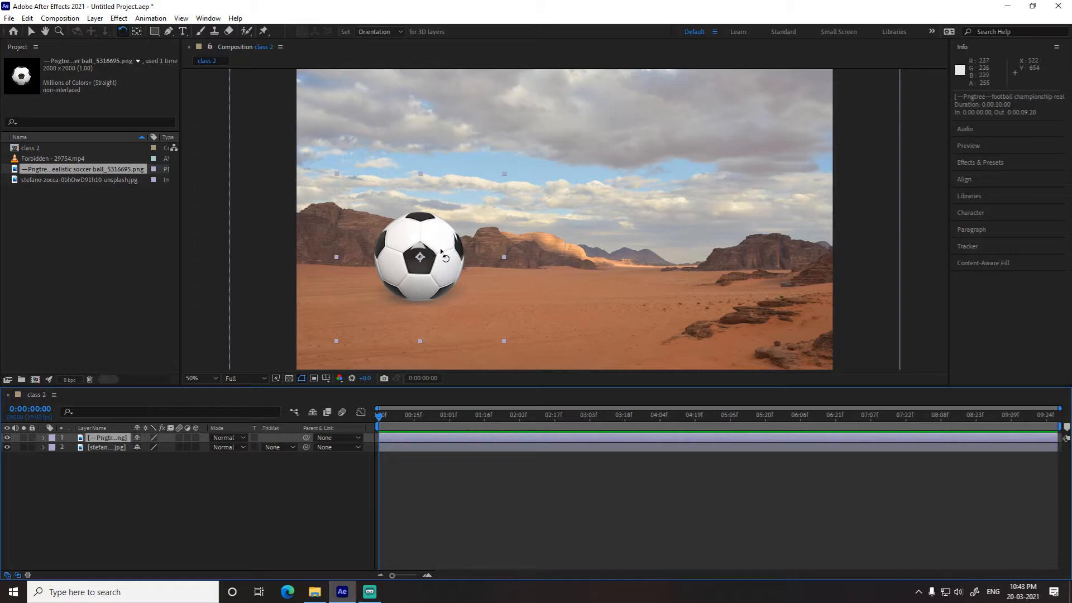
left_click_drag(462, 226, 387, 309)
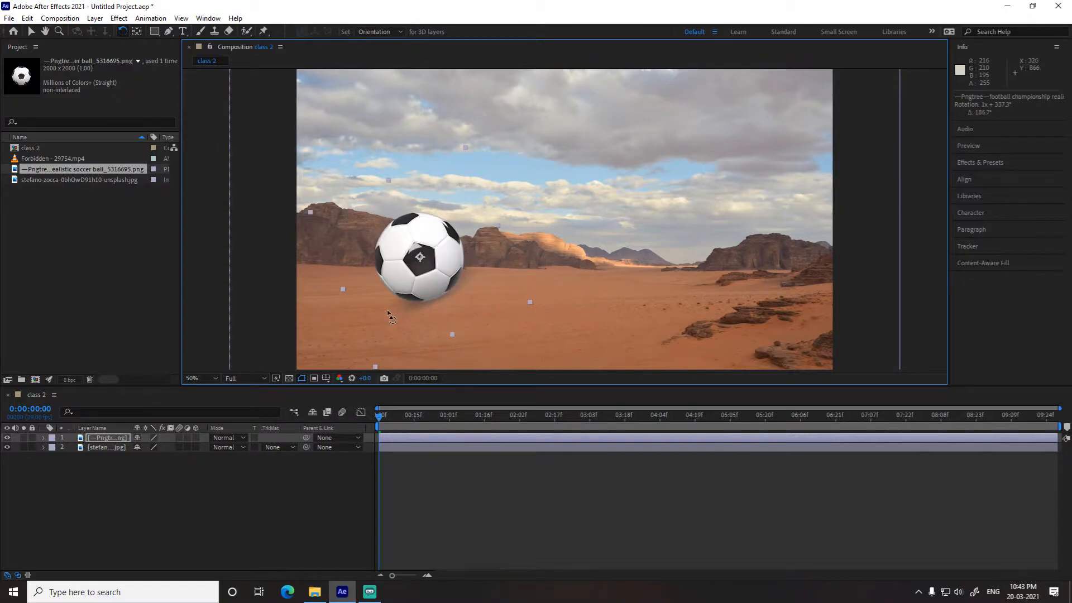
left_click(30, 34)
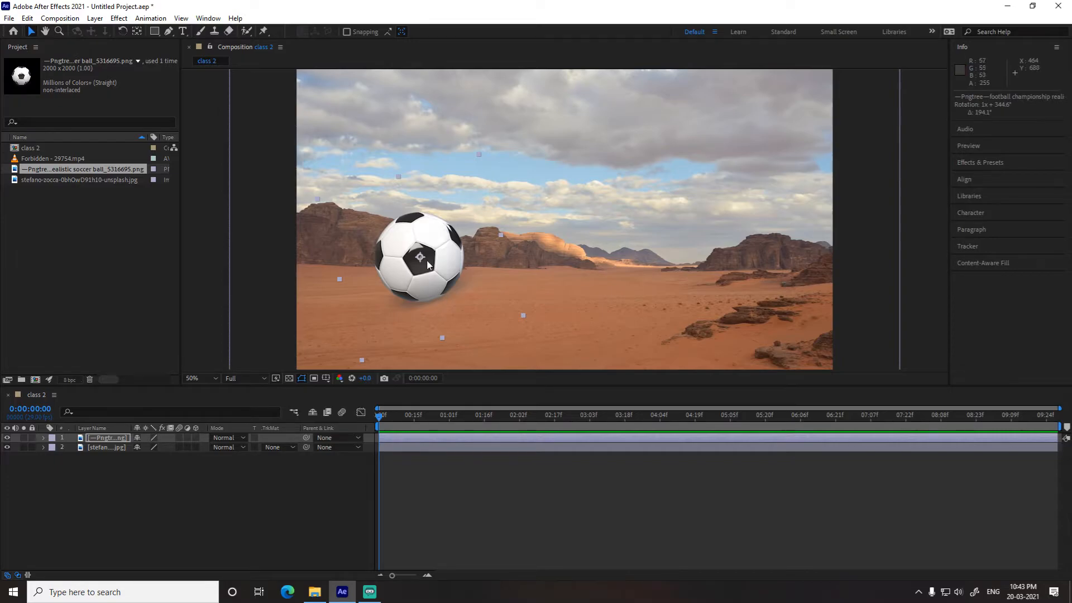
left_click_drag(426, 265, 392, 269)
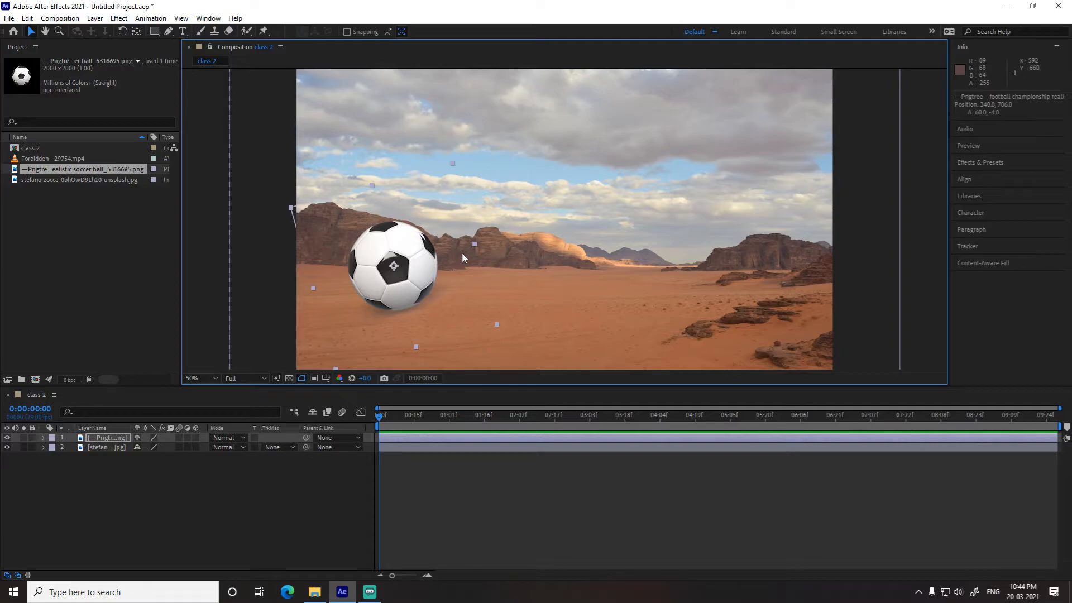
Step: Duplicate the soccer ball layer and move the copy to the middle of the desert scene, at about 1004, 702
left_click(117, 439)
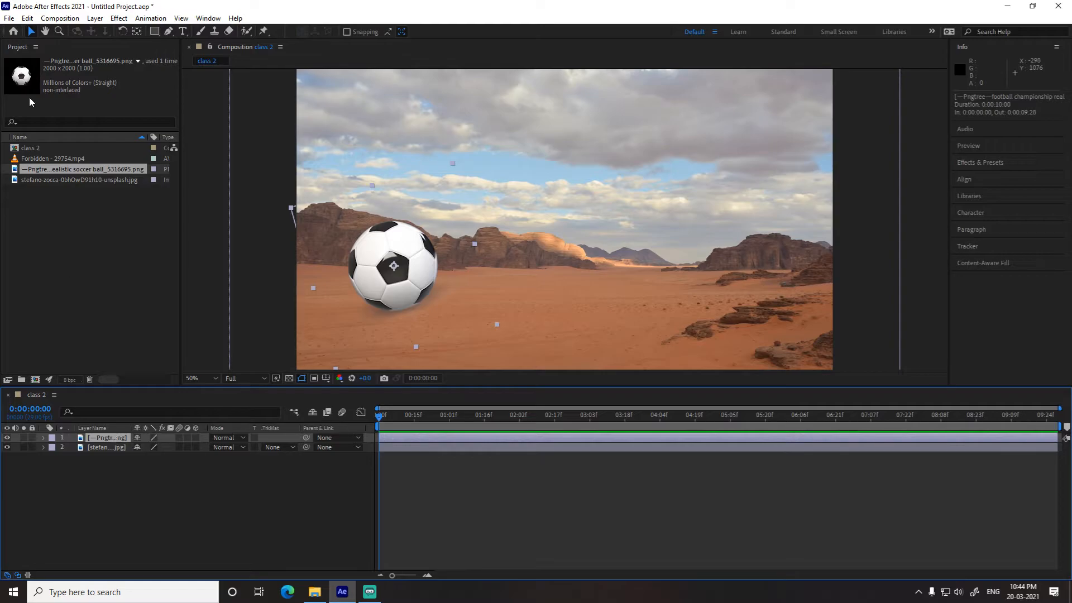
left_click(26, 18)
mouse_move(60, 19)
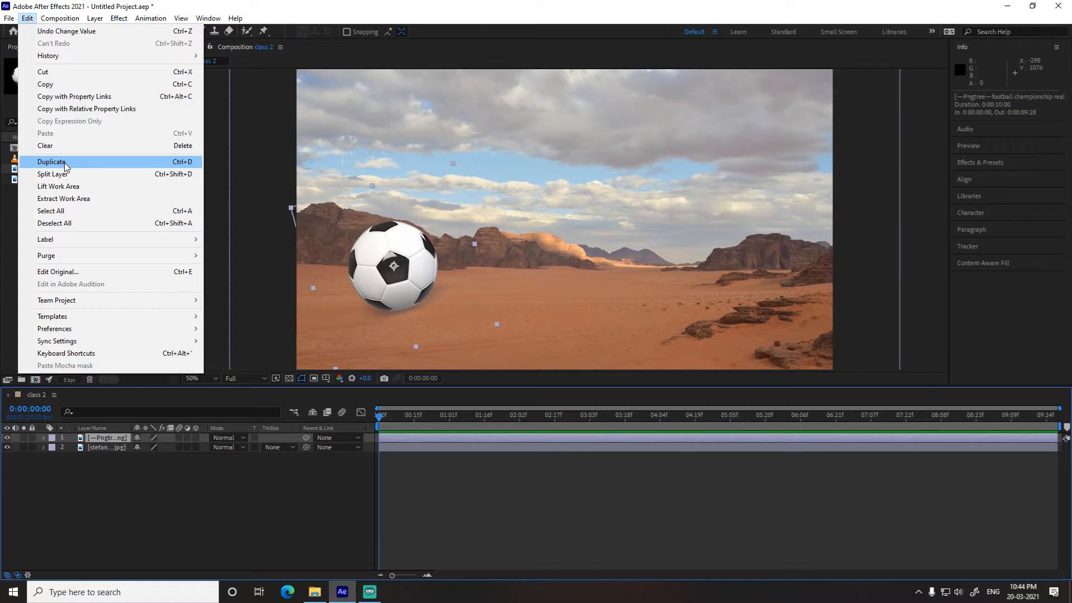
left_click(101, 287)
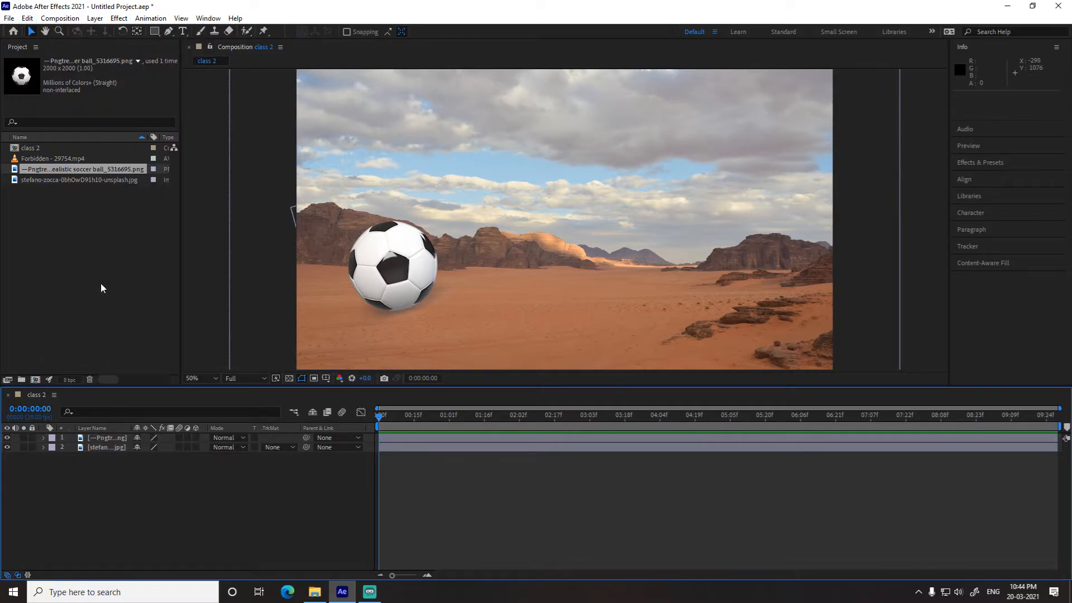
left_click(27, 18)
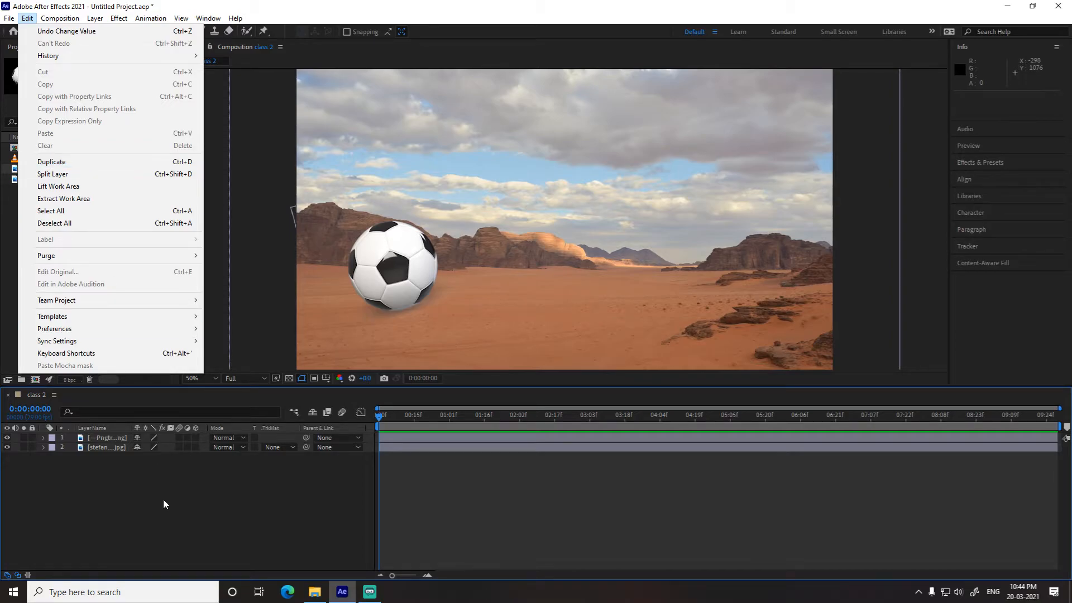
left_click(109, 437)
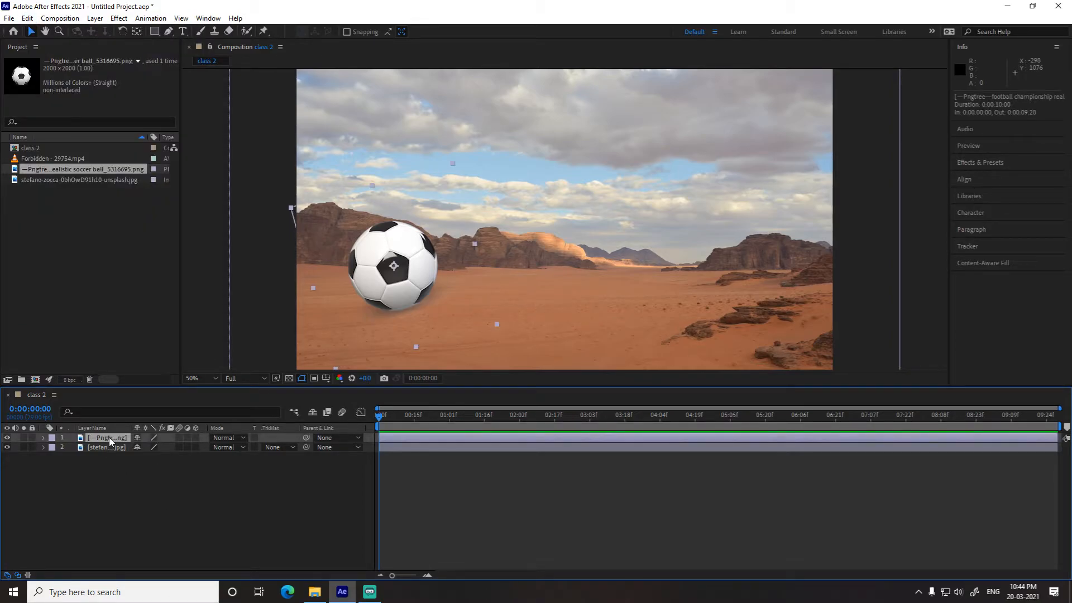
key("ctrl+d")
left_click_drag(395, 279, 578, 276)
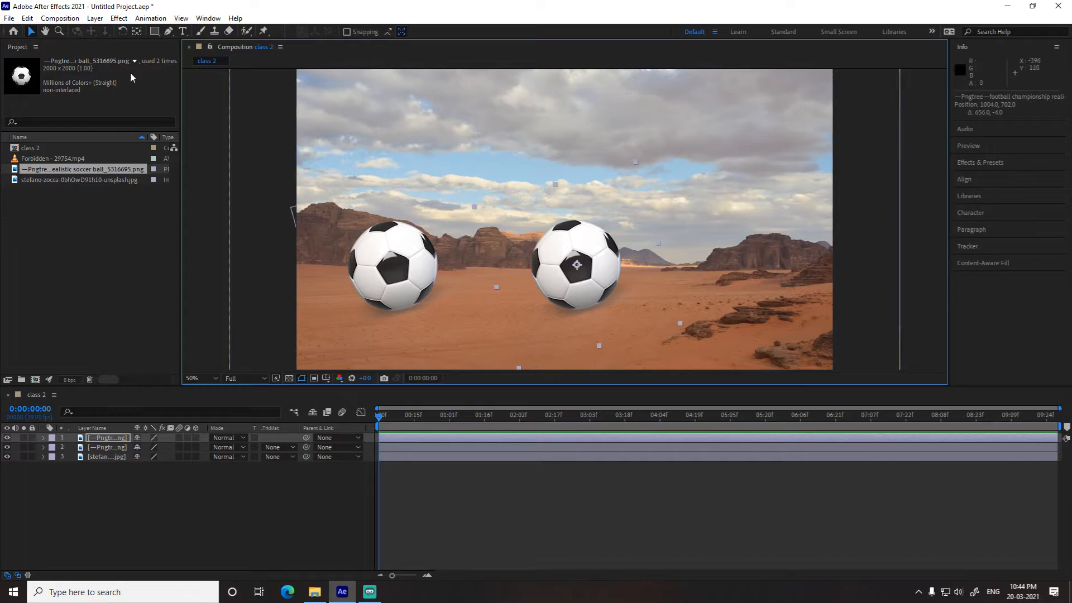
Step: Move the anchor point of the copied soccer ball onto the sand beyond its lower-right edge with the Pan Behind tool
left_click(137, 33)
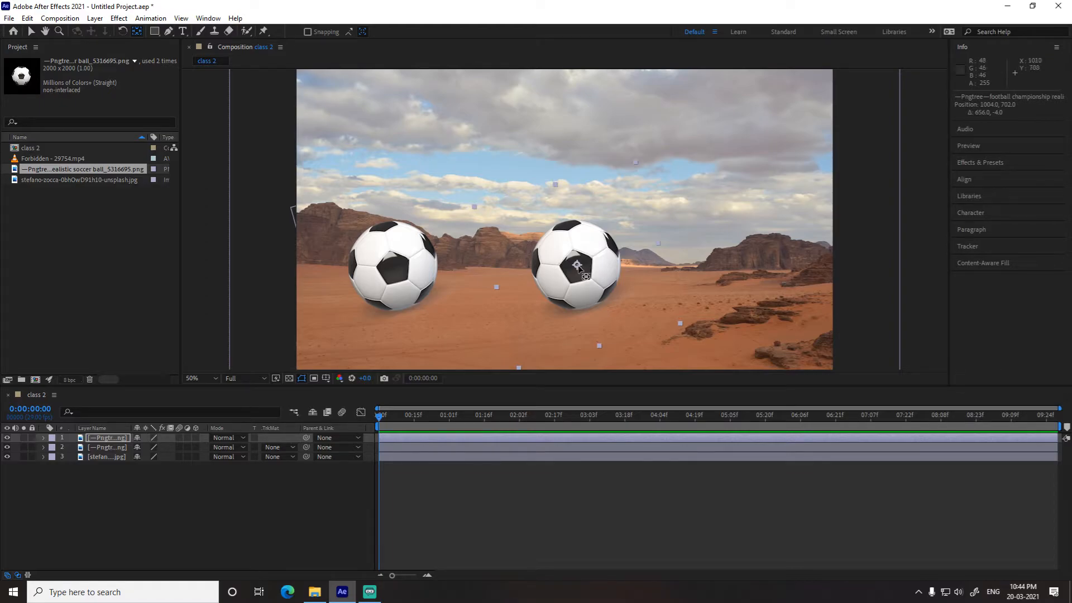
left_click(113, 455)
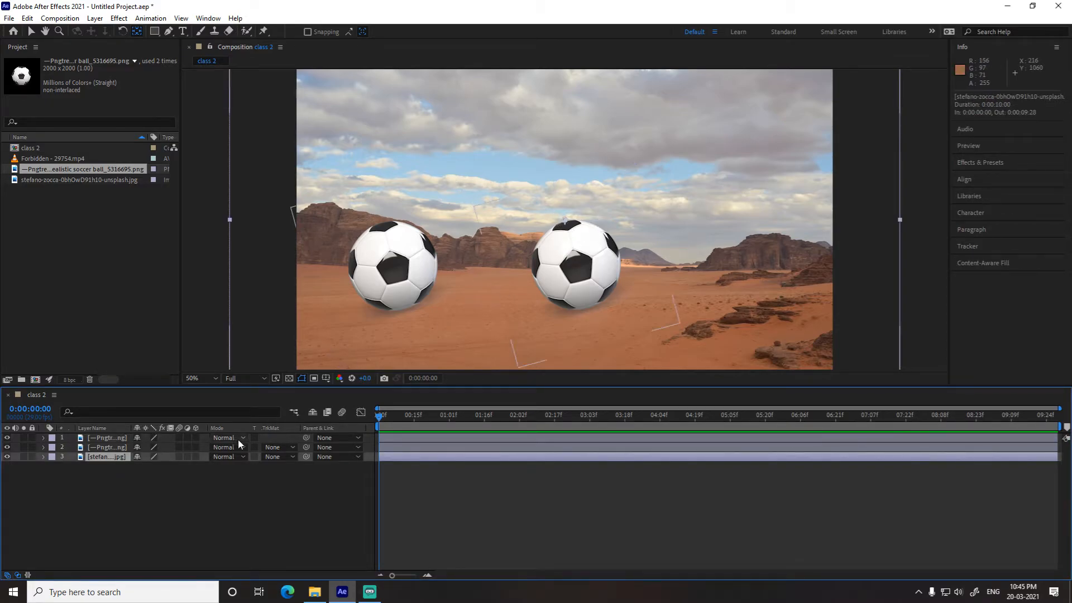
left_click(113, 448)
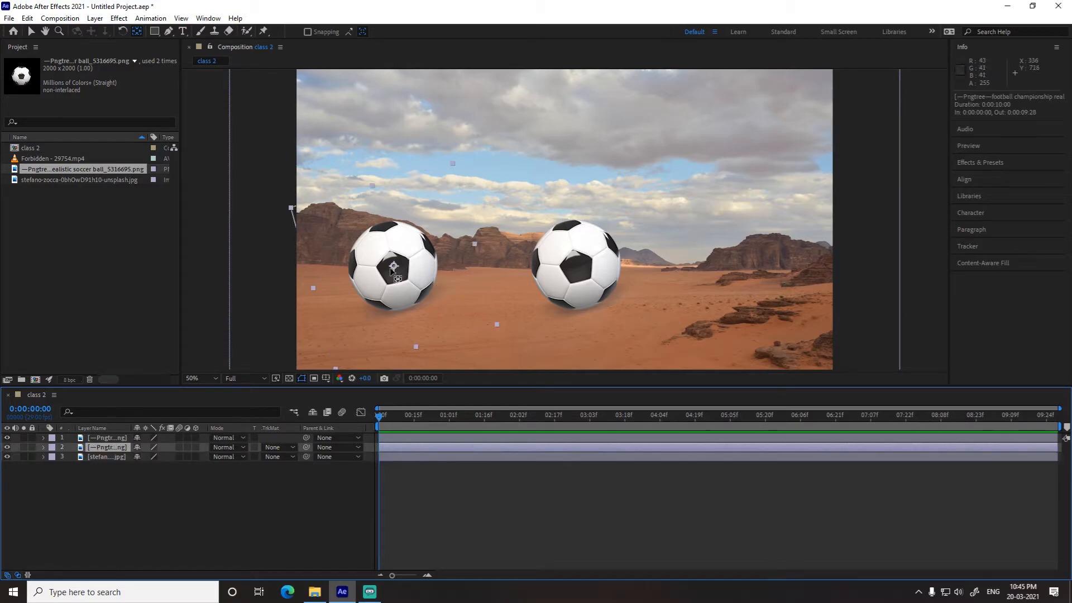
left_click(106, 438)
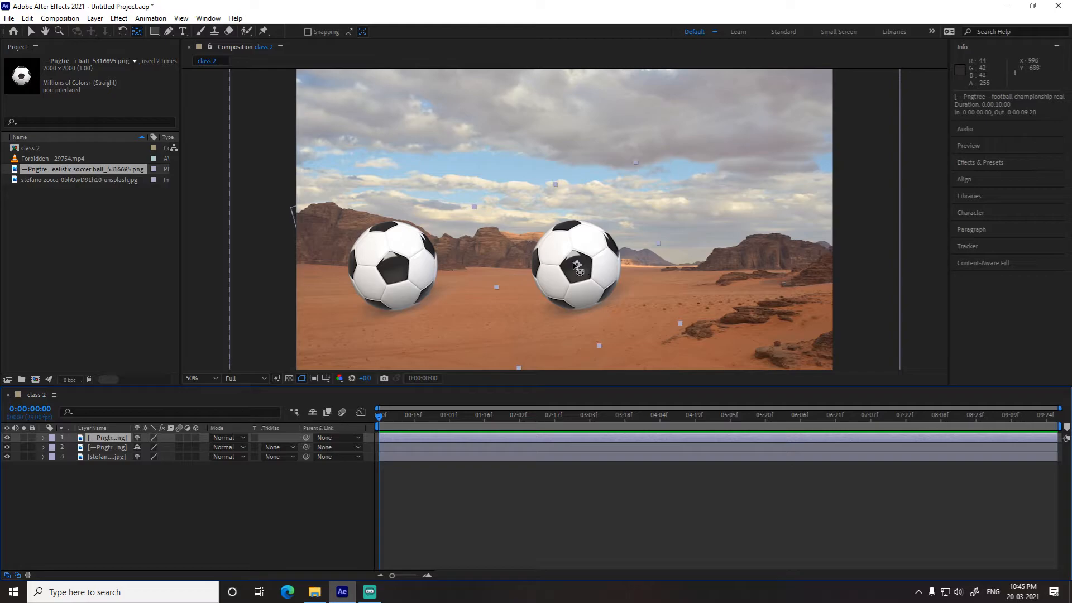
scroll(580, 274, "up", 2)
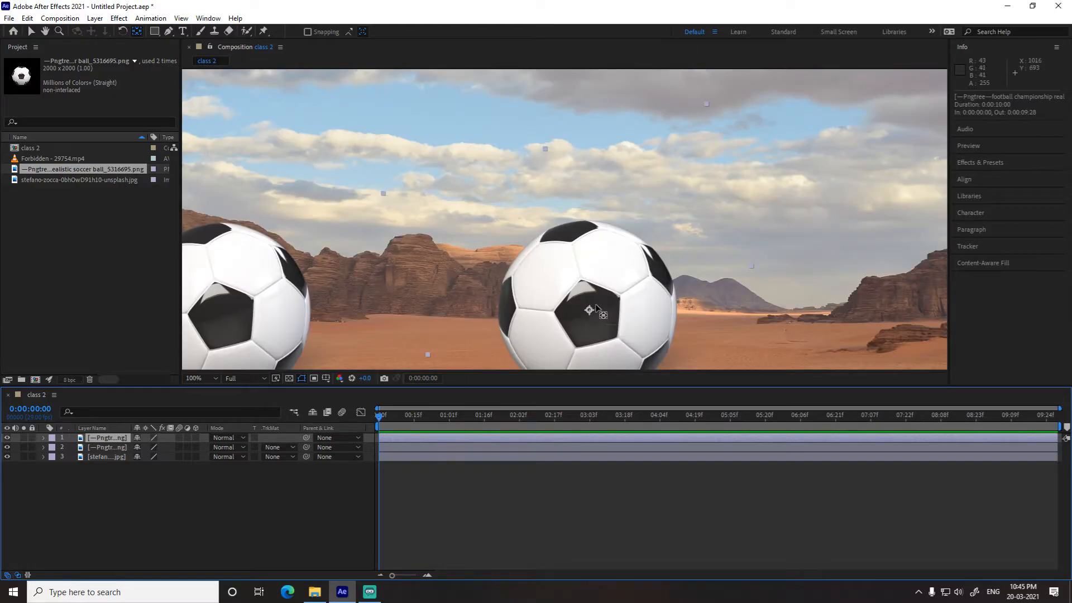
left_click_drag(598, 311, 607, 240)
key("y")
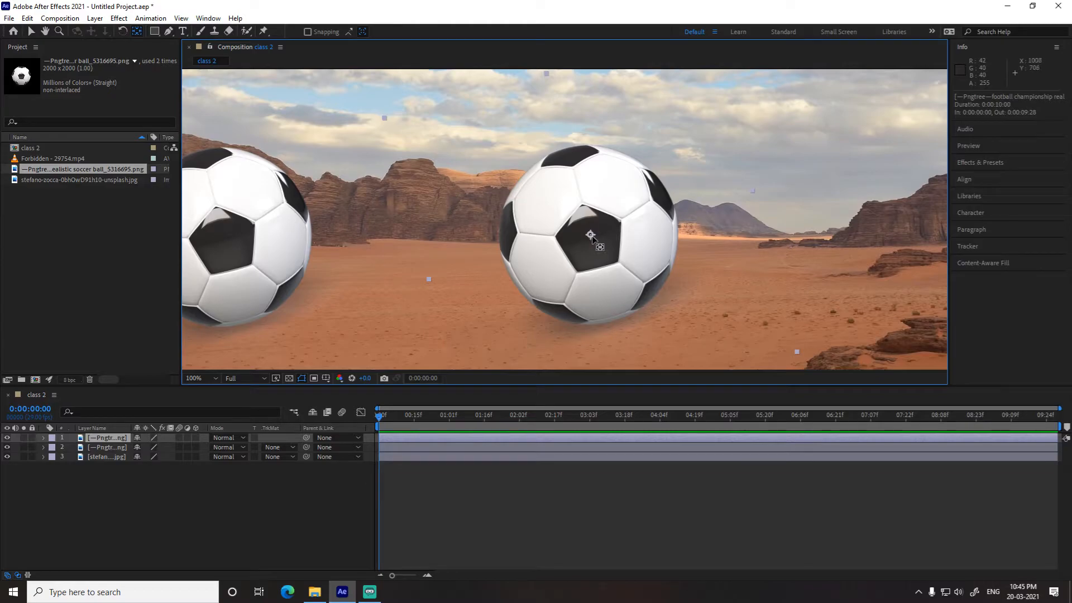
left_click_drag(589, 232, 696, 305)
left_click_drag(756, 347, 691, 308)
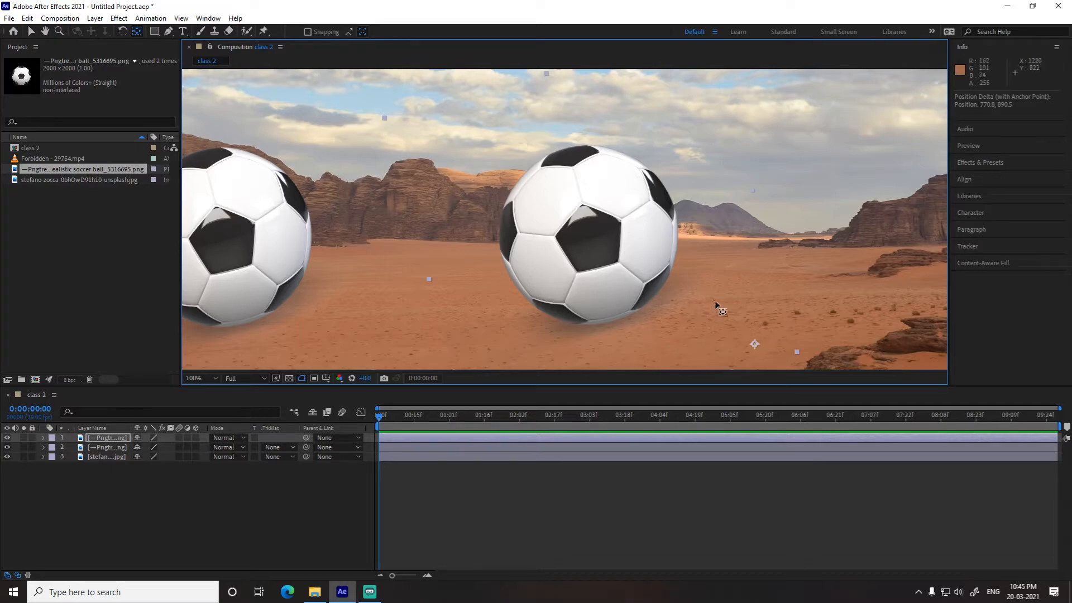
key("comma")
mouse_move(670, 287)
left_mouse_down()
mouse_move(759, 313)
mouse_move(665, 280)
left_mouse_up()
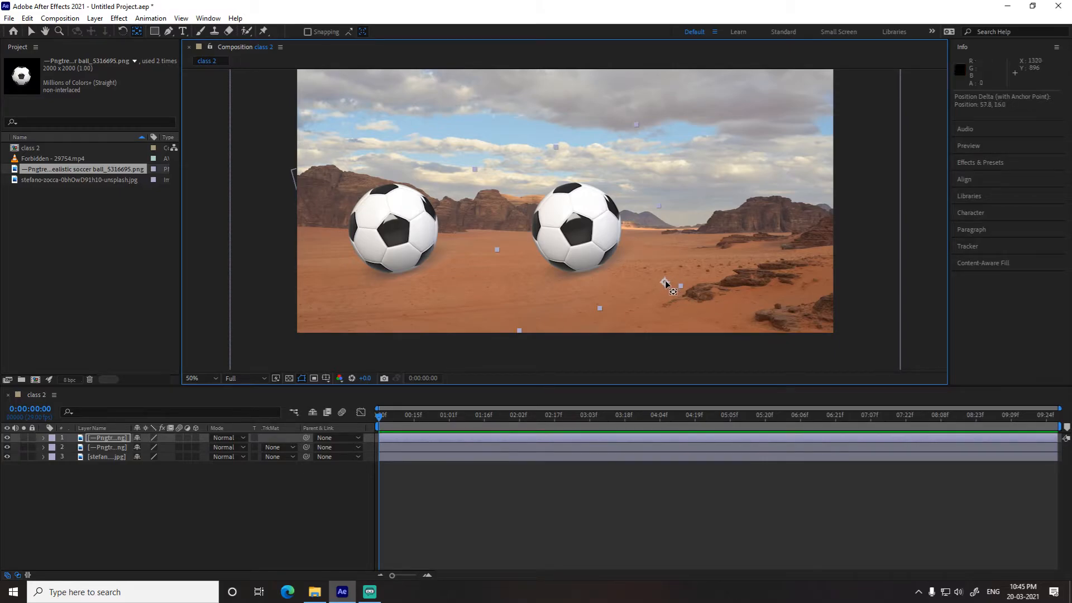
Step: Rotate the original soccer ball around its central anchor point to about 2x + 271.4°
left_click(112, 438)
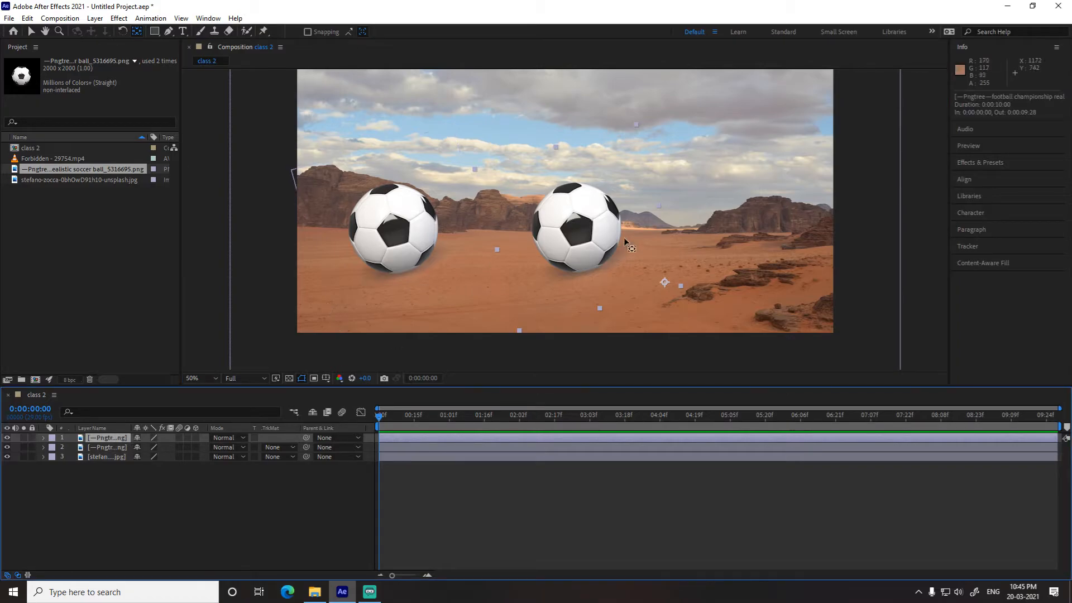
left_click(119, 447)
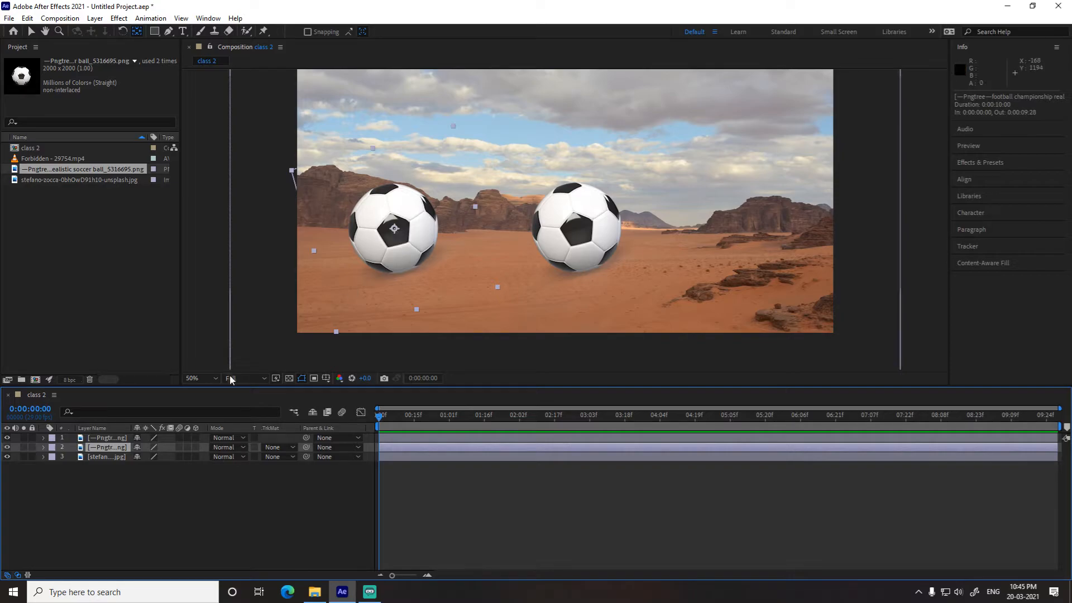
left_click(123, 32)
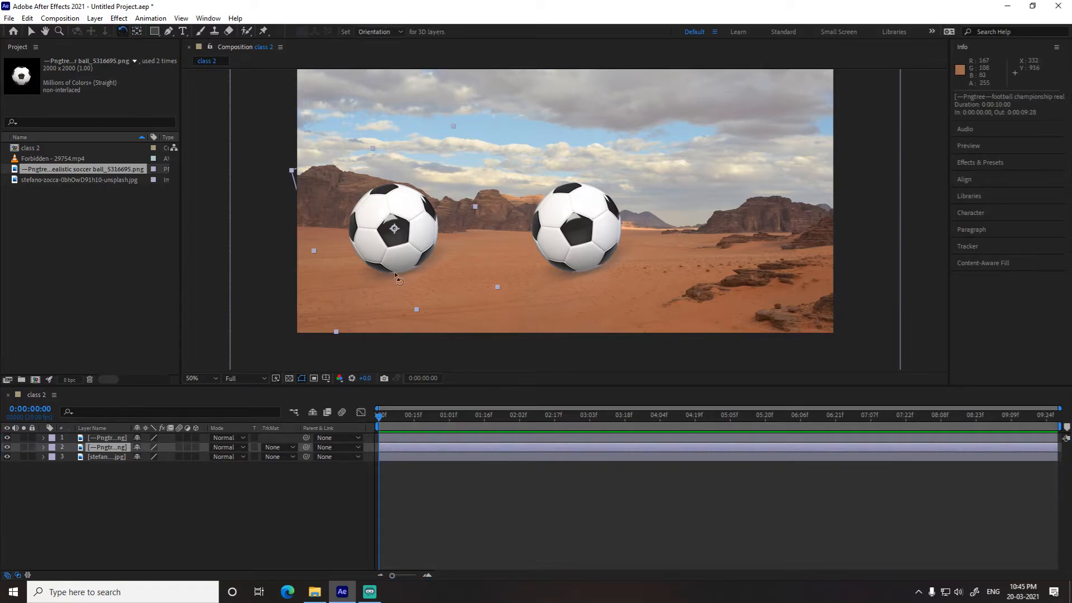
left_click_drag(435, 213, 399, 161)
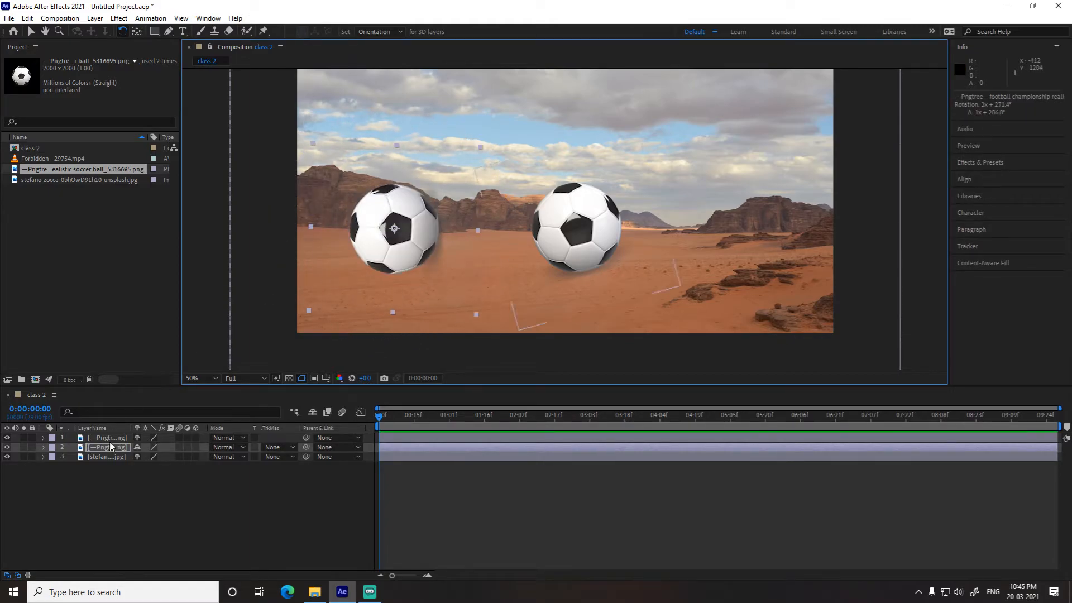
Step: Swing the copied soccer ball around its offset anchor point to about 9x + 88.0°, and turn the original ball around its centre again
left_click(110, 438)
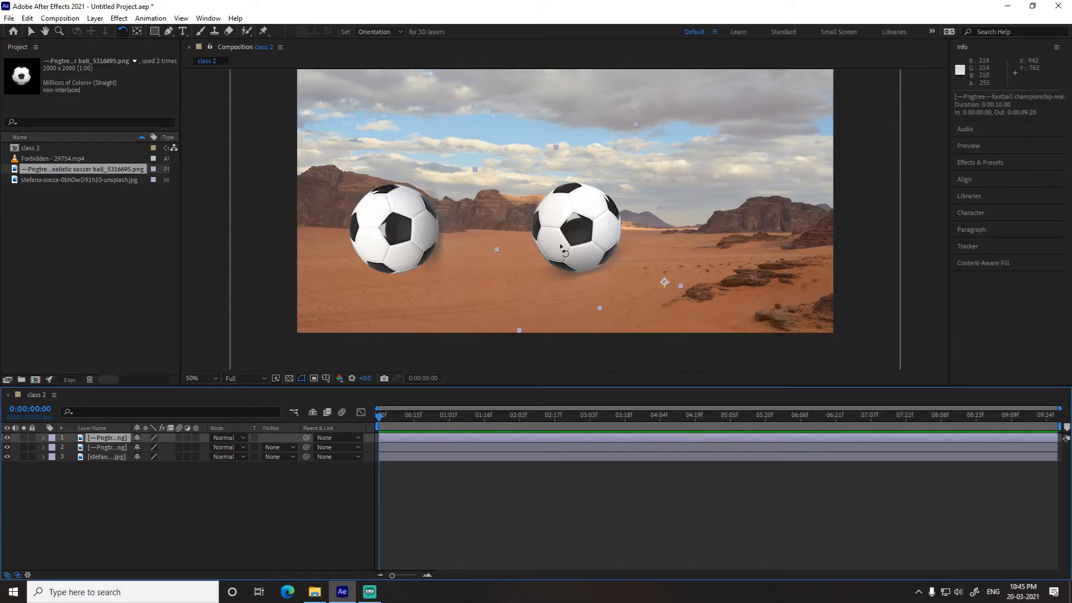
left_click_drag(569, 233, 606, 219)
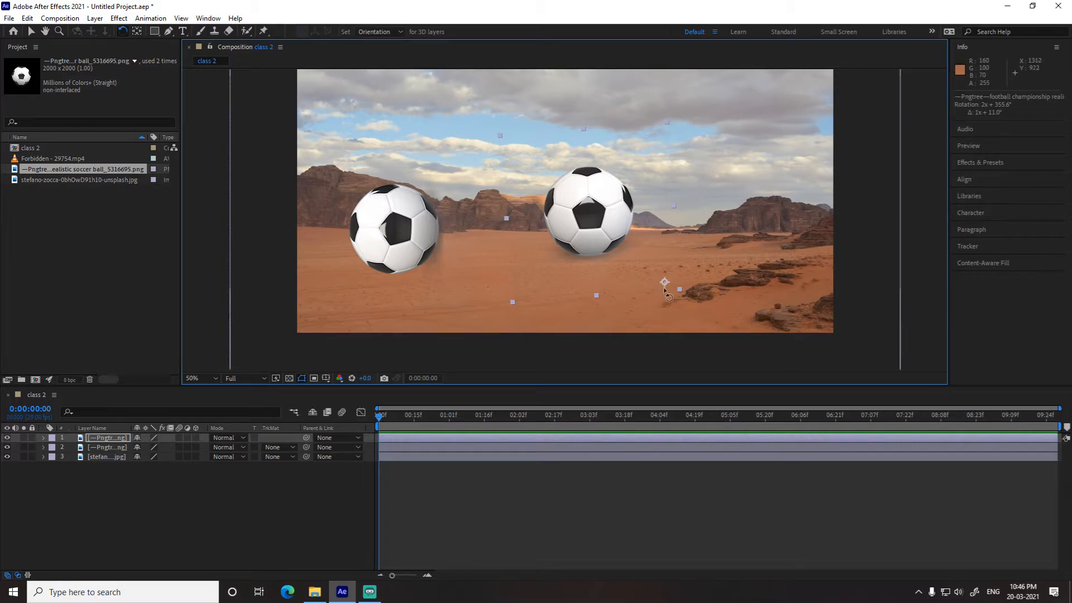
left_click(394, 229)
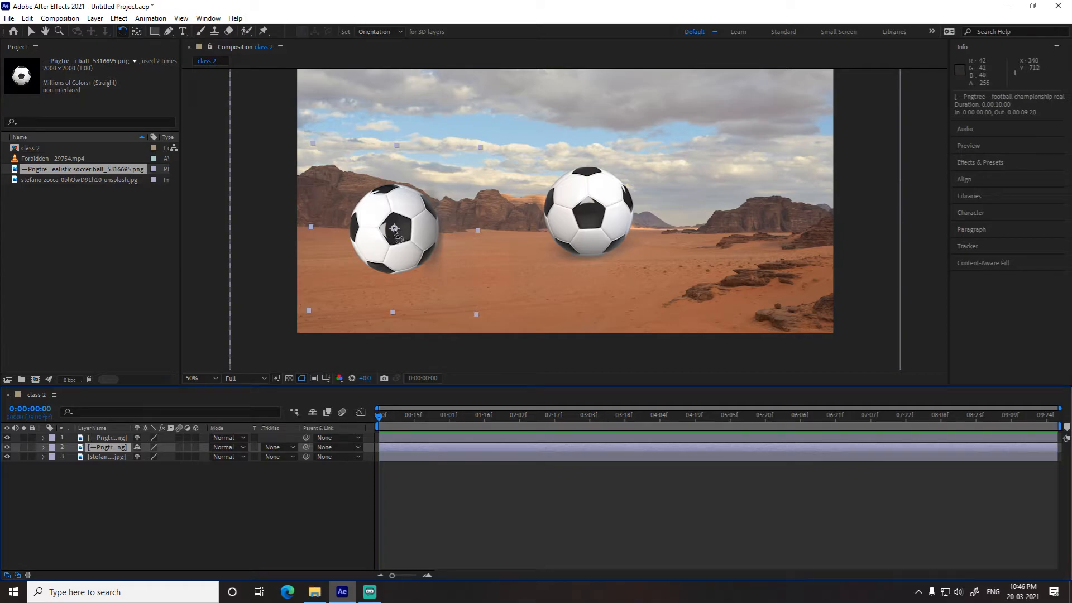
left_click_drag(395, 229, 114, 434)
left_click(114, 435)
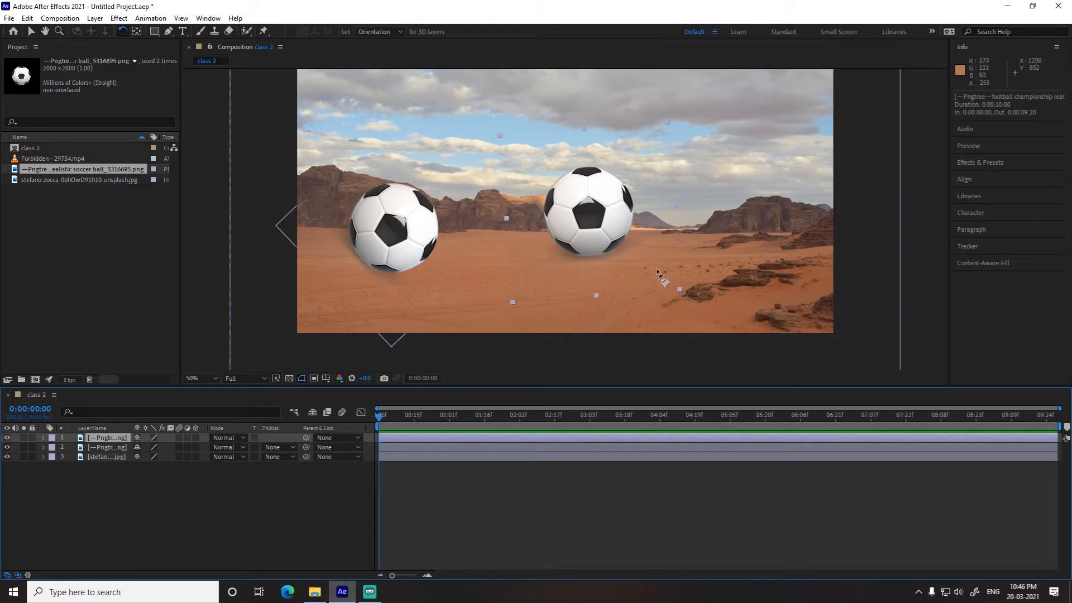
left_click_drag(600, 231, 742, 263)
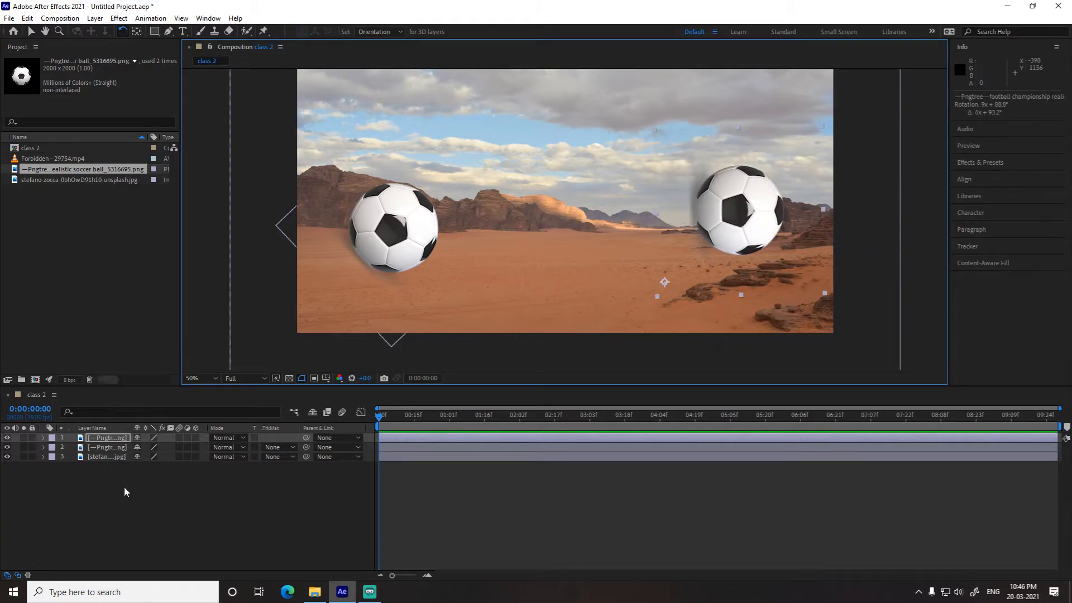
Step: Delete both soccer ball layers and the desert layer from the class 2 composition
left_click_drag(124, 492, 114, 425)
key("Delete")
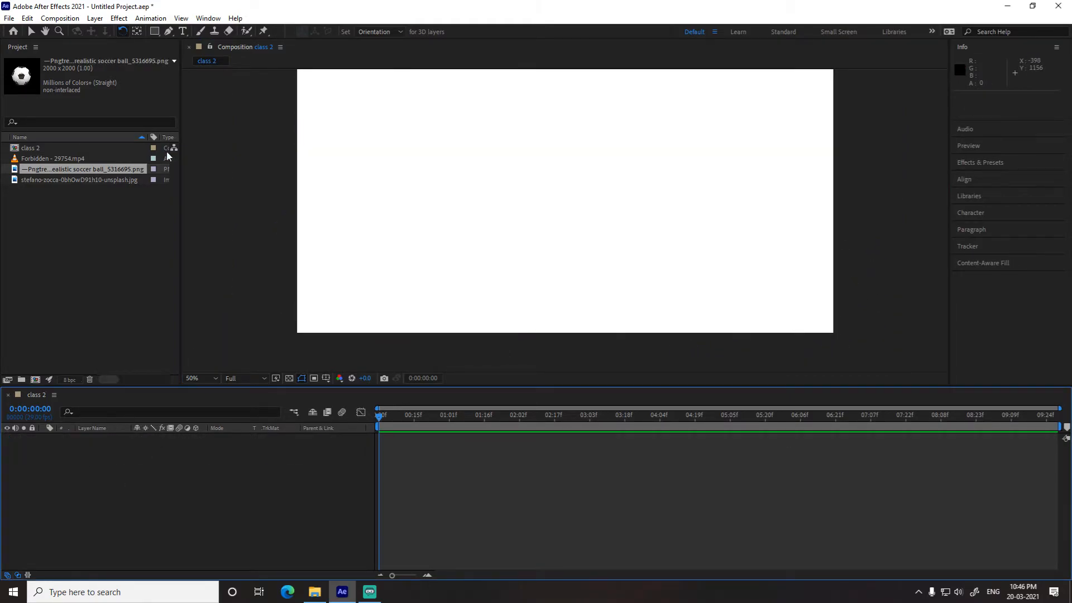
Step: Add the stefano-zocca desert image to the class 2 composition as a layer and activate the Rounded Rectangle tool
left_click(155, 31)
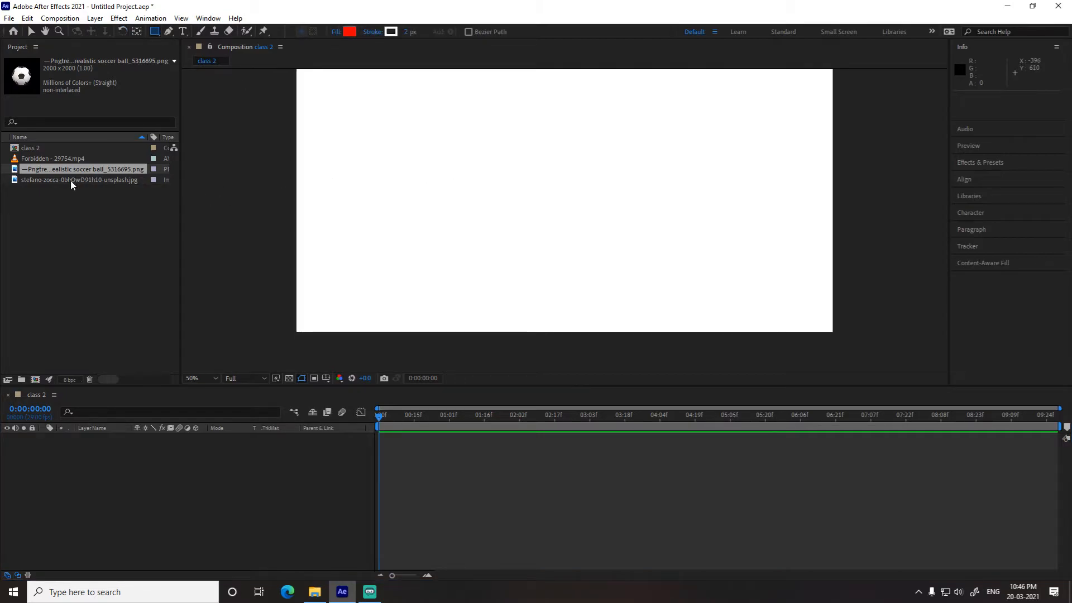
left_click_drag(80, 169, 96, 460)
key("Delete")
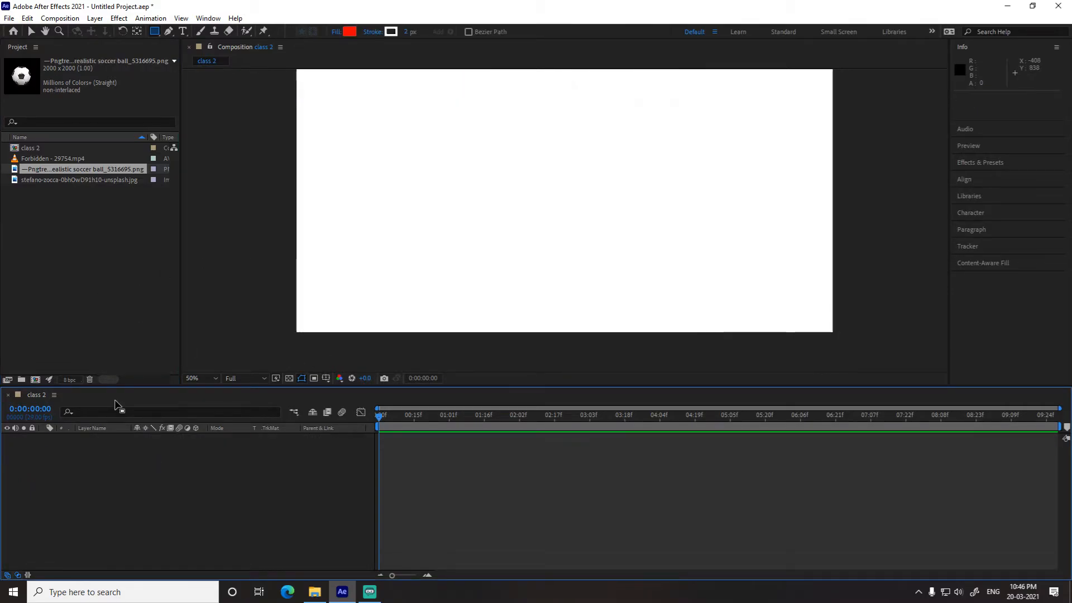
left_click_drag(78, 179, 124, 452)
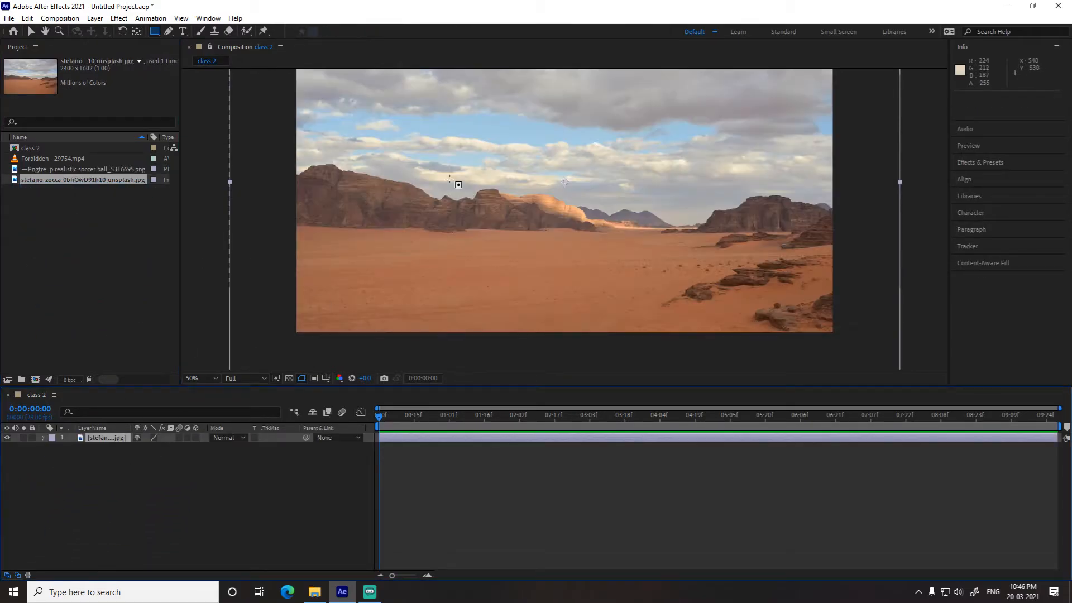
left_click(155, 32)
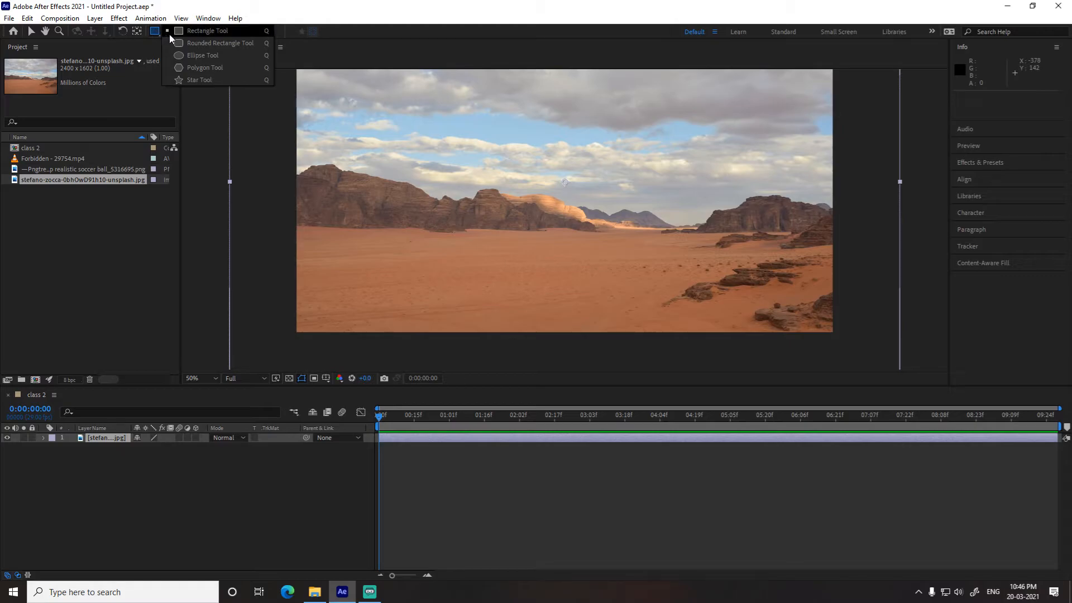
left_click(209, 45)
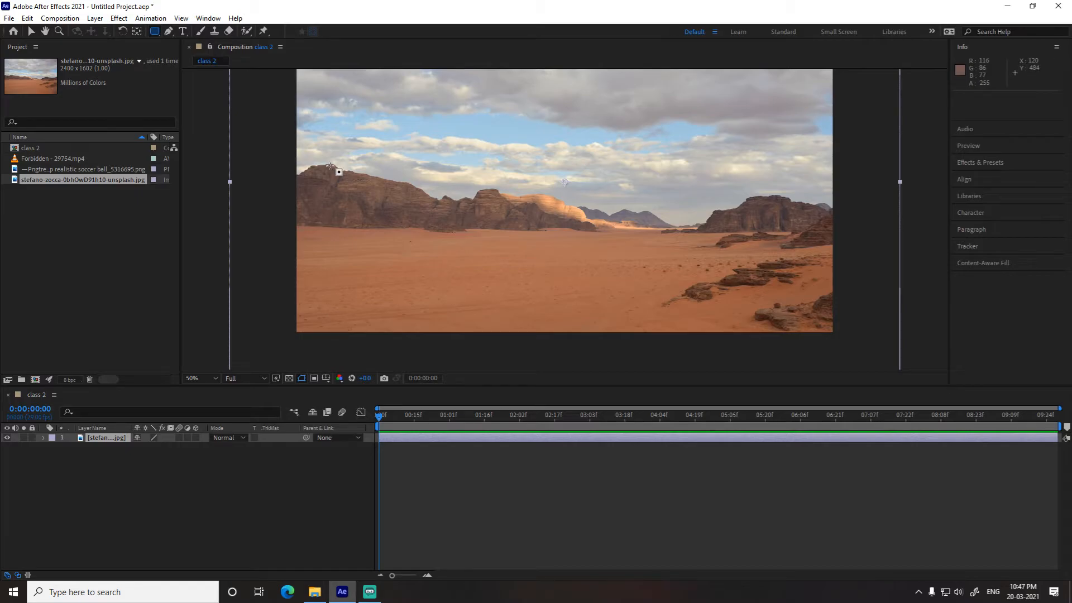
Step: Try a rounded rectangle mask about 828 by 400 px around the rocky hills of the desert layer, and undo it
left_click_drag(375, 134, 604, 238)
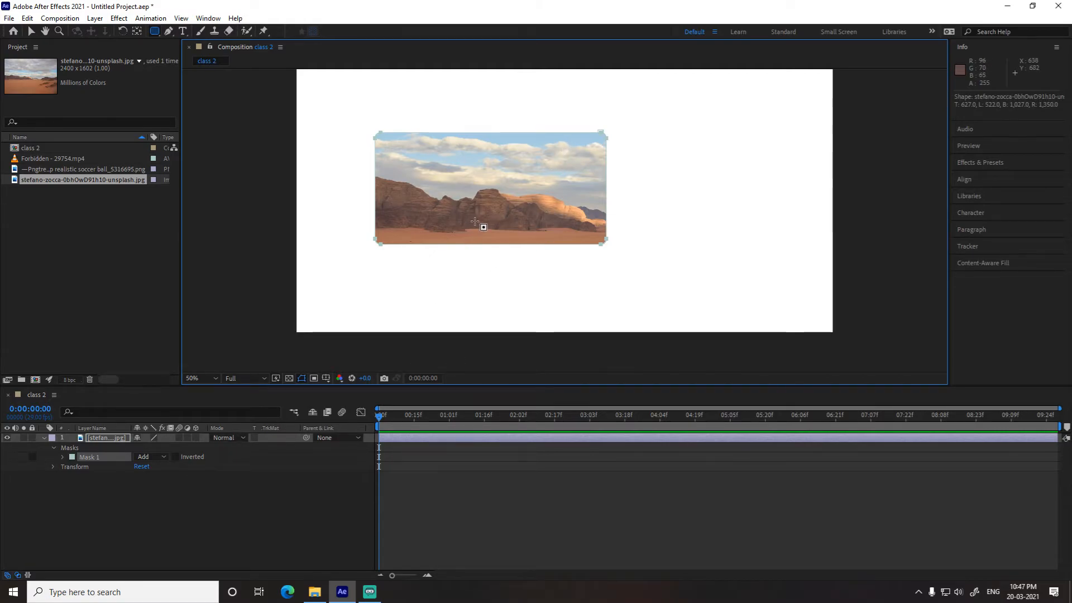
key("ctrl+z")
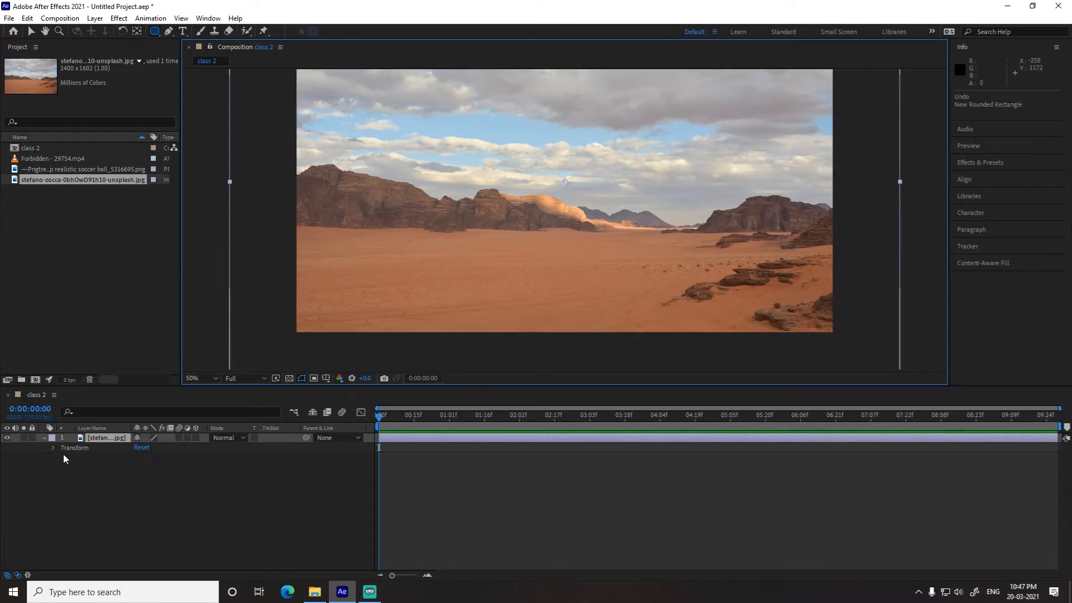
left_click(45, 437)
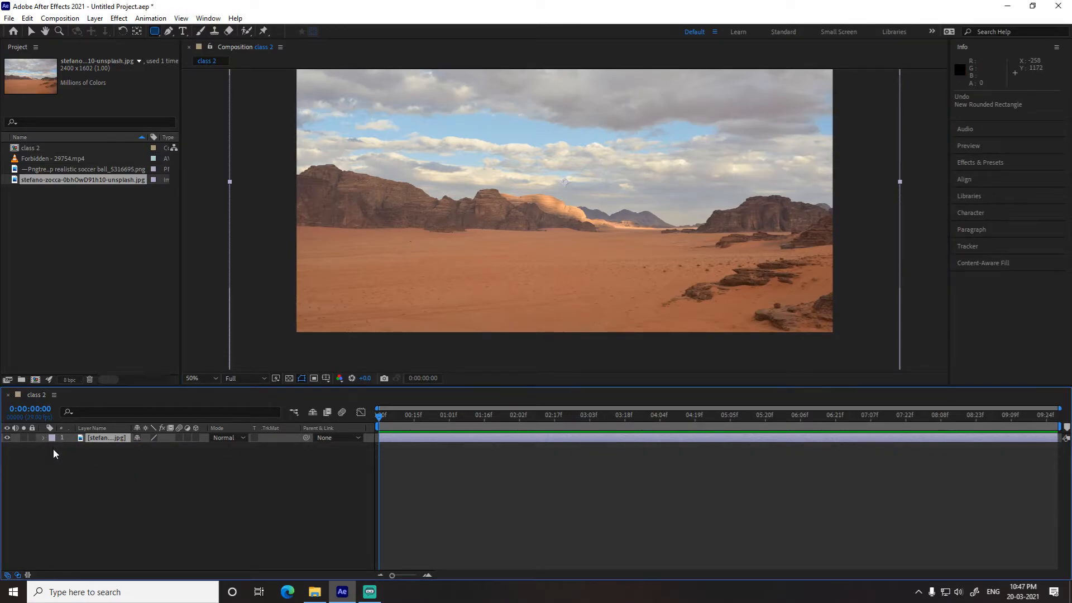
Step: With no layer selected, draw a red rounded rectangle shape about 1492 by 668 px over the upper-left part of the desert
left_click(126, 485)
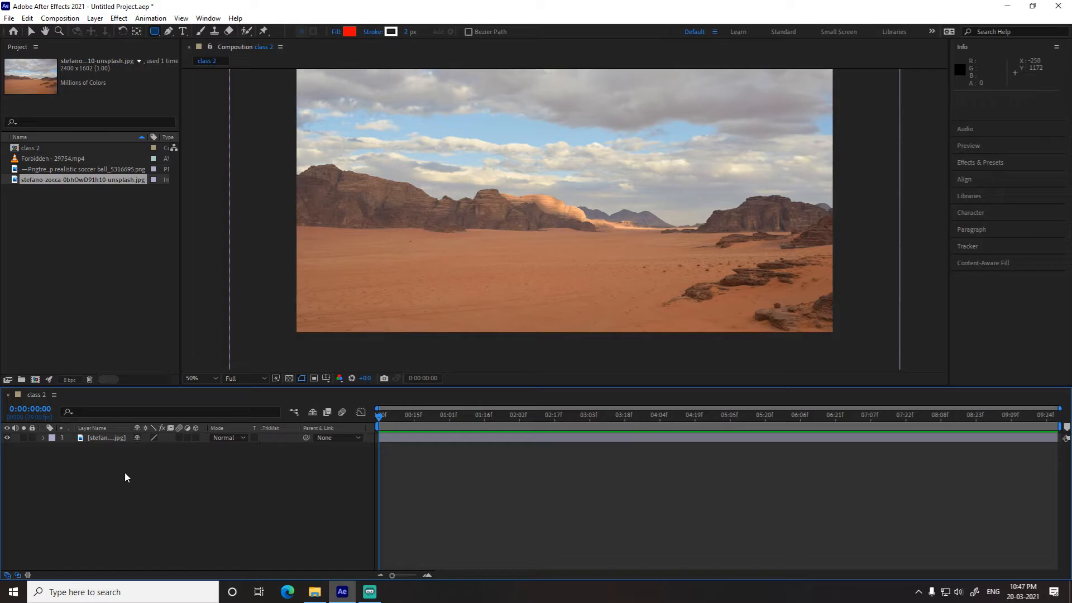
left_click(112, 438)
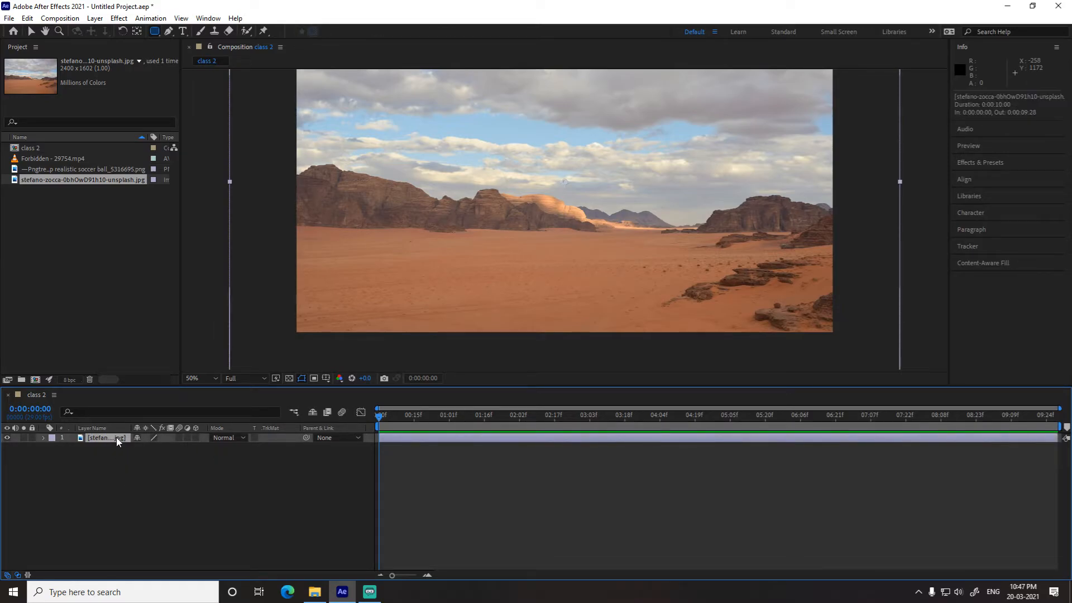
left_click(130, 464)
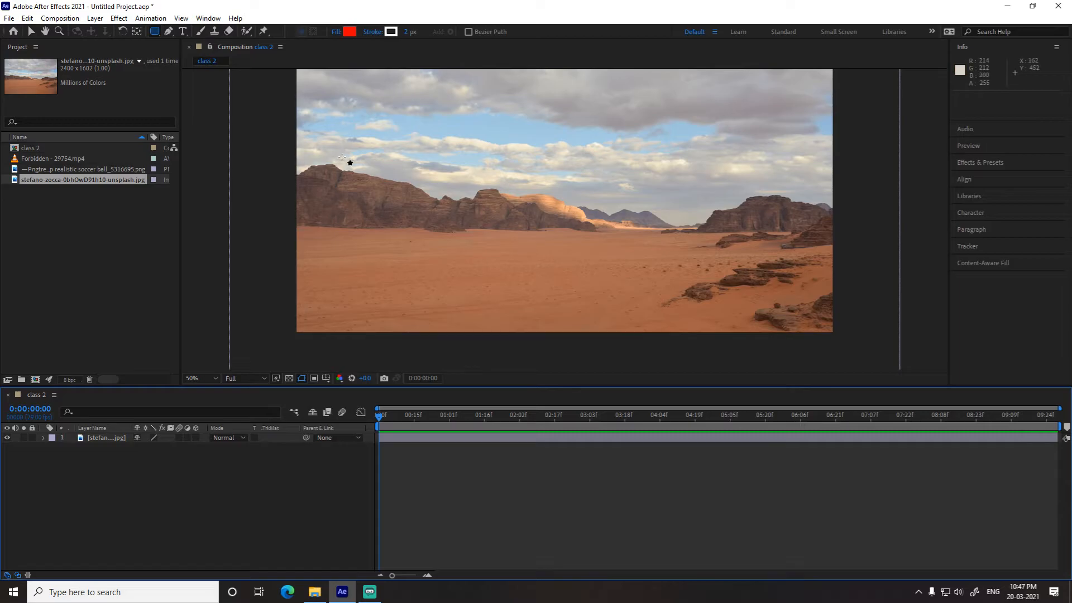
left_click_drag(299, 74, 717, 261)
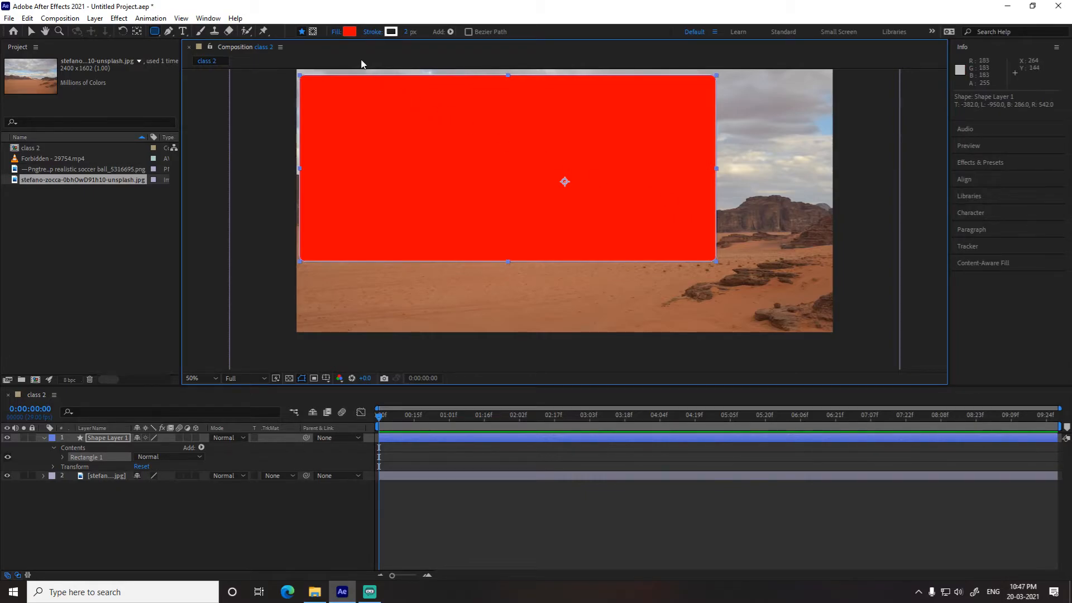
Step: Try the None, Solid Color and Radial Gradient fill types on the rectangle, and set its fill to Linear Gradient
left_click(335, 31)
left_click_drag(520, 245, 683, 202)
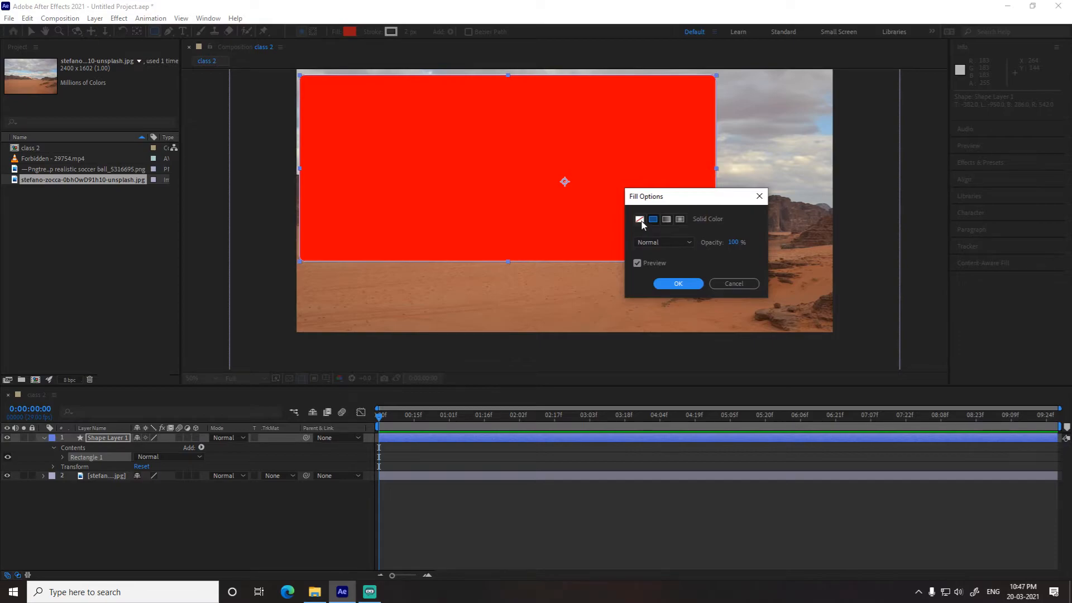
left_click(641, 220)
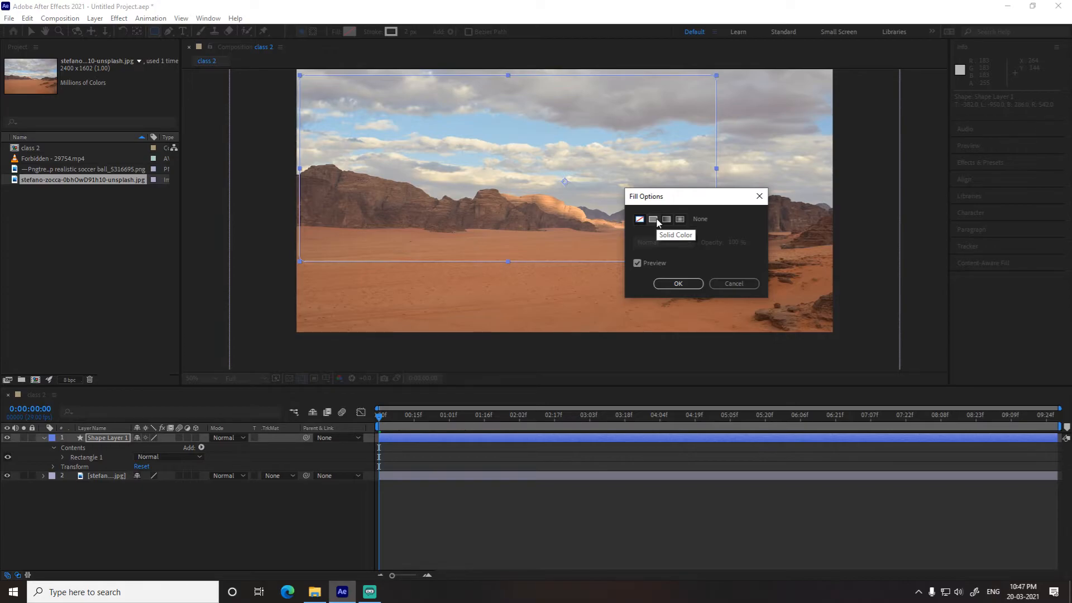
left_click(654, 219)
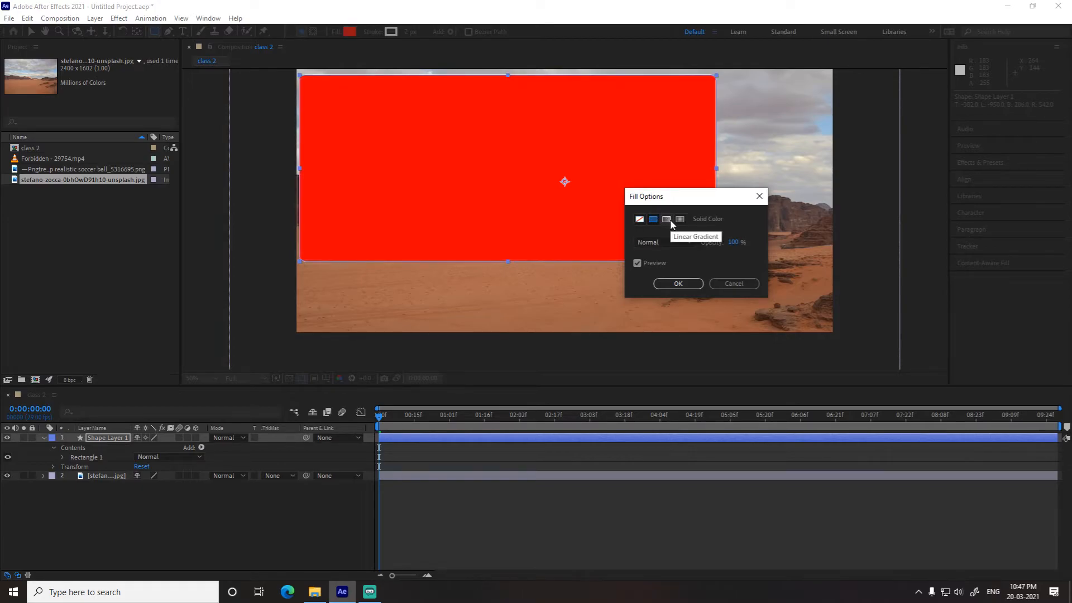
left_click(668, 219)
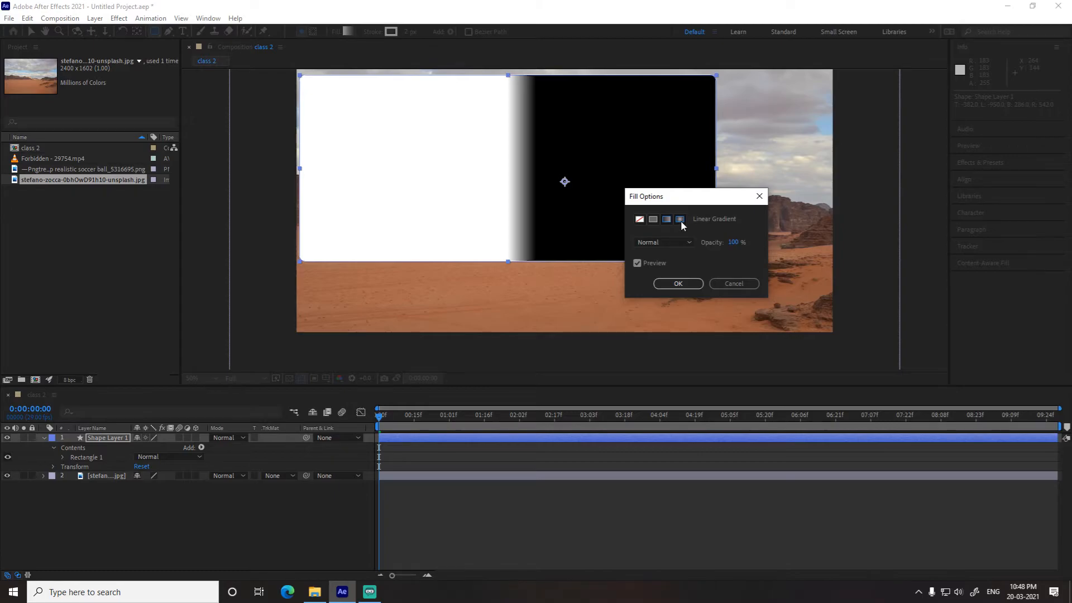
left_click(680, 220)
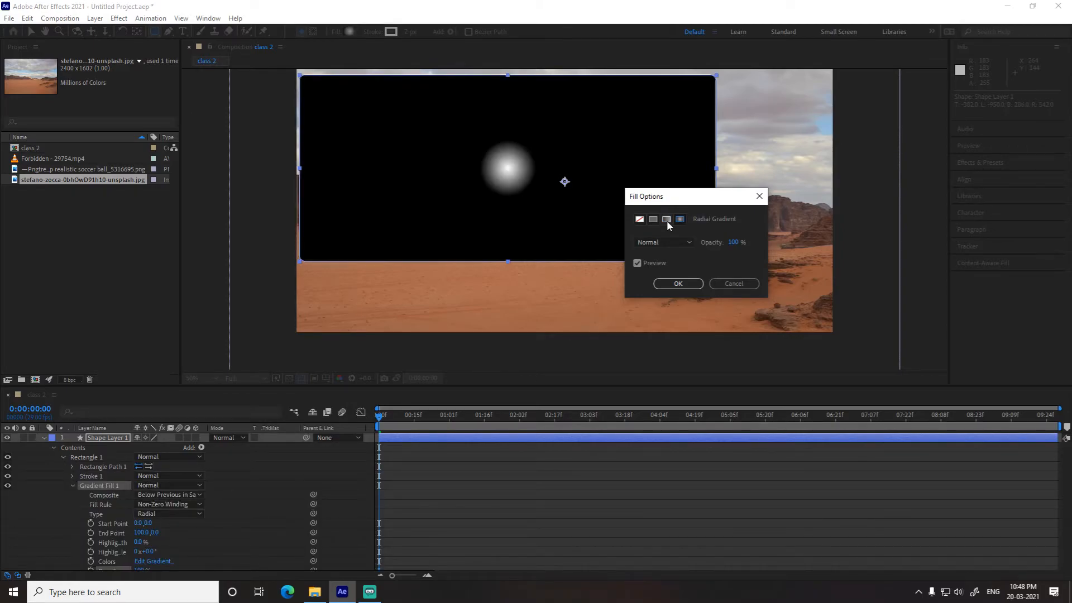
left_click(667, 220)
left_click(677, 284)
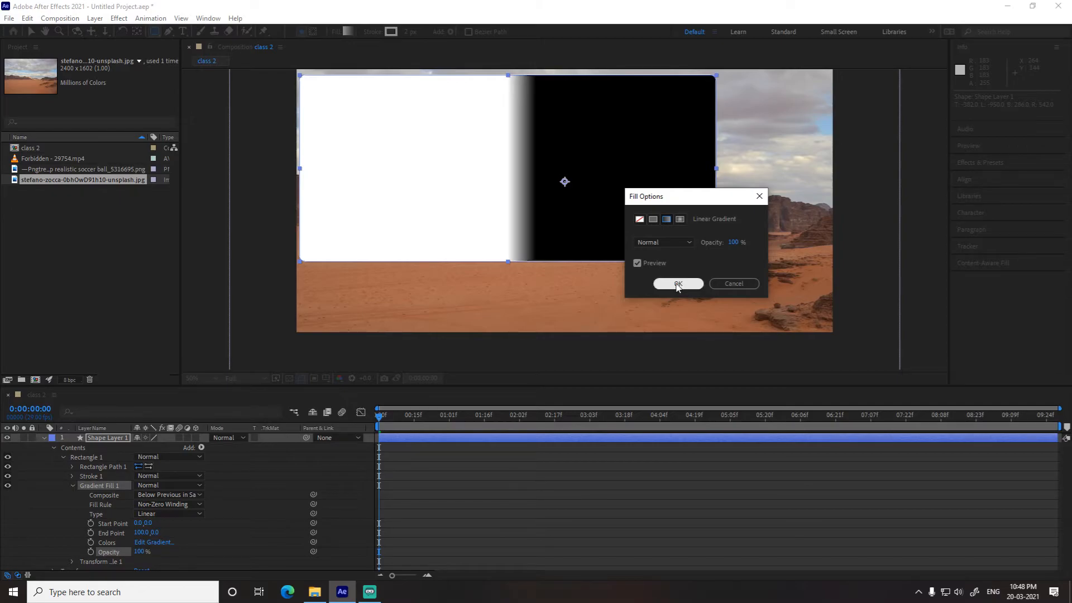
Step: Try the Lighten, Linear Dodge and Linear Burn blend modes for the fill, and accept the fill options with Normal mode and 100% opacity
left_click(672, 240)
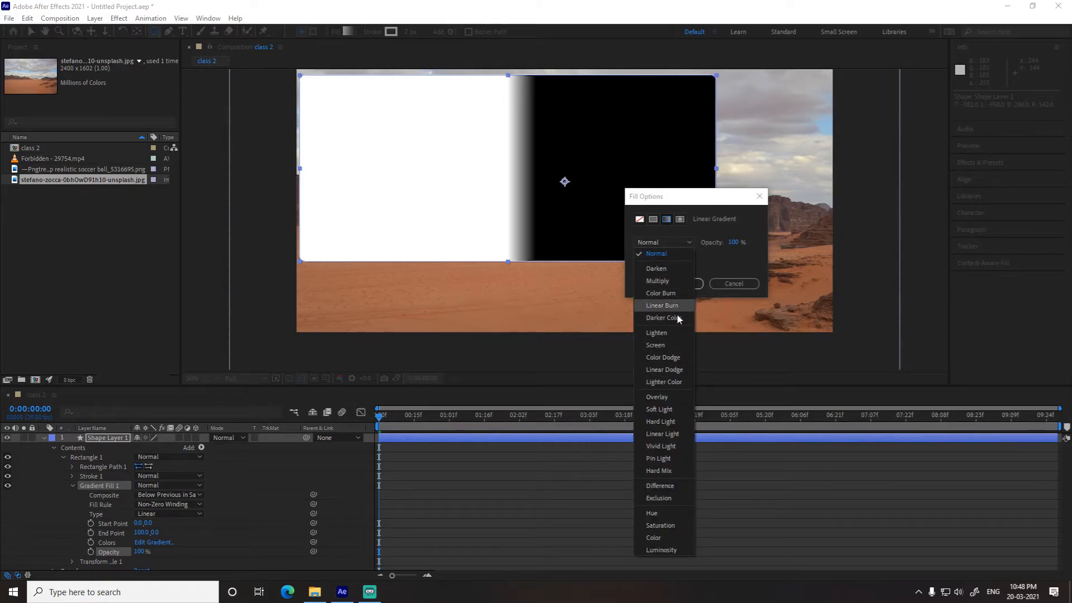
left_click(672, 333)
left_click(668, 243)
left_click(664, 370)
left_click(666, 242)
left_click(665, 309)
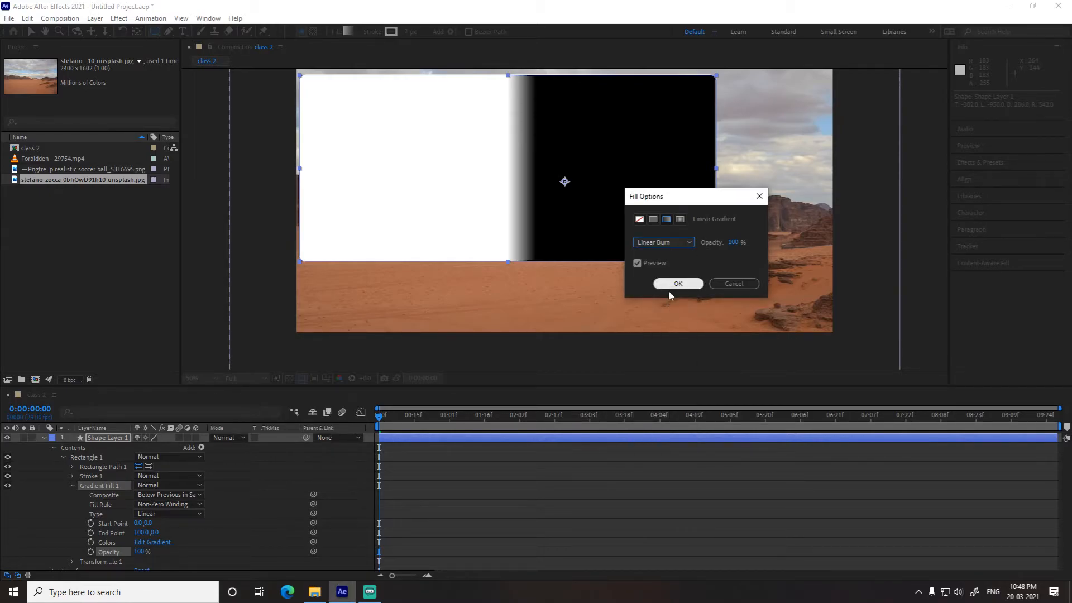
left_click(660, 243)
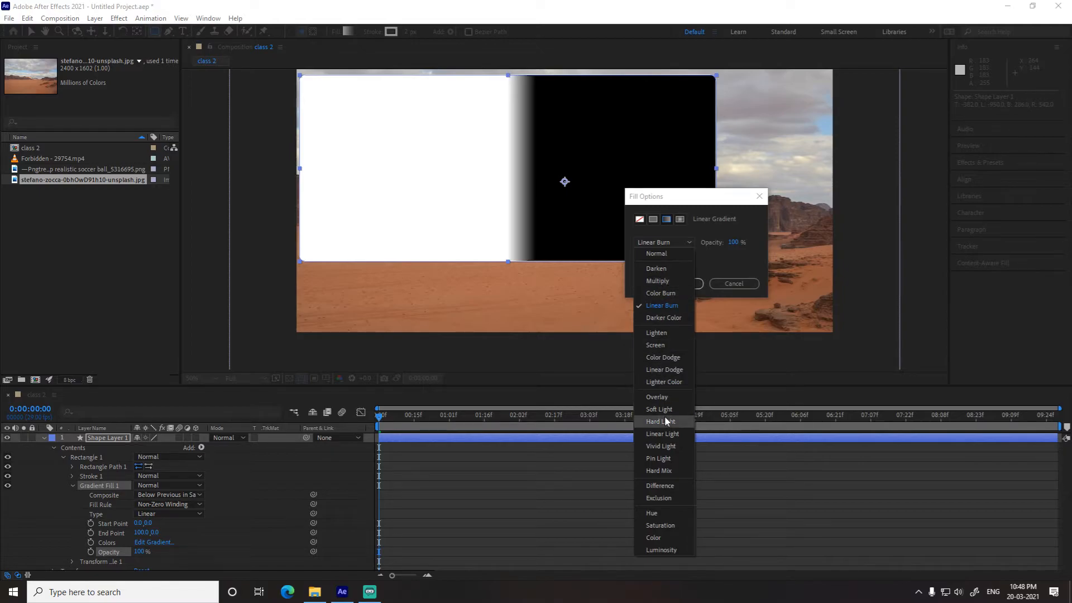
left_click(670, 256)
left_click(667, 244)
left_click(670, 254)
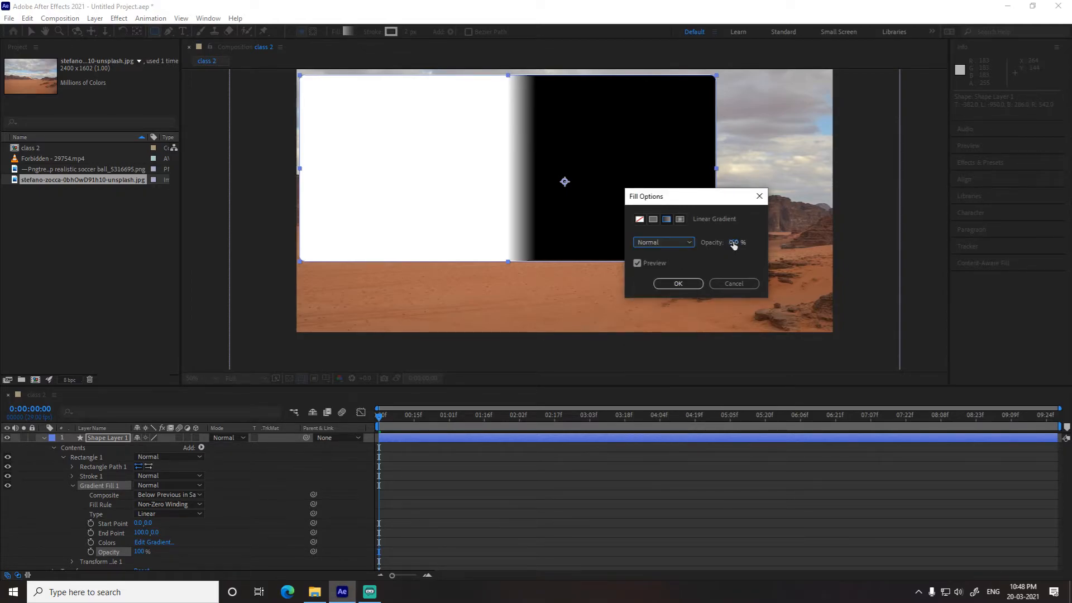
left_click_drag(741, 243, 797, 247)
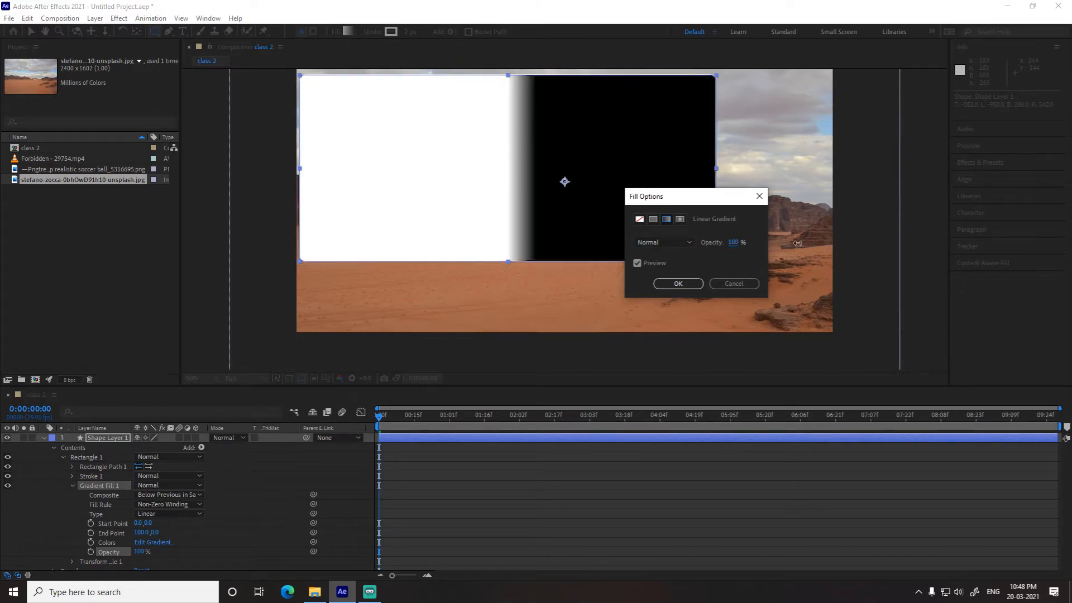
left_click(677, 283)
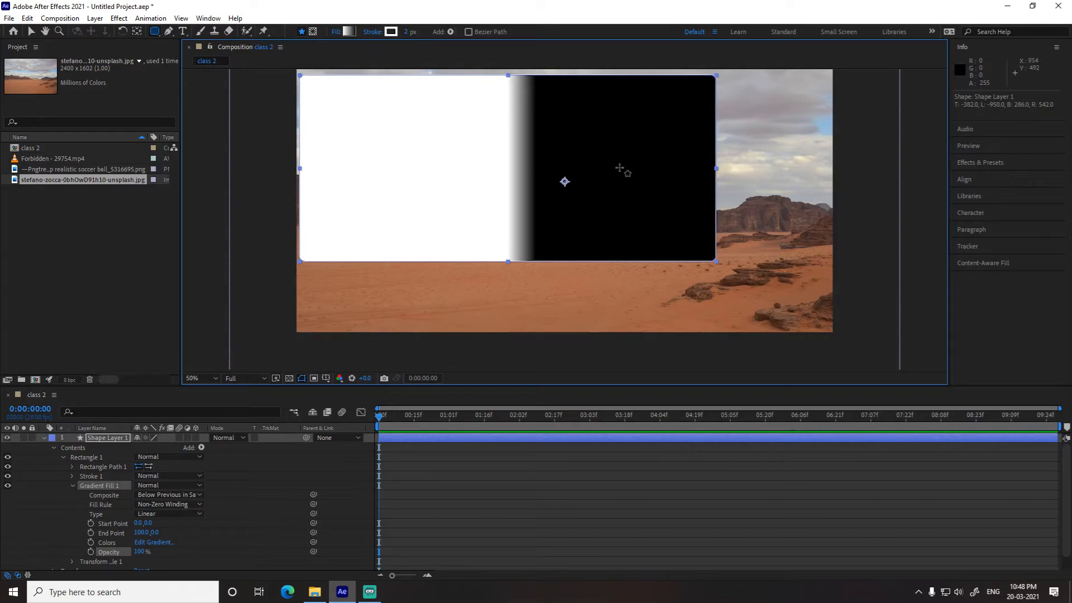
Step: Recolor the rectangle's fill gradient with a red FF0000 starting stop and a magenta D800FF ending stop
left_click(339, 31)
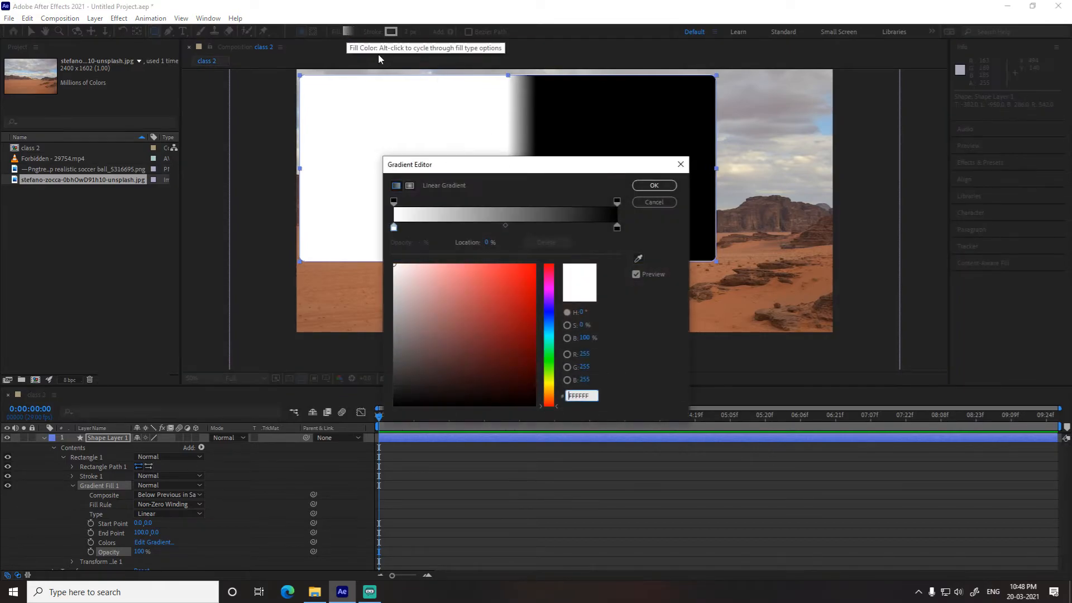
left_click(553, 334)
left_click(393, 227)
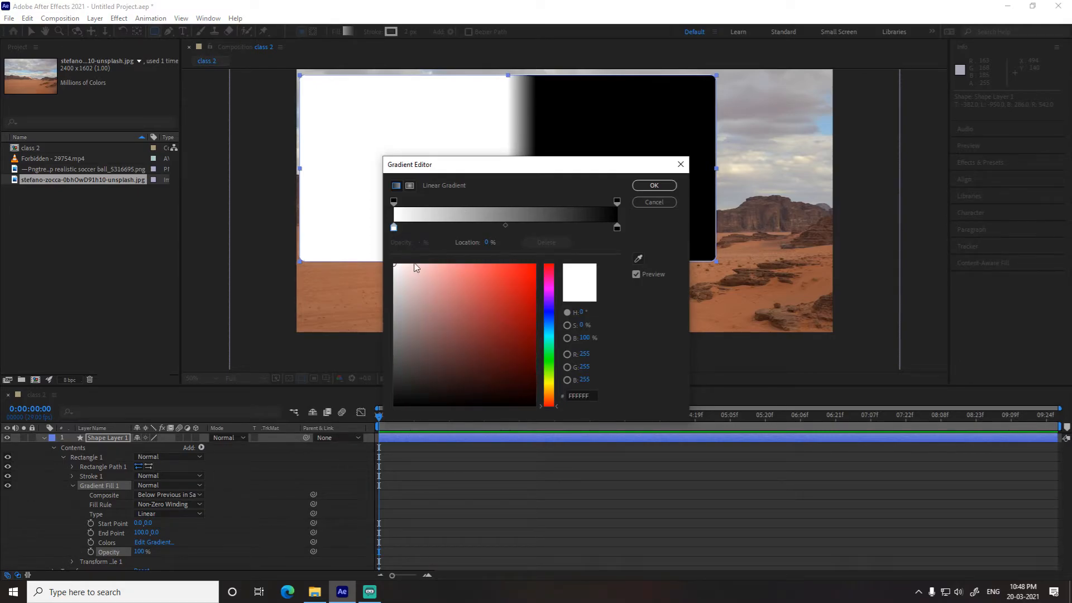
left_click(535, 264)
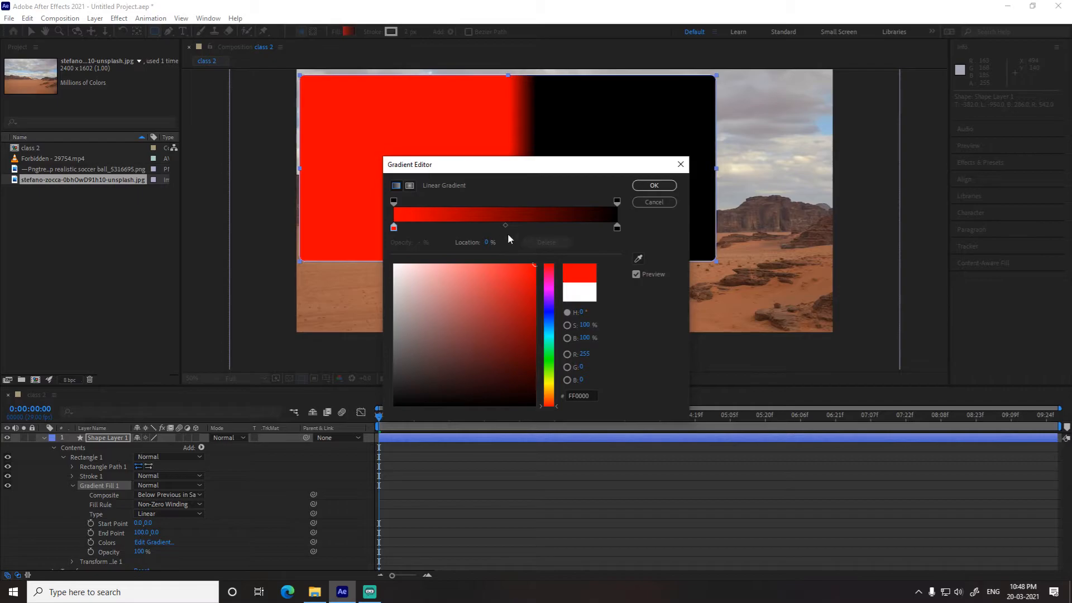
left_click(617, 228)
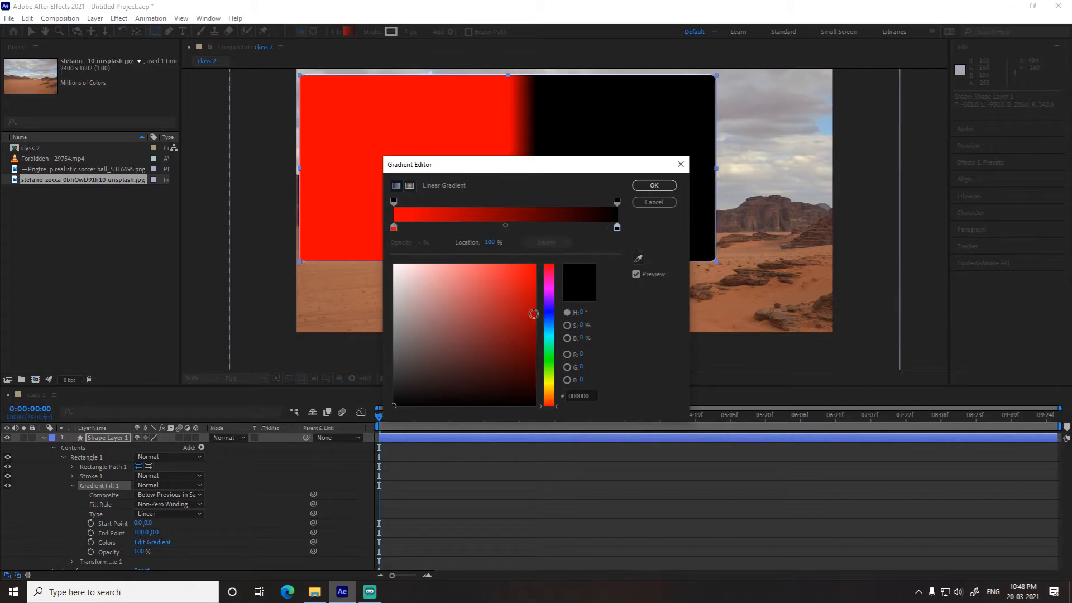
left_click(553, 290)
left_click(535, 264)
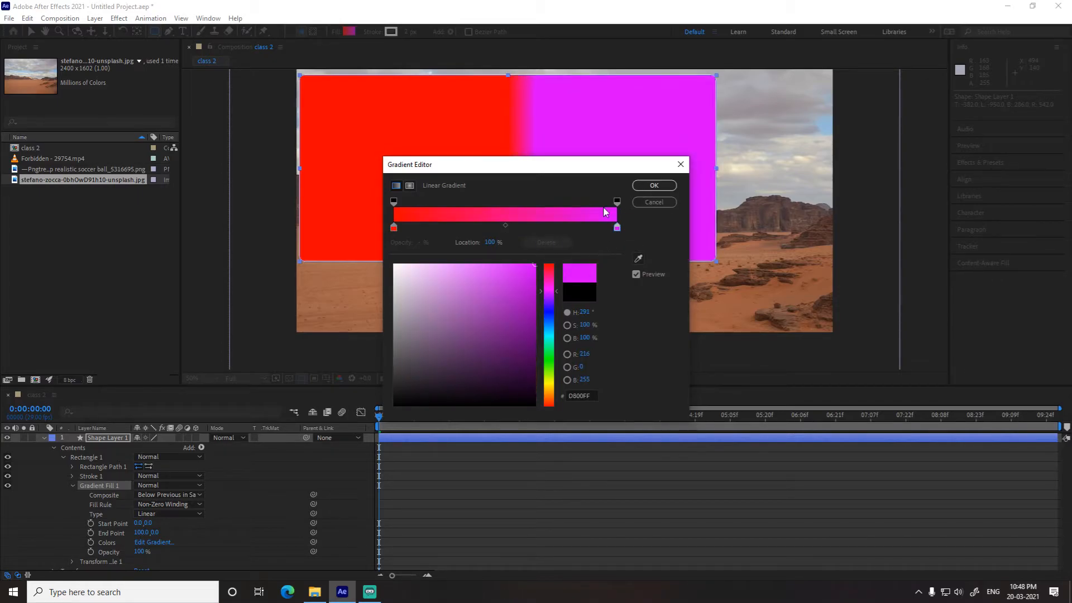
left_click(646, 193)
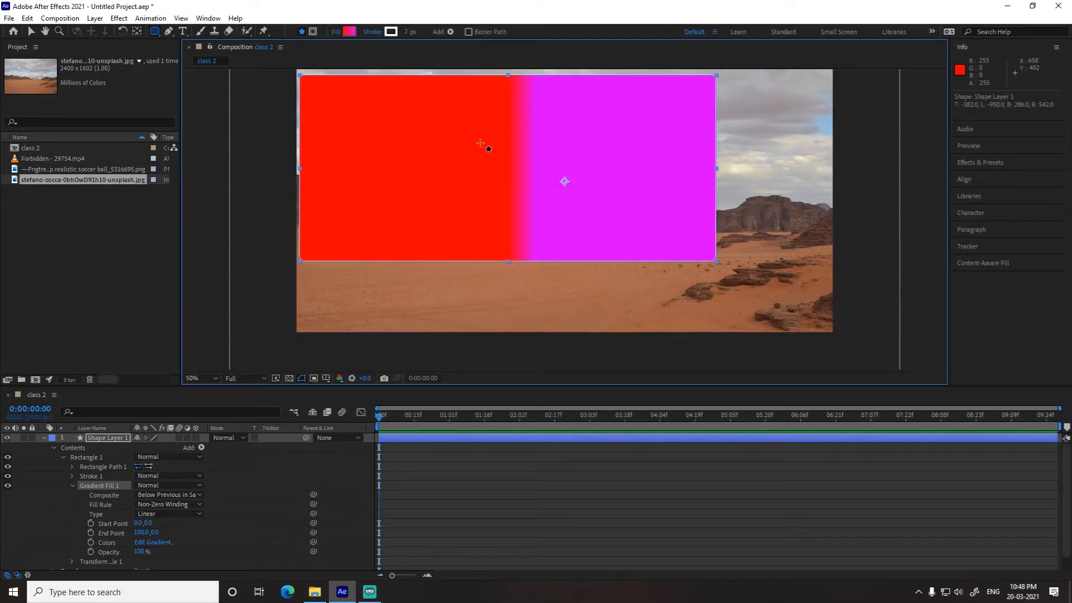
Step: Change the rectangle's stroke type to Linear Gradient
left_click(374, 32)
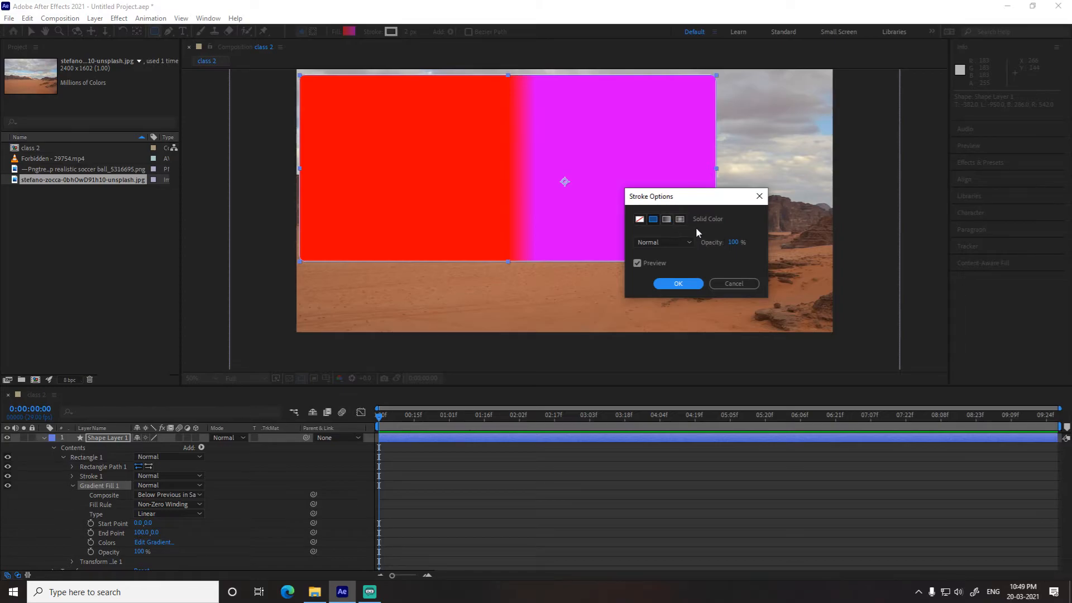
left_click(666, 219)
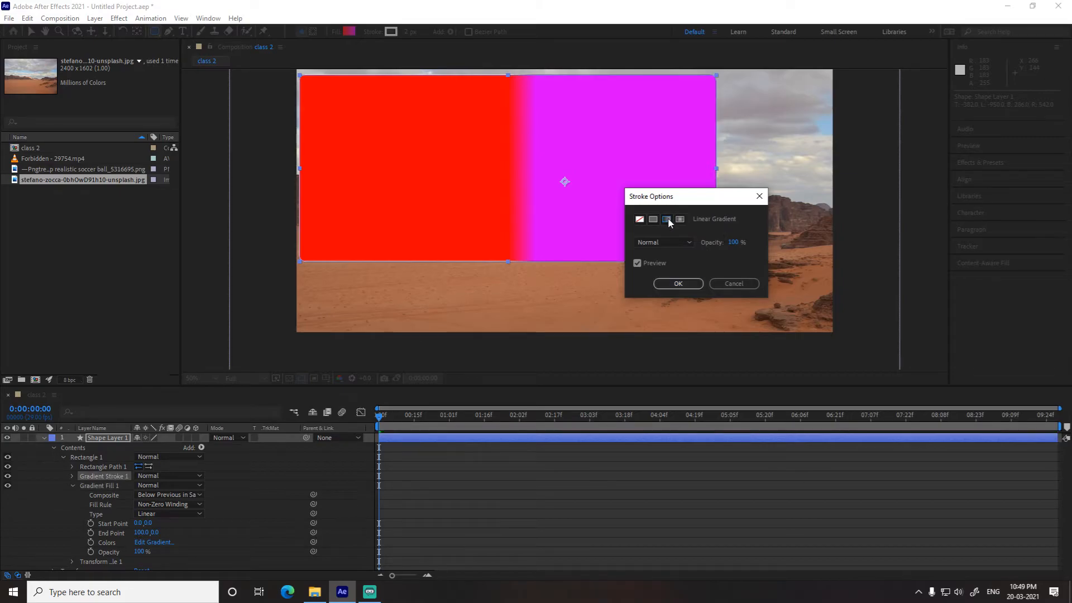
left_click(689, 287)
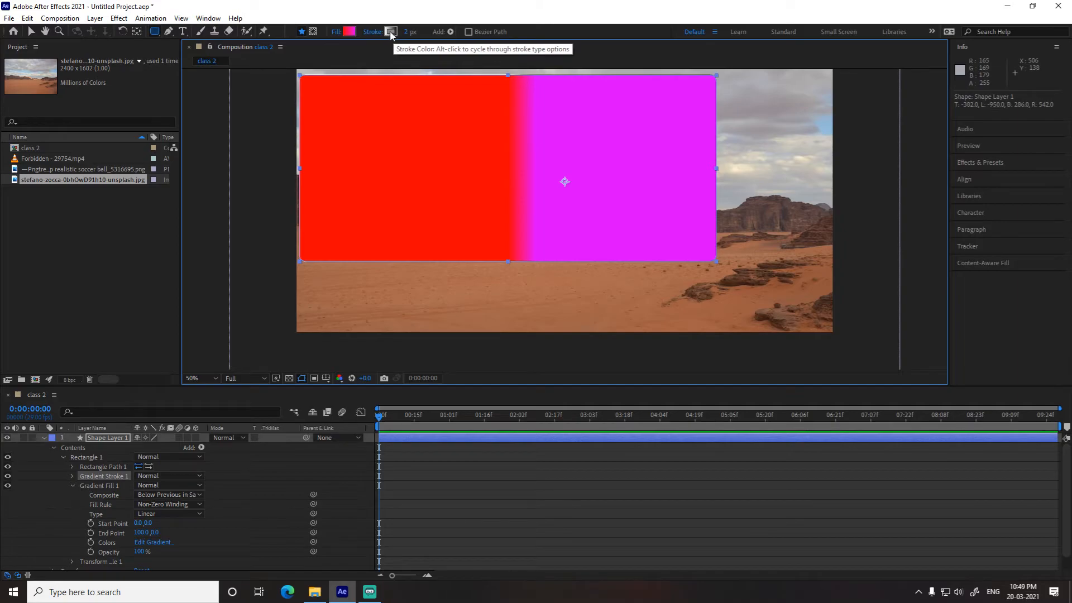
Step: Recolor the rectangle's stroke gradient with a blue 0058FA starting stop and a yellow FFF000 ending stop
left_click(391, 32)
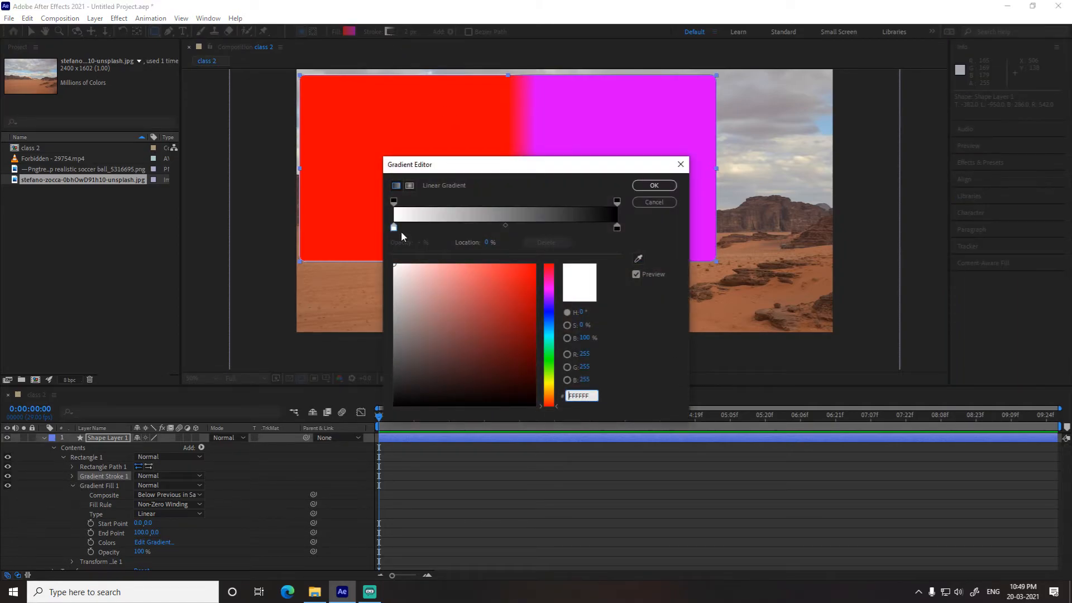
left_click_drag(549, 311, 550, 321)
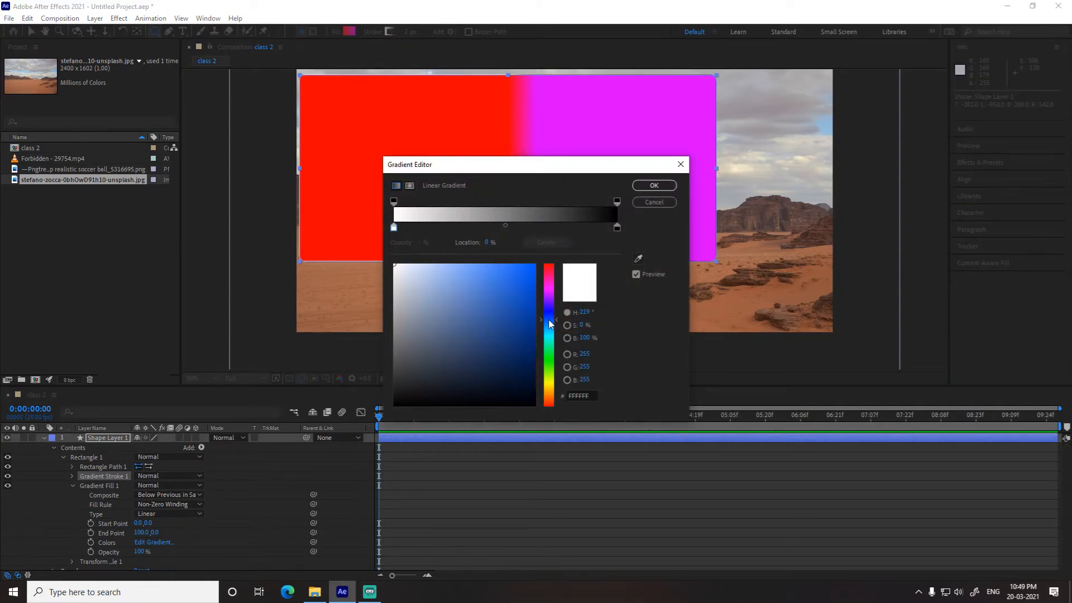
left_click(512, 272)
left_click_drag(512, 272, 534, 267)
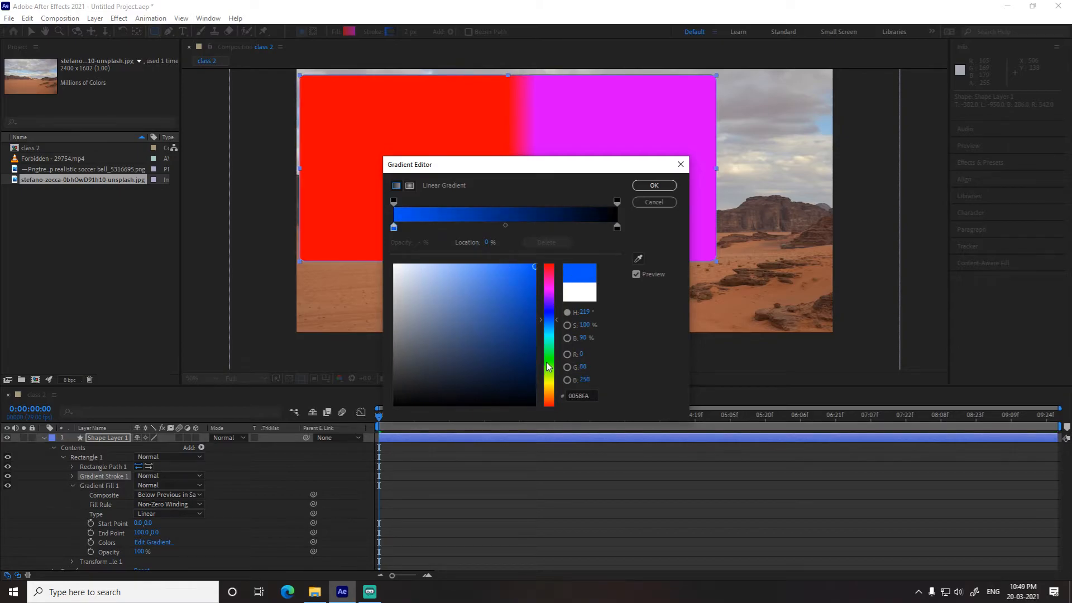
left_click(616, 229)
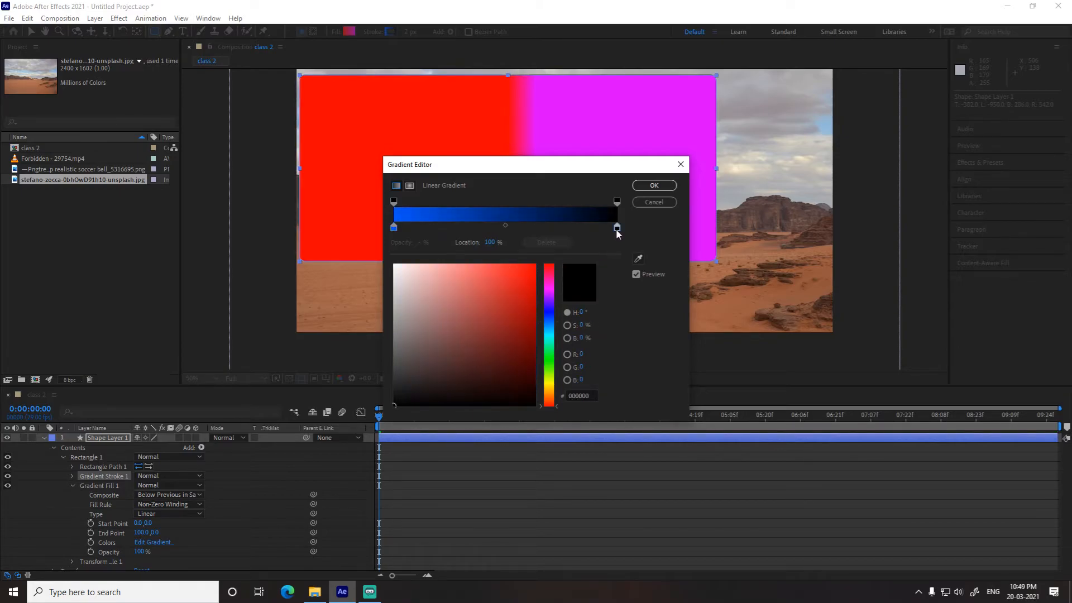
left_click(549, 384)
left_click(535, 265)
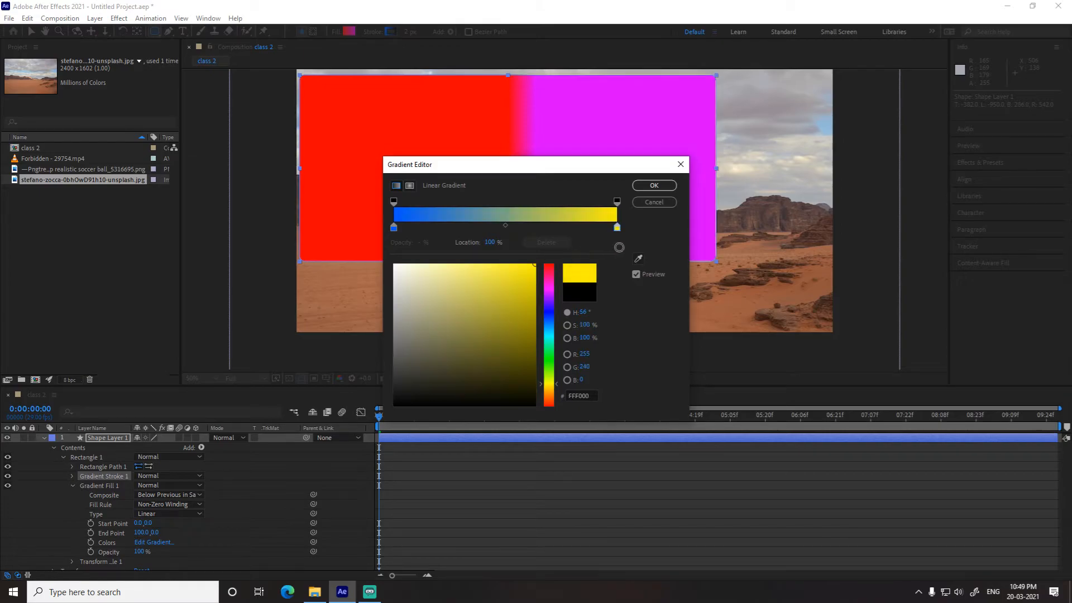
left_click(648, 203)
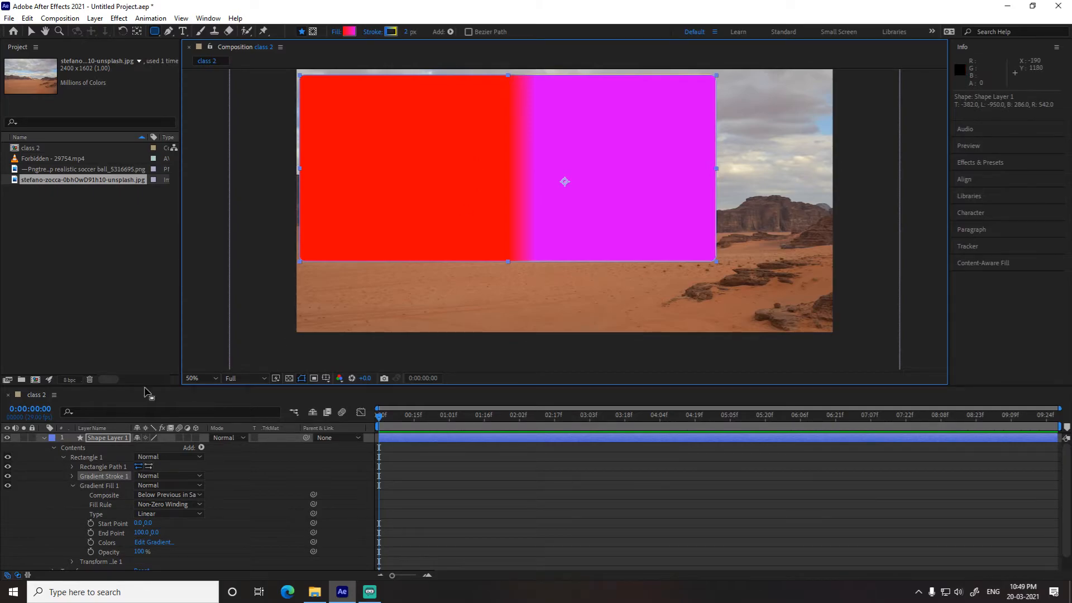
Step: Set the rectangle's stroke width to 10 px
left_click(407, 31)
type("10")
key("Return")
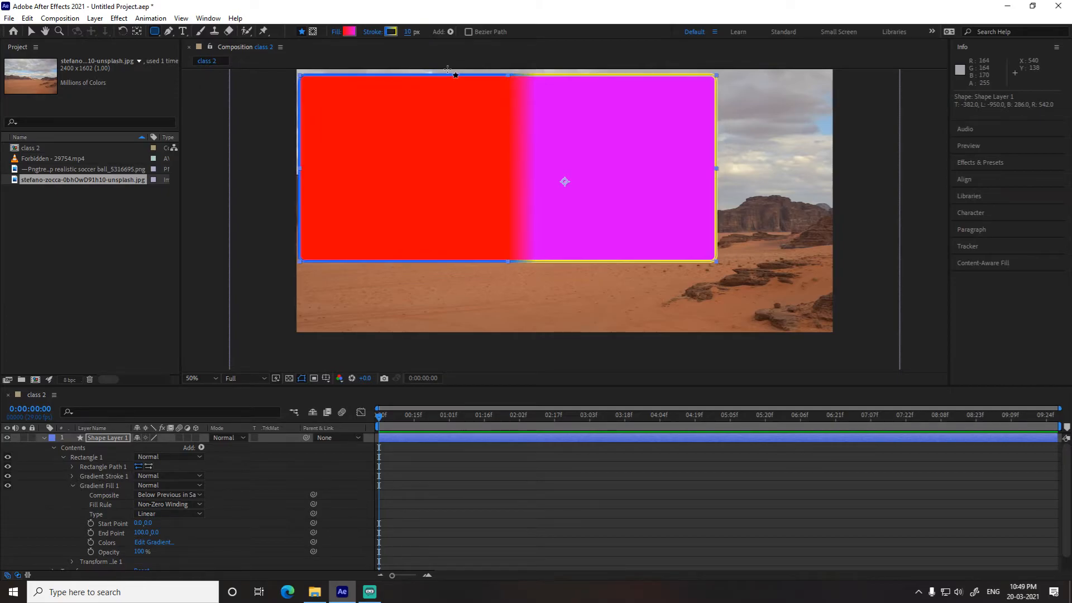
Step: Collapse Shape Layer 1's properties and delete the desert photo layer from the composition
left_click(43, 438)
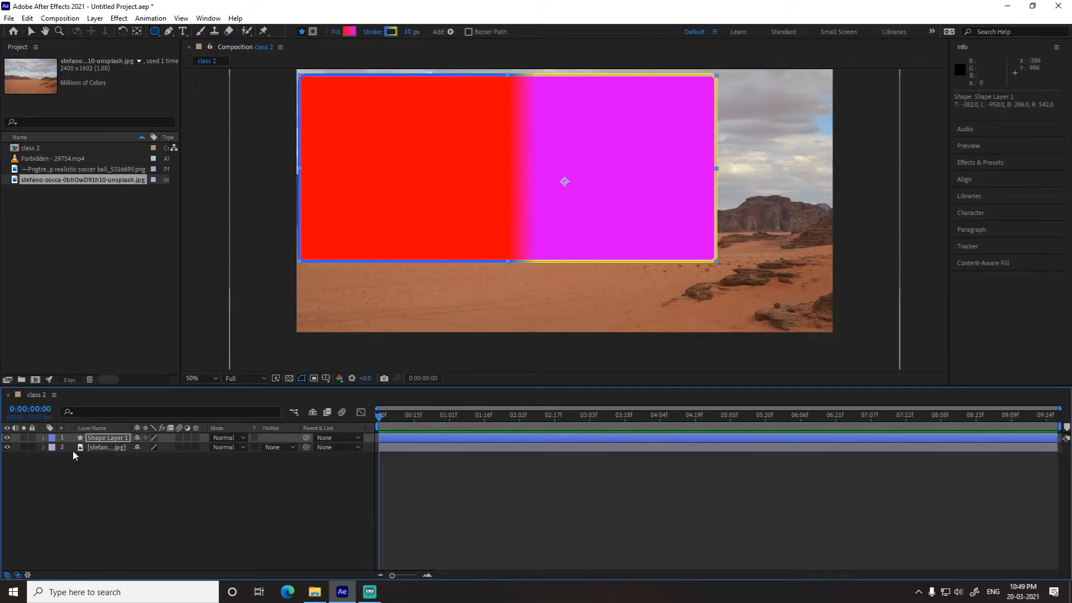
left_click(102, 447)
key("Delete")
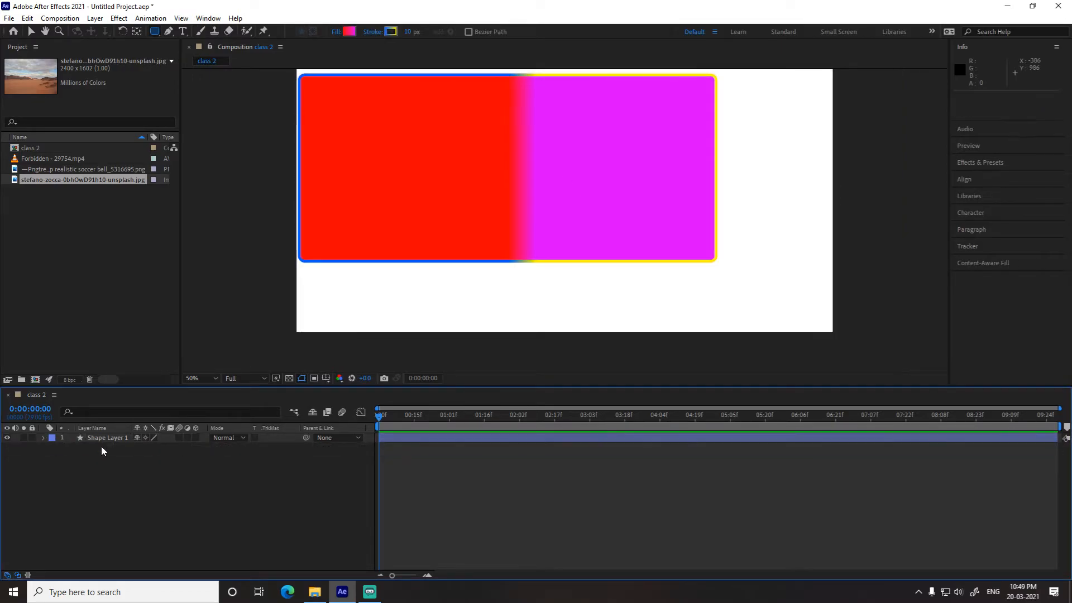
Step: Move the rectangle with the Selection tool to about position 1186, 628, nearer the middle of the composition, and deselect it
left_click(32, 32)
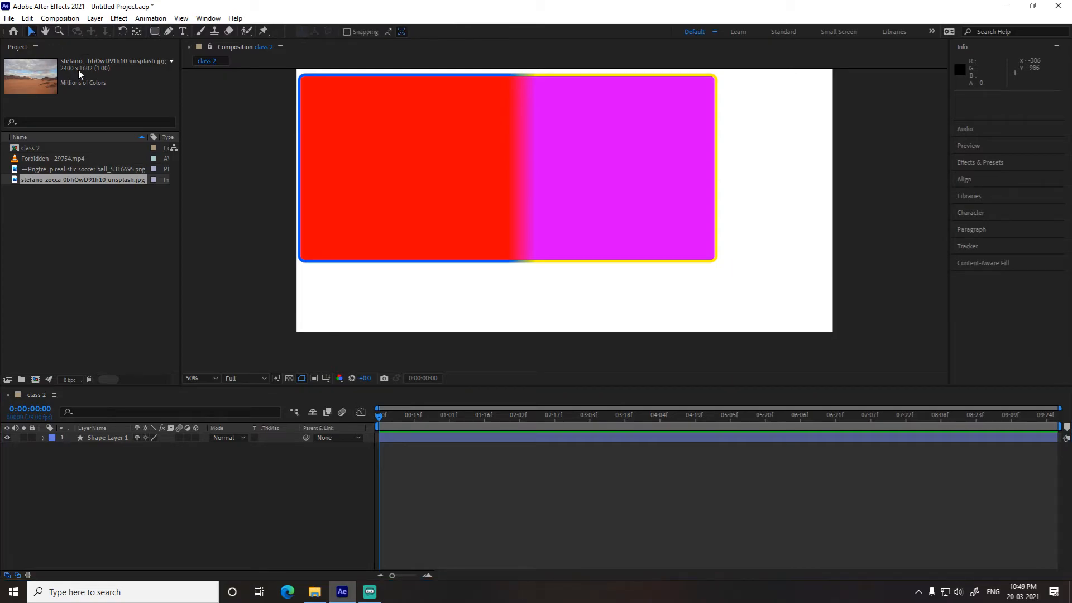
left_click_drag(446, 186, 514, 212)
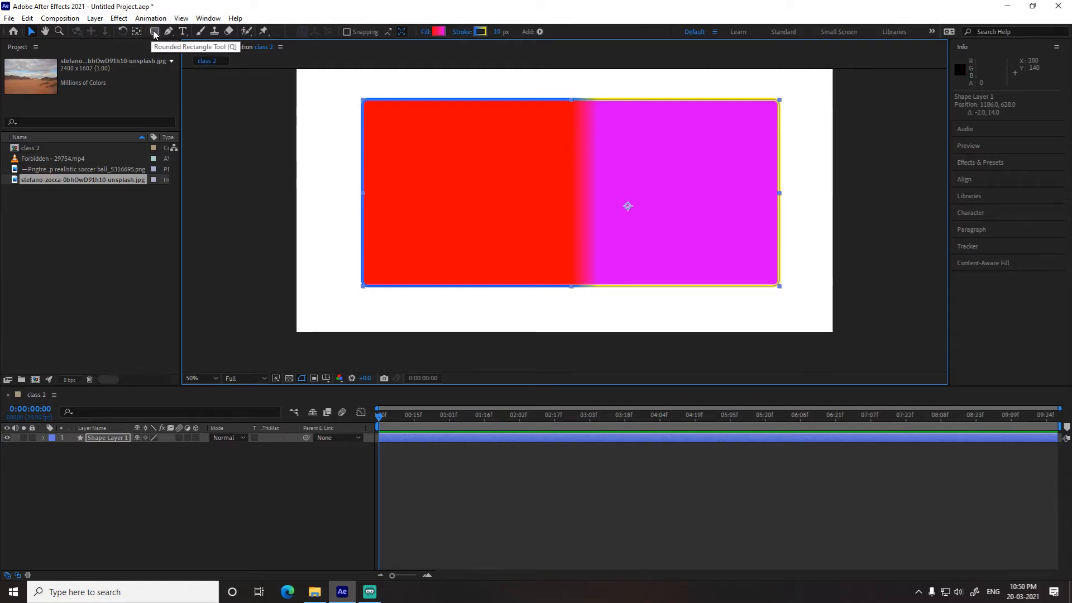
left_click(102, 438)
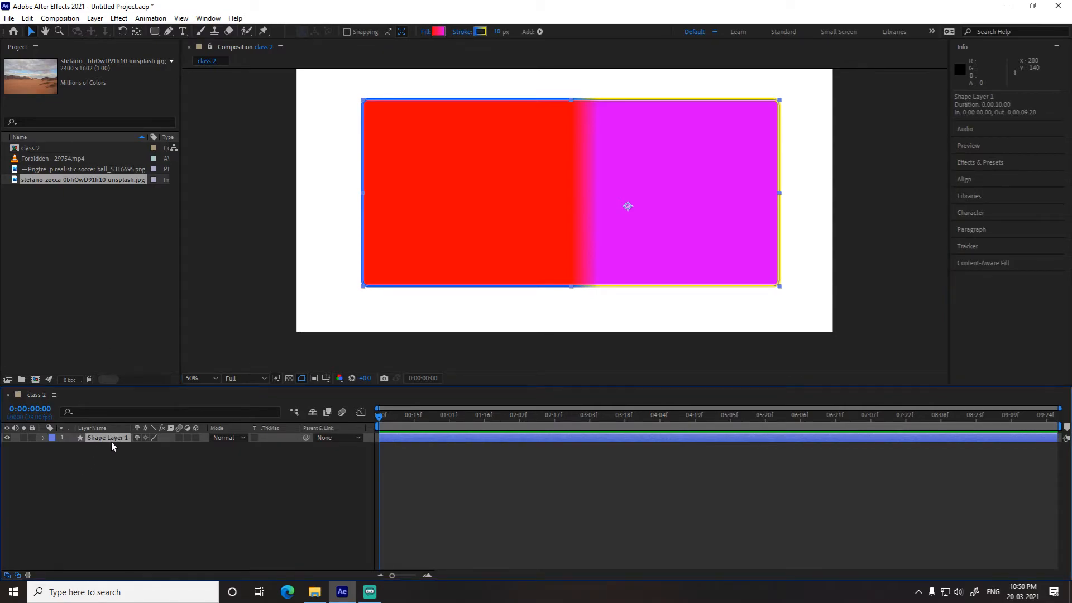
left_click(81, 491)
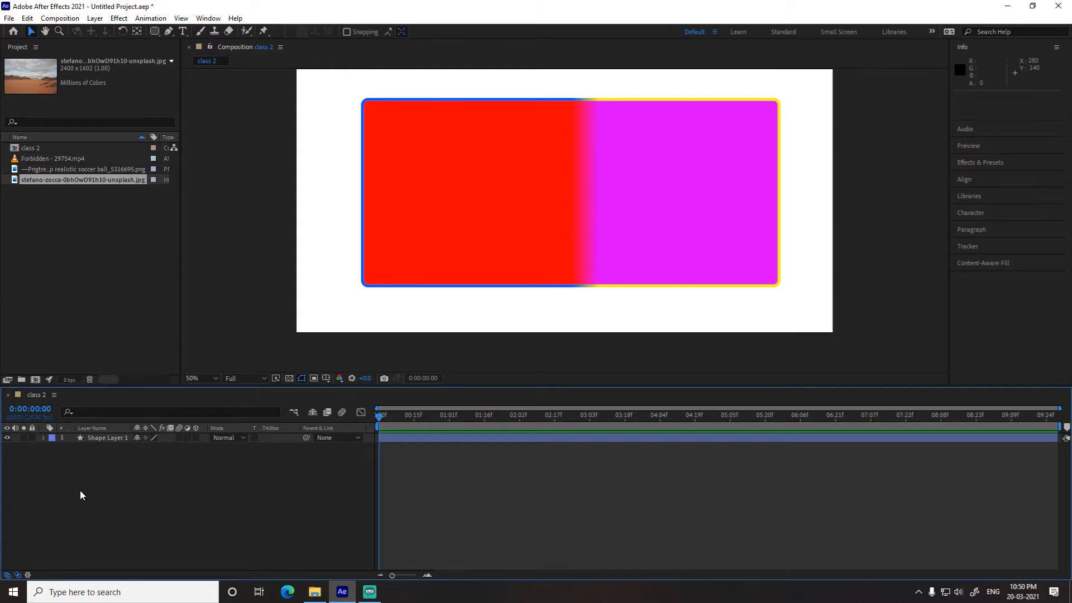
Step: Examine Shape Layer 1's Contents and Transform property groups, leaving Contents collapsed and Transform expanded
left_click(96, 438)
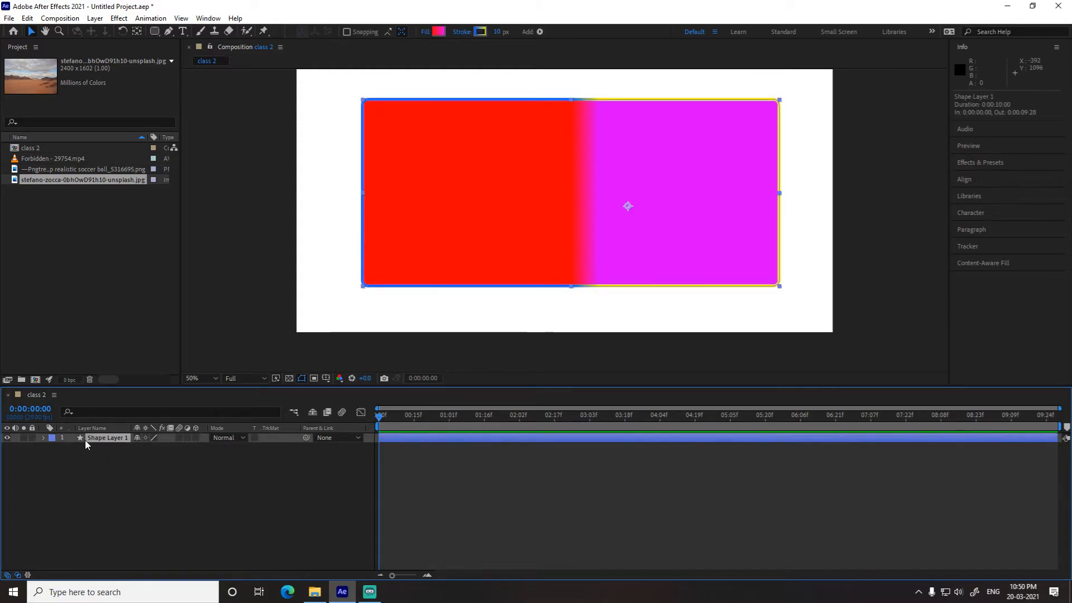
left_click(43, 438)
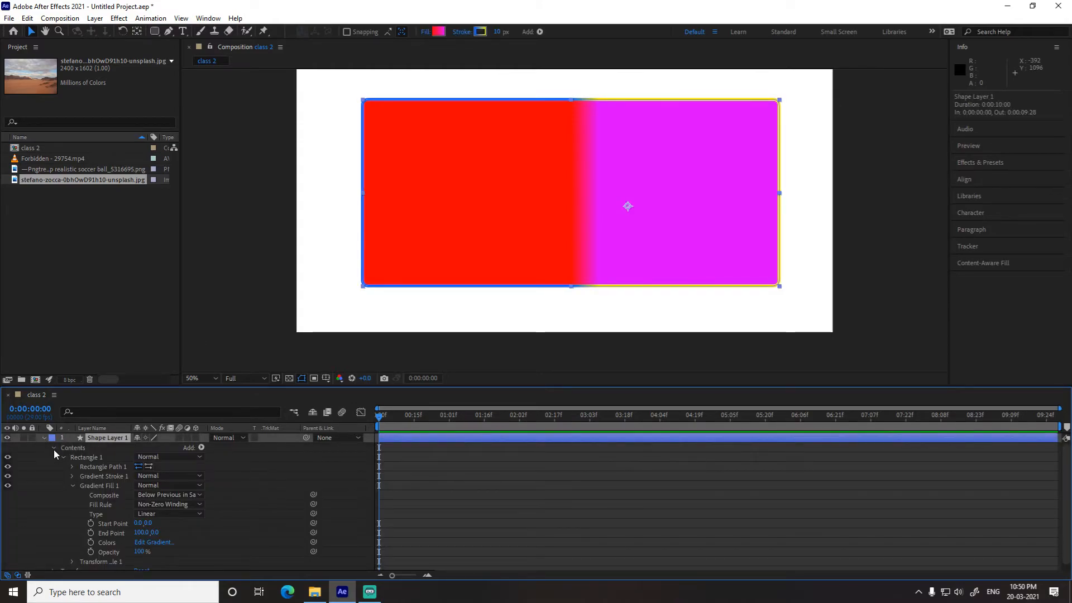
left_click(54, 448)
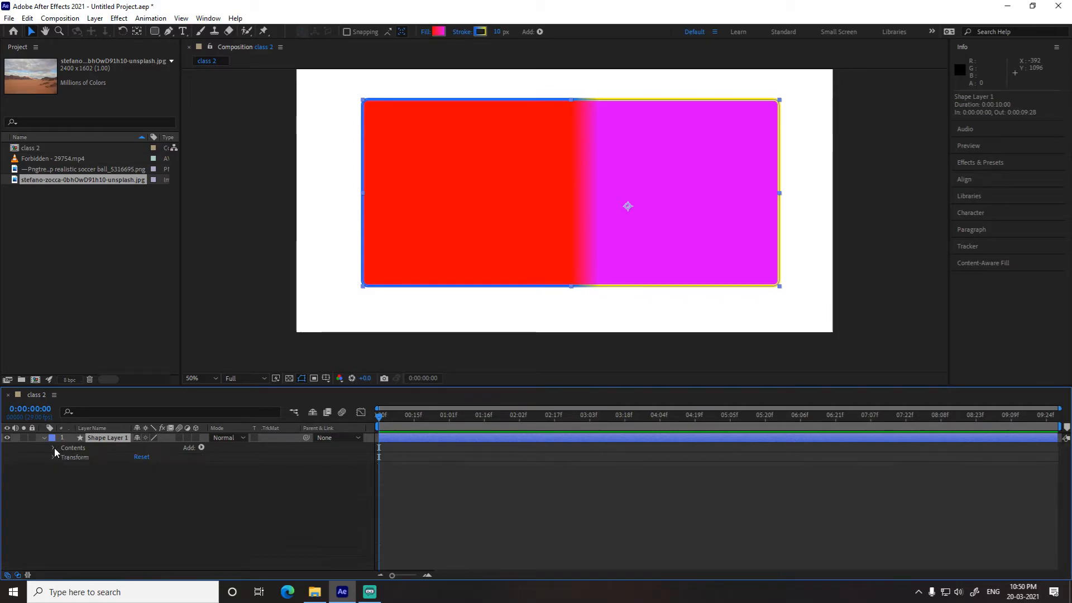
left_click(54, 447)
left_click(54, 448)
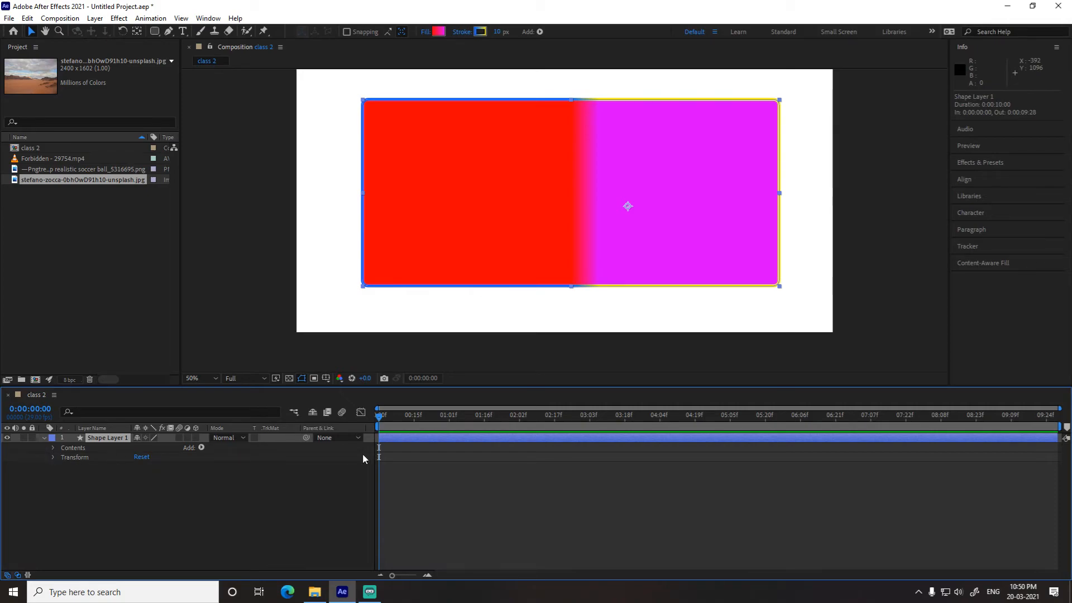
left_click(53, 447)
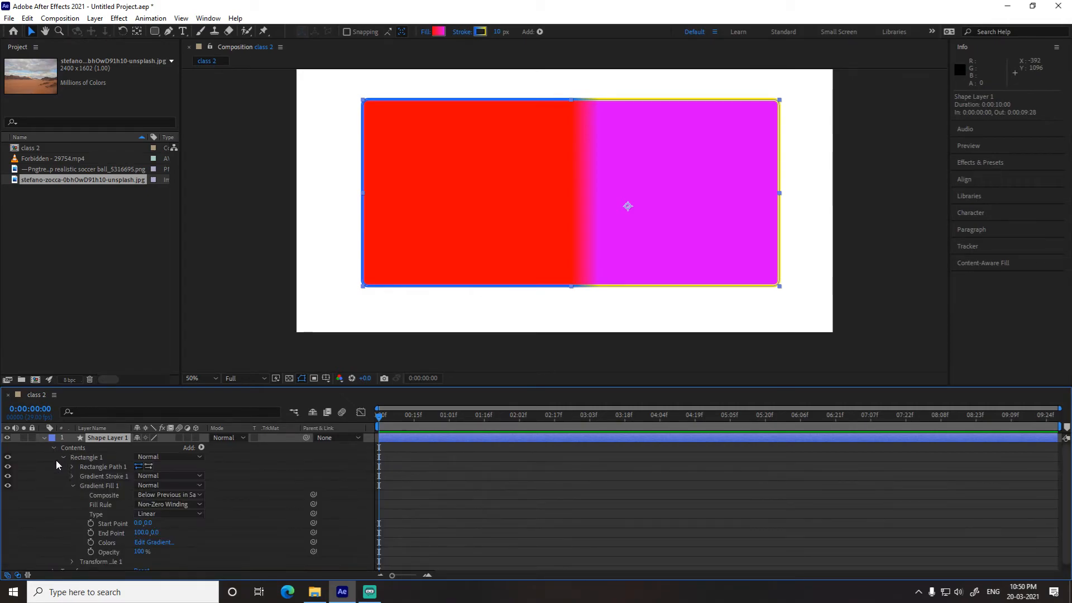
left_click(53, 448)
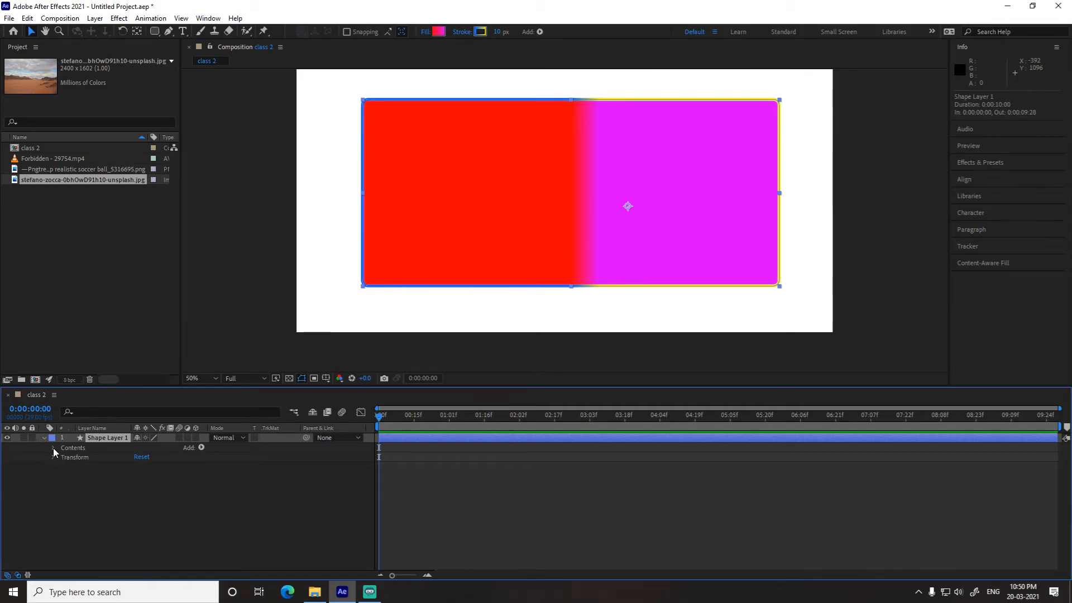
left_click(53, 480)
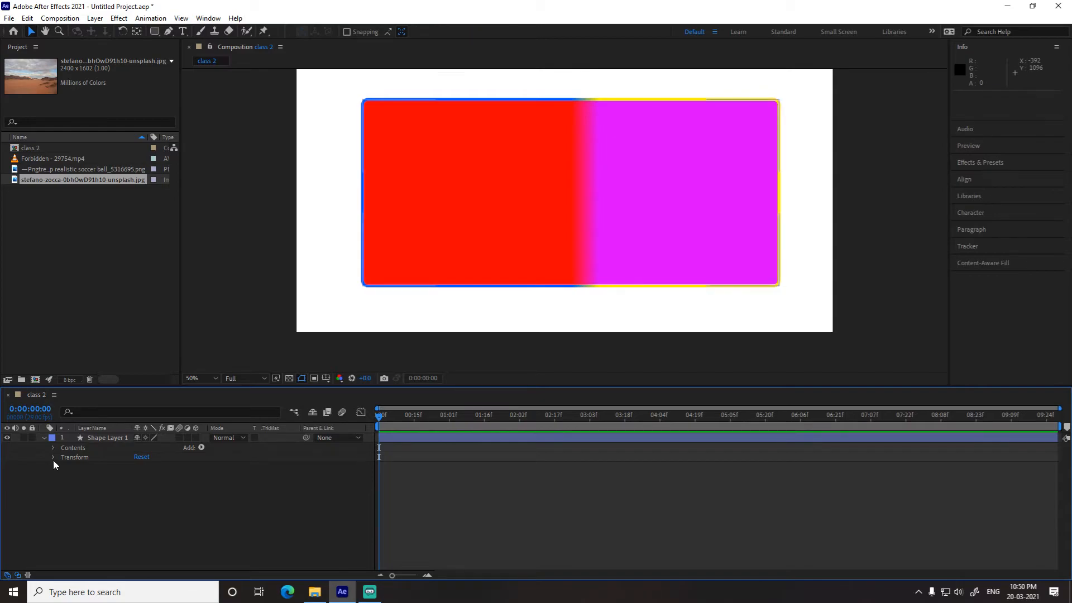
left_click(52, 456)
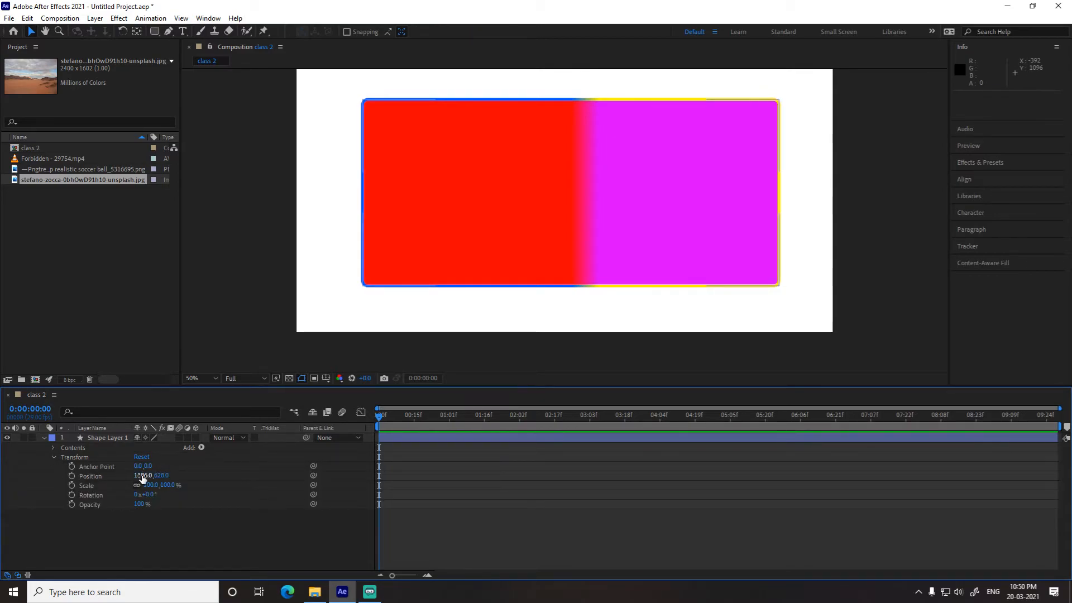
Step: Try shifting the shape layer's anchor point horizontally and vertically, and set it back to 0, 0
left_click_drag(142, 466, 263, 469)
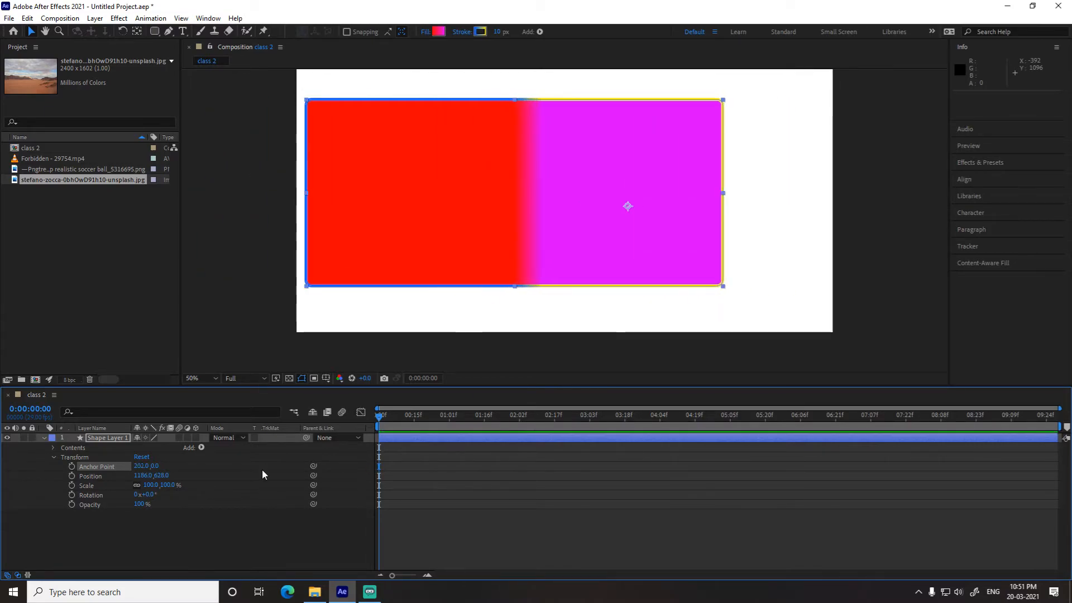
left_click_drag(155, 465, 190, 473)
left_click(144, 466)
type("0")
key("Tab")
type("0")
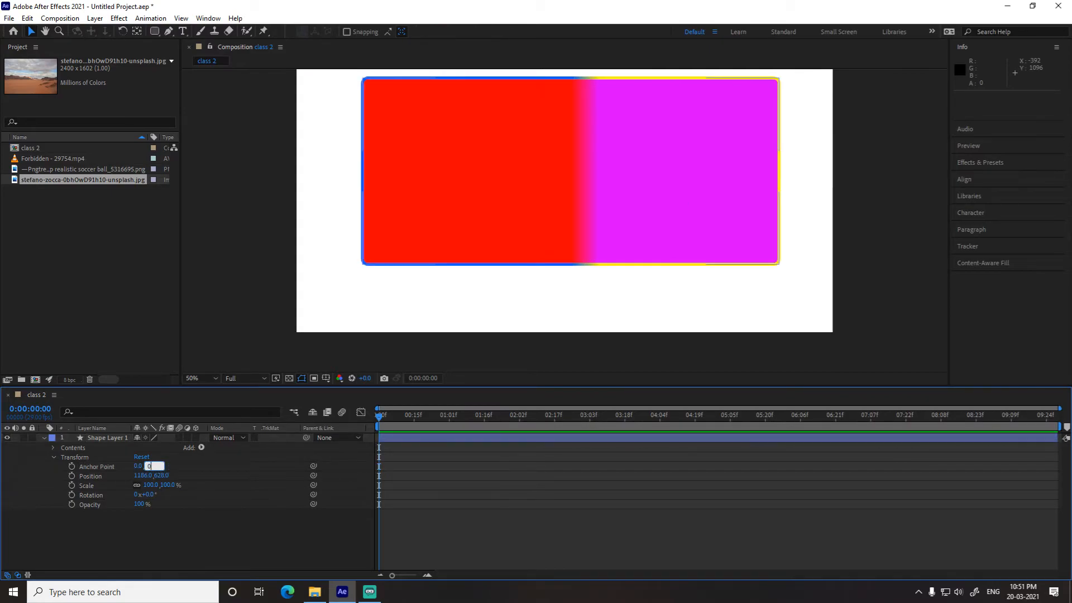
key("Return")
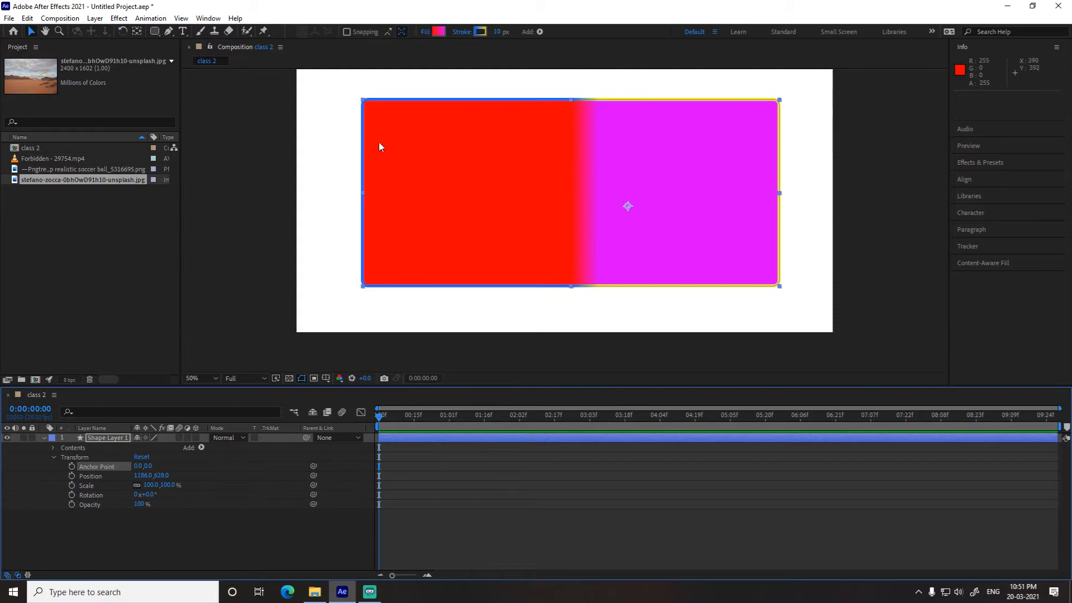
Step: Move the rectangle partly off the composition's left edge and back inside to about position 1112, 700
left_click_drag(674, 197, 349, 203)
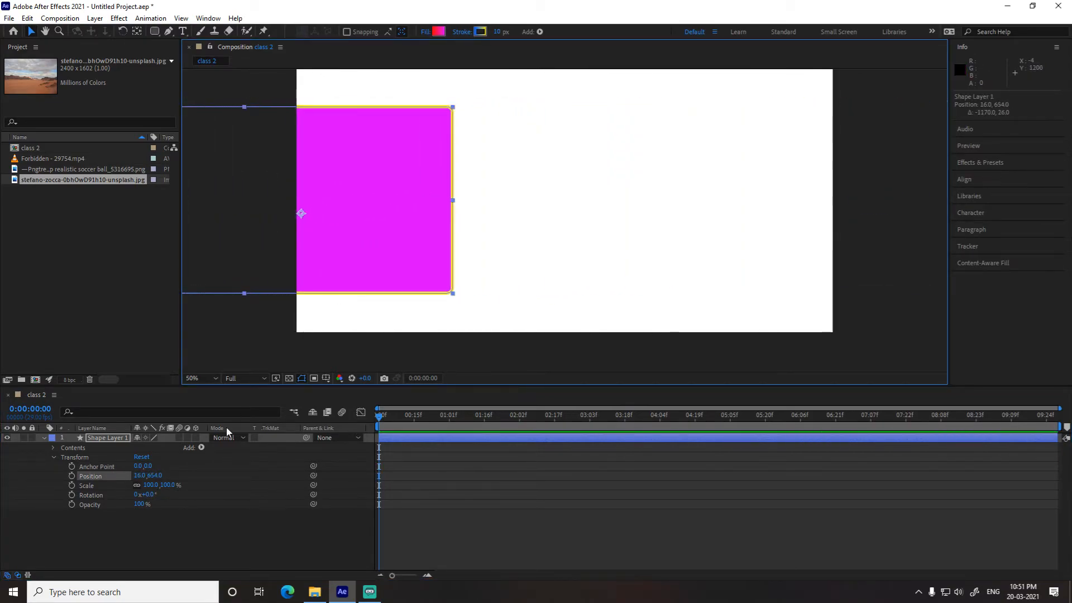
left_click_drag(283, 238, 591, 236)
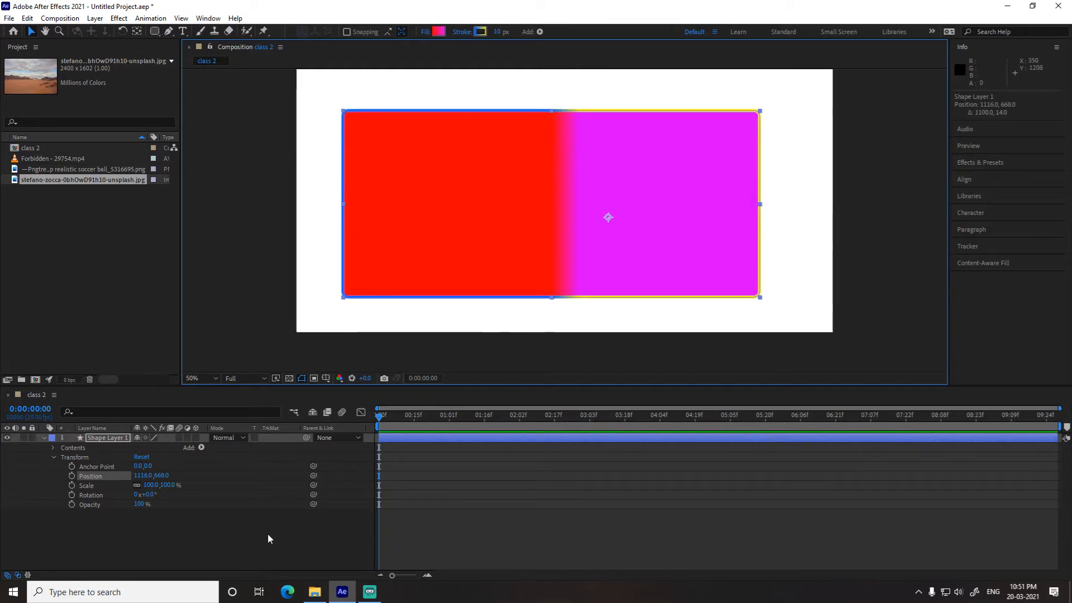
mouse_move(461, 213)
left_mouse_down()
mouse_move(461, 200)
mouse_move(461, 223)
left_mouse_up()
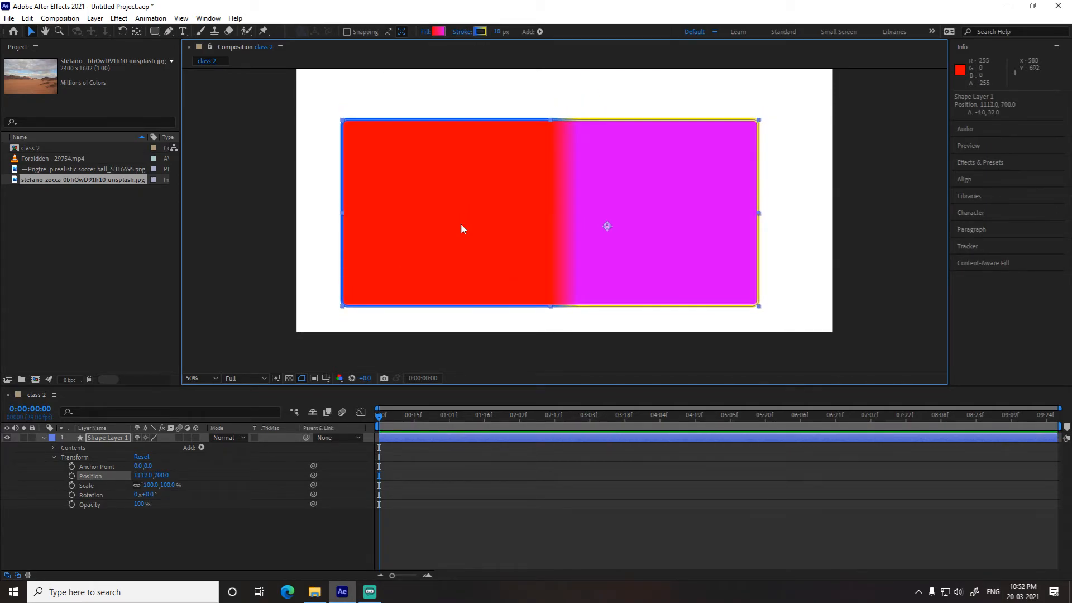
Step: Deselect and collapse Shape Layer 1, and expand its Transform properties again
left_click(182, 527)
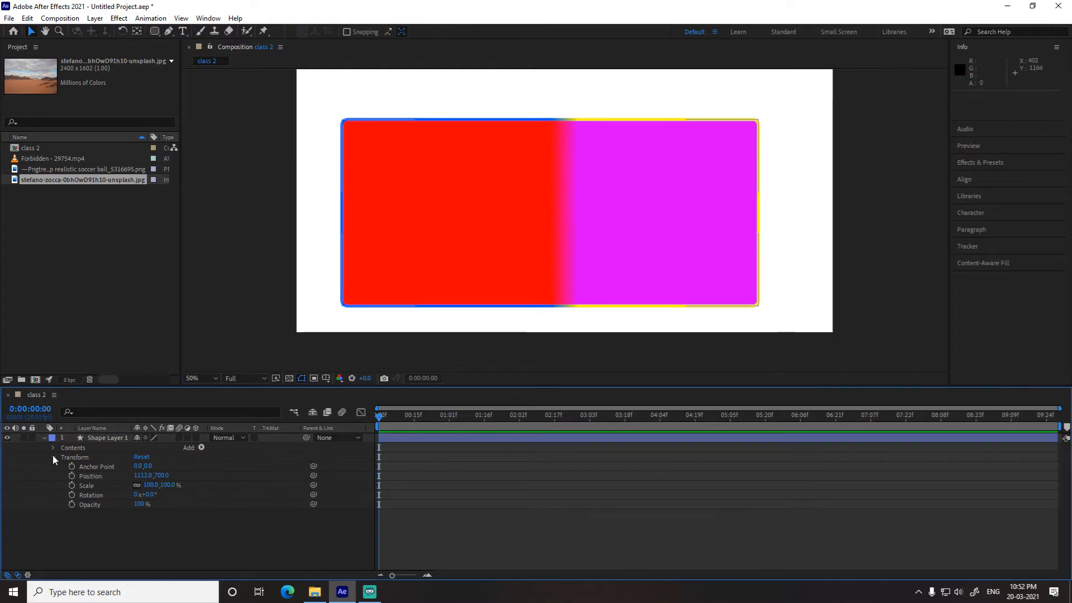
left_click(53, 456)
left_click(43, 437)
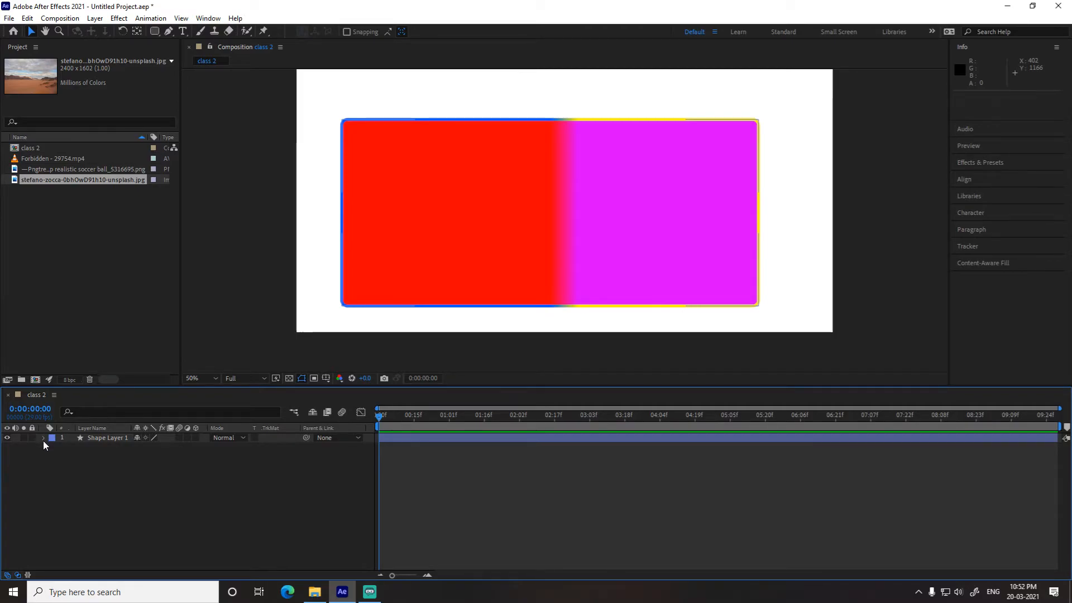
left_click(43, 439)
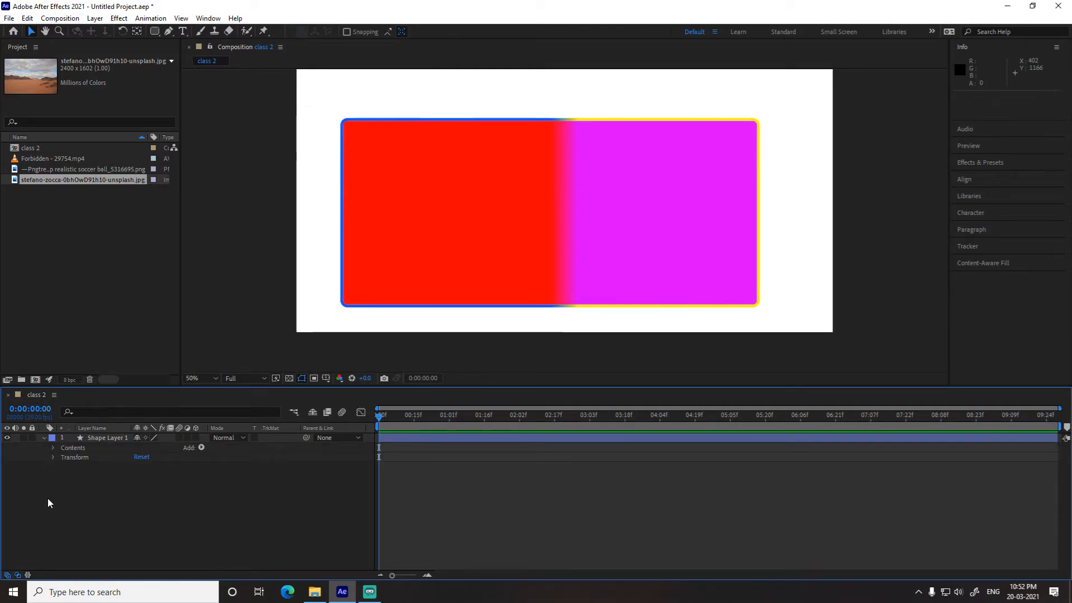
left_click(53, 458)
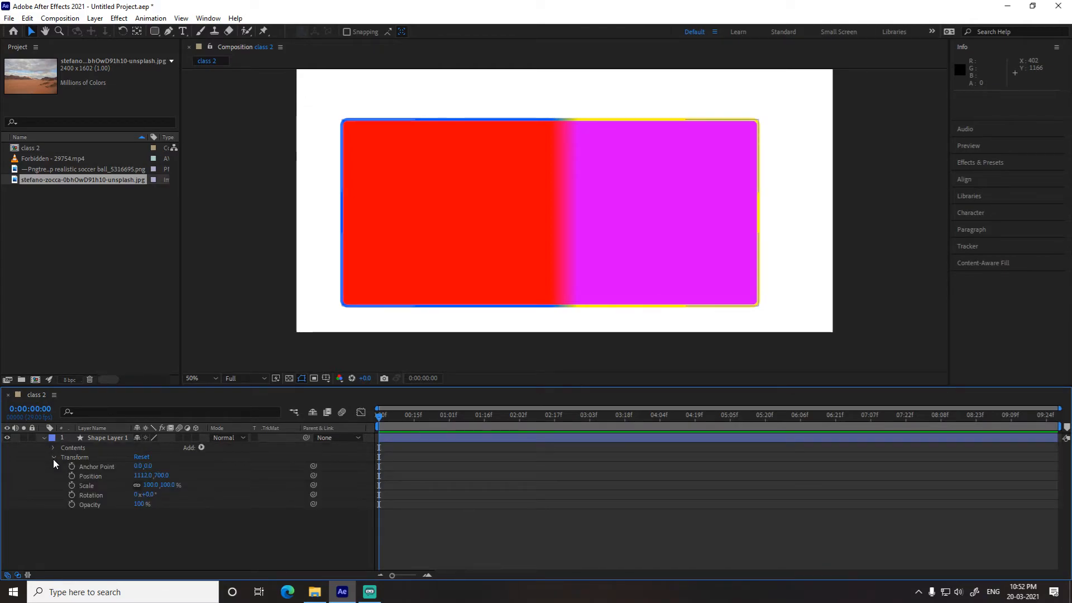
Step: Try different horizontal position values for the shape layer, and set its X position to 1000
left_click_drag(143, 475, 2, 482)
left_click_drag(139, 476, 10, 469)
left_click_drag(144, 475, 243, 479)
left_click(139, 475)
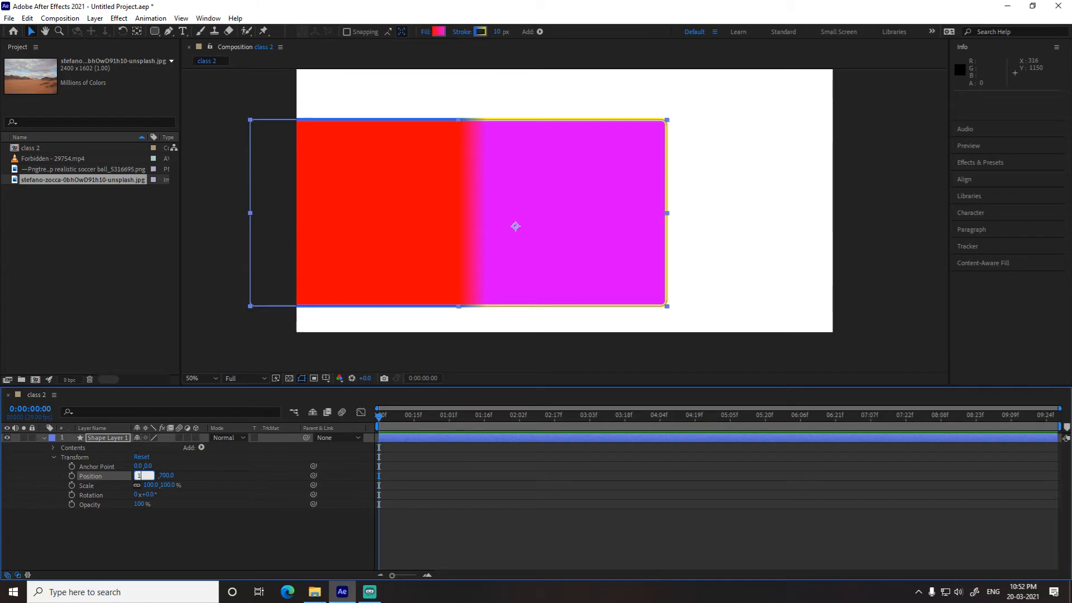
type("1000")
key("Return")
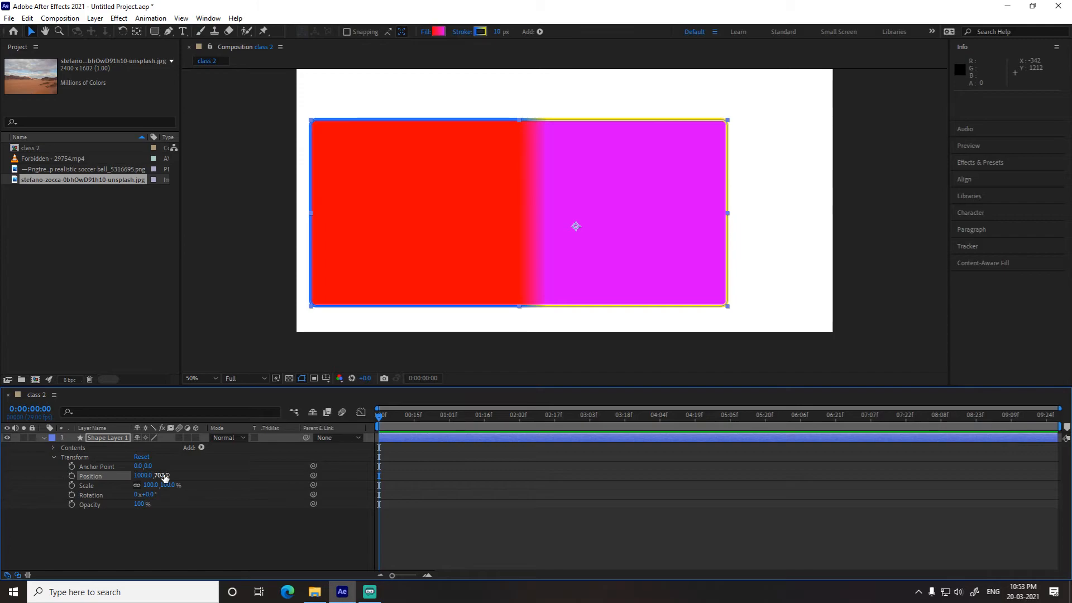
Step: Try different vertical positions for the shape layer, including 350, and set its Y position to 700
left_click_drag(164, 475, 146, 491)
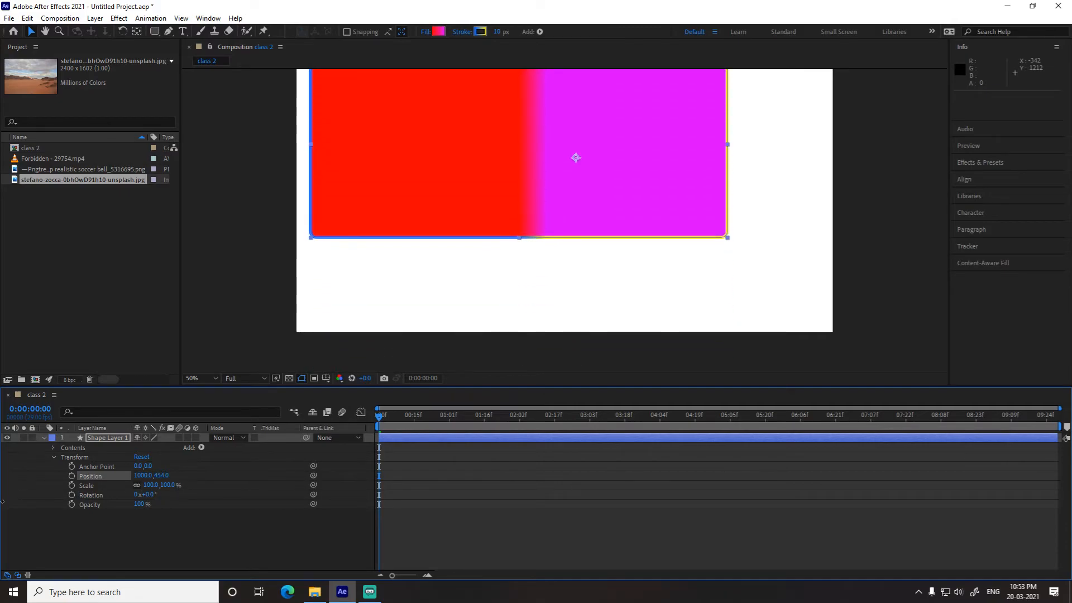
left_click_drag(169, 478, 158, 479)
left_click(160, 476)
type("350")
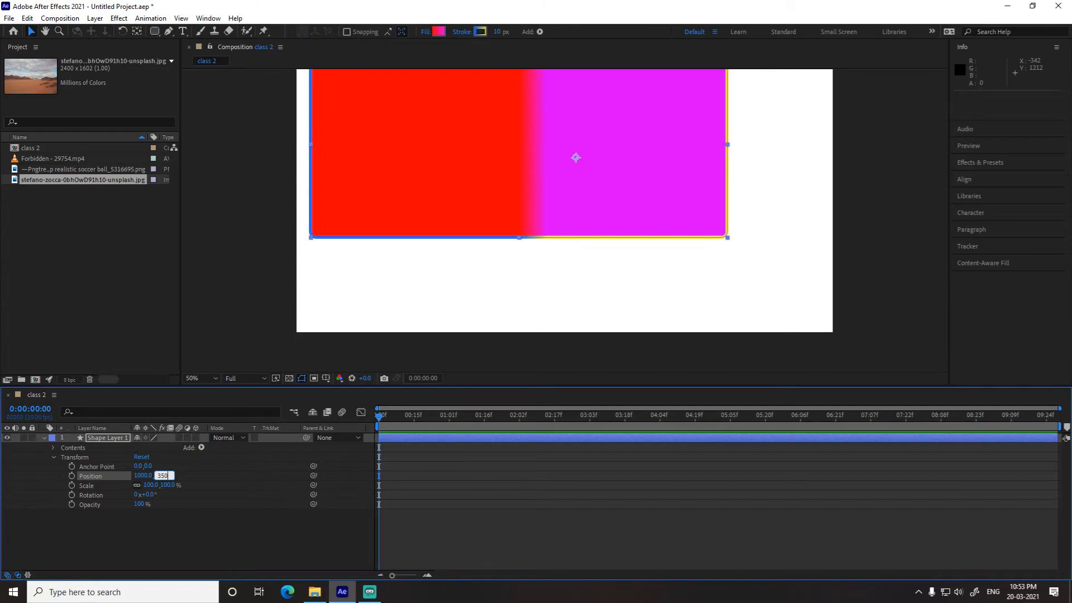
key("Return")
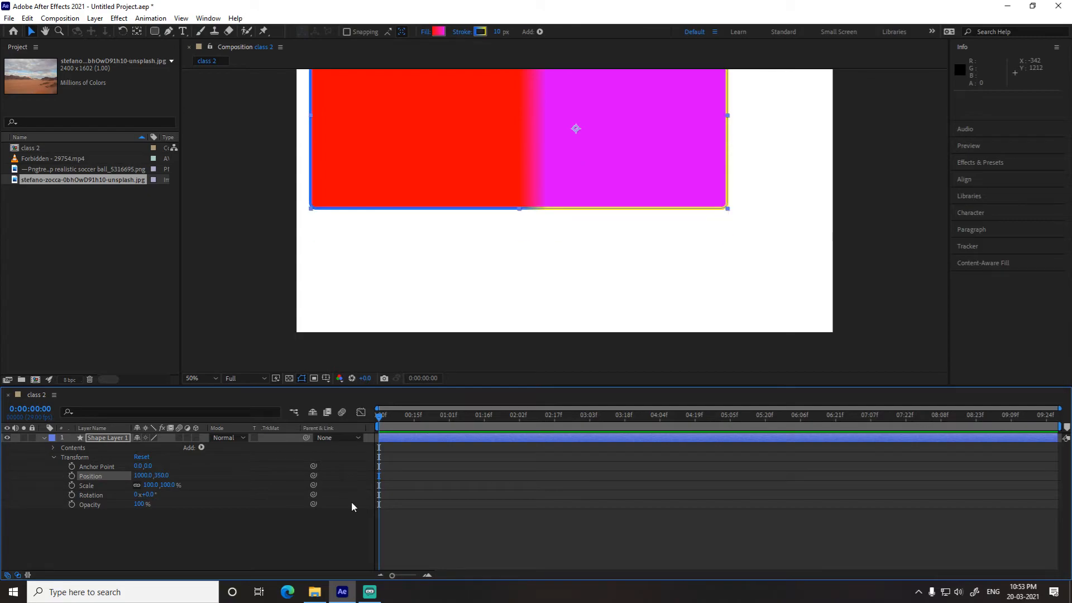
left_click(161, 476)
type("700")
key("Return")
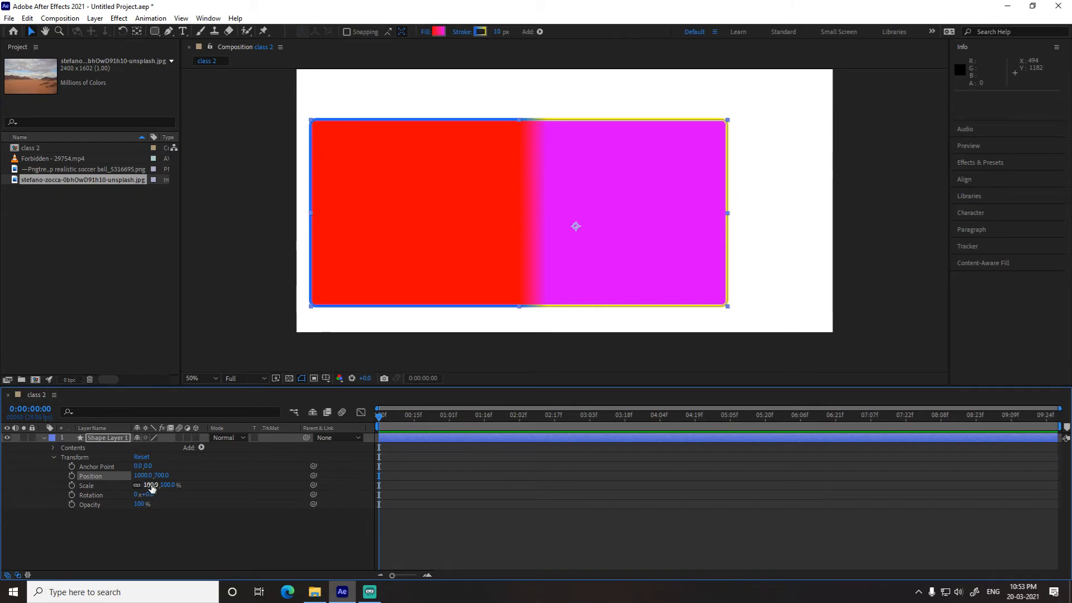
Step: Scale the shape layer proportionally to 51%, then unlink its proportions and reduce only its width to 26%
mouse_move(152, 487)
left_mouse_down()
mouse_move(100, 485)
mouse_move(161, 490)
mouse_move(120, 491)
mouse_move(132, 494)
left_mouse_up()
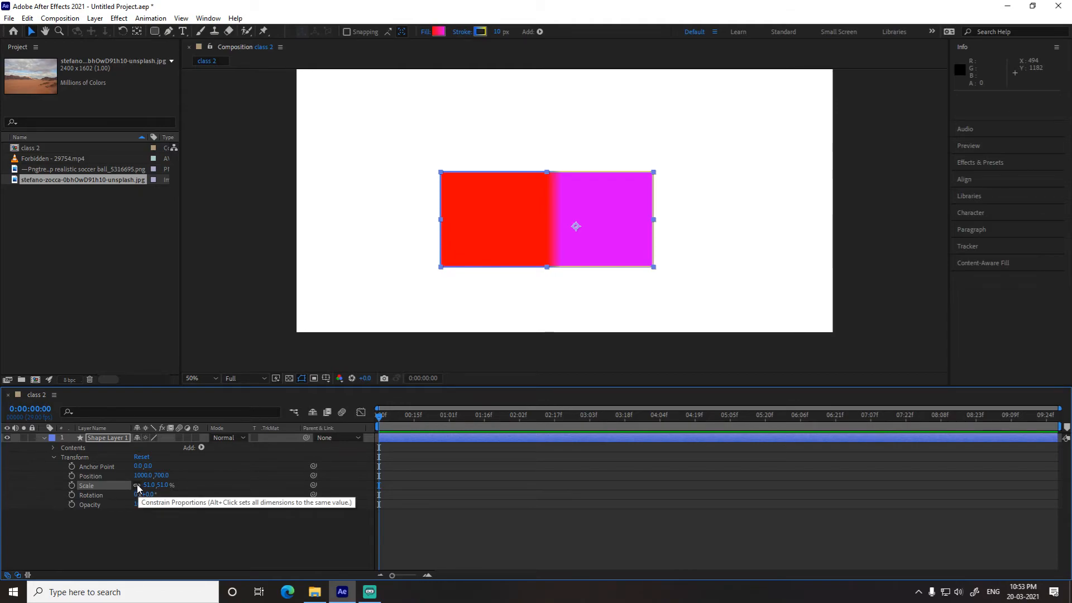
left_click(136, 485)
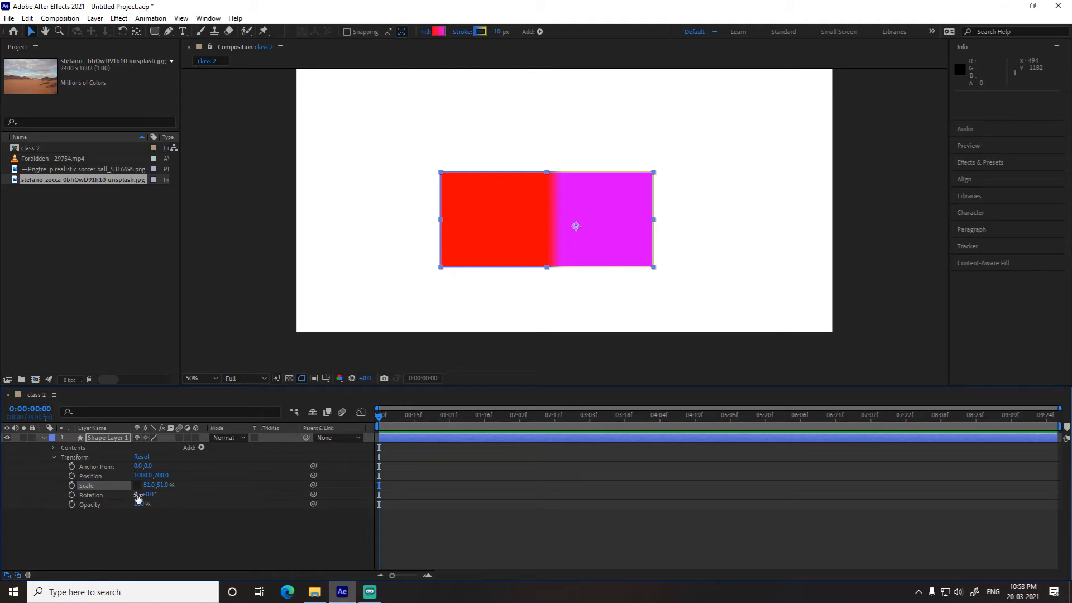
mouse_move(148, 485)
left_mouse_down()
mouse_move(136, 485)
mouse_move(184, 485)
mouse_move(126, 488)
mouse_move(196, 491)
mouse_move(163, 496)
left_mouse_up()
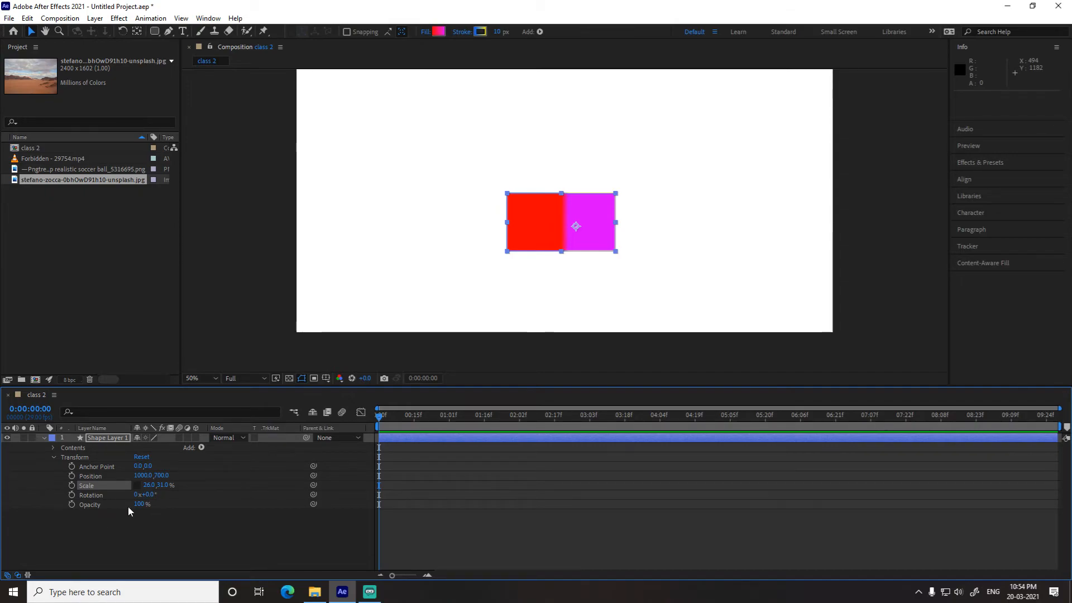
Step: Restore the shape layer's scale to 100% in both width and height, with its proportions constrained
left_click(150, 485)
type("100")
key("Return")
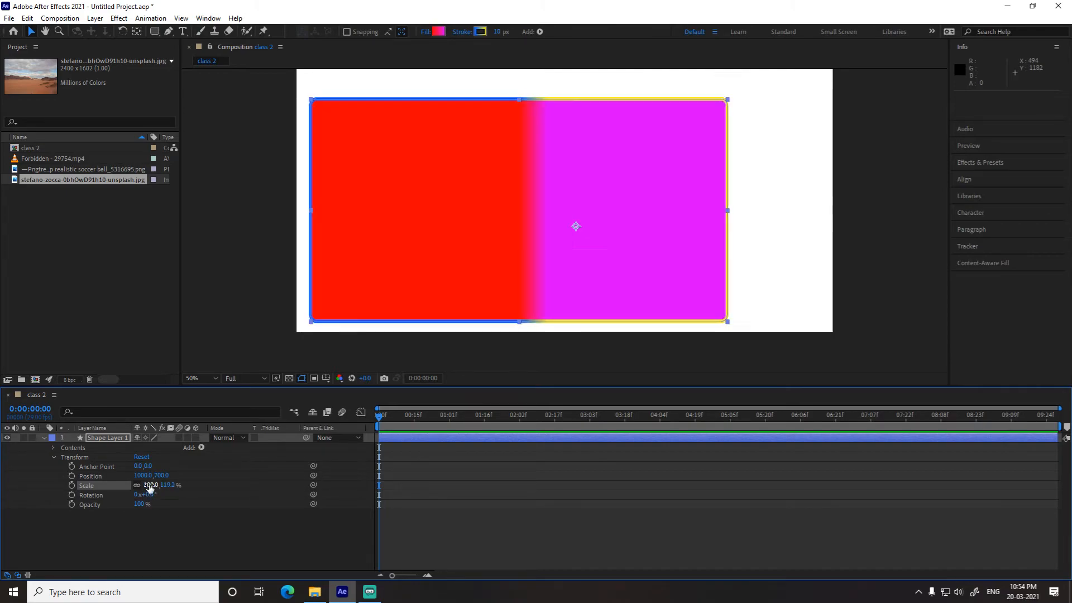
left_click(169, 484)
type("100")
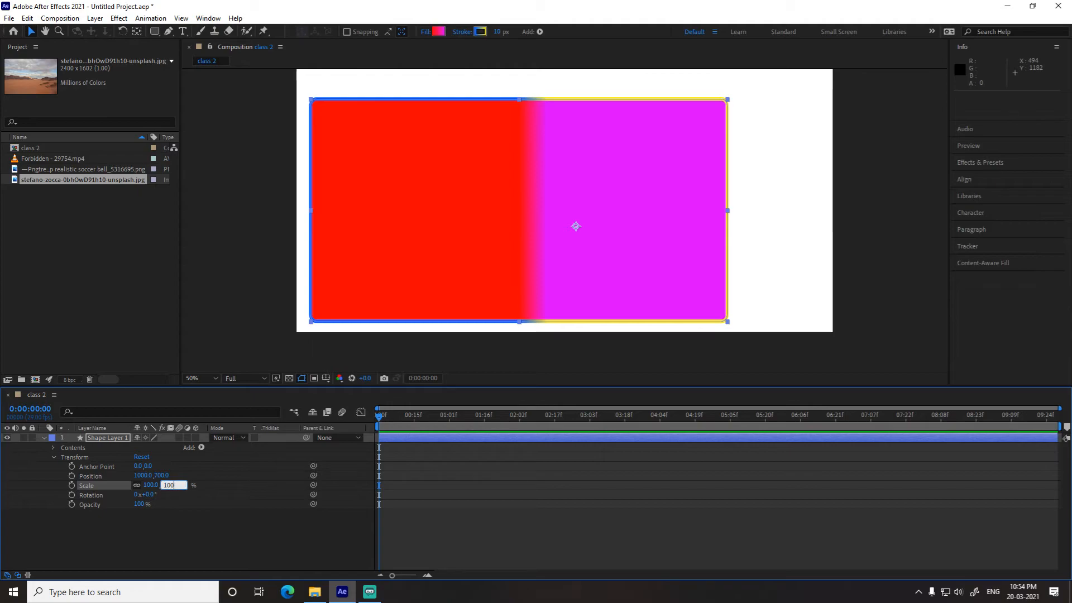
key("Return")
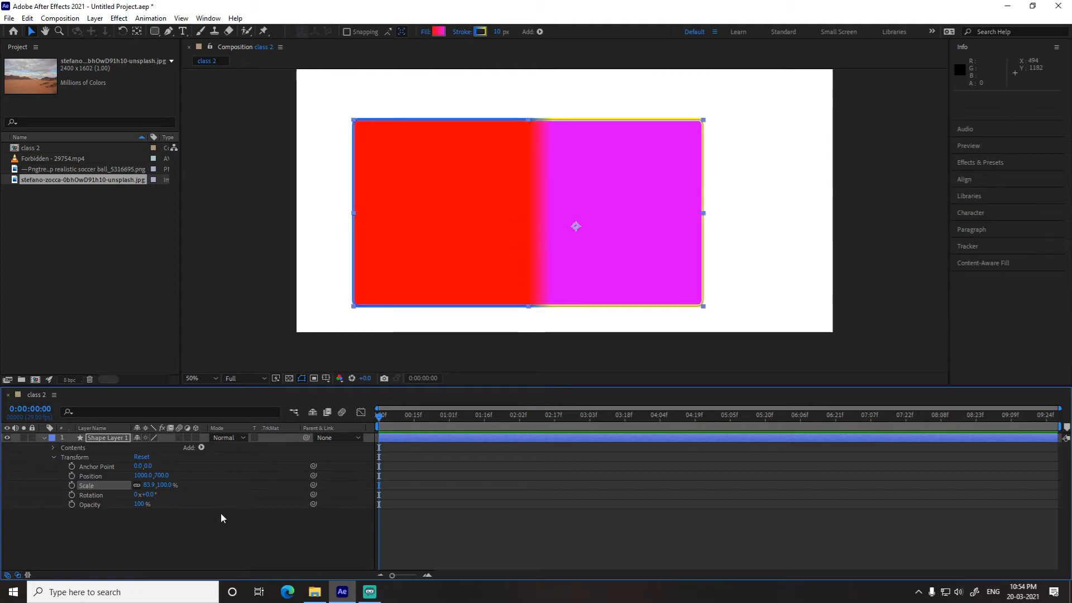
left_click(137, 485)
left_click(150, 484)
type("100")
key("Return")
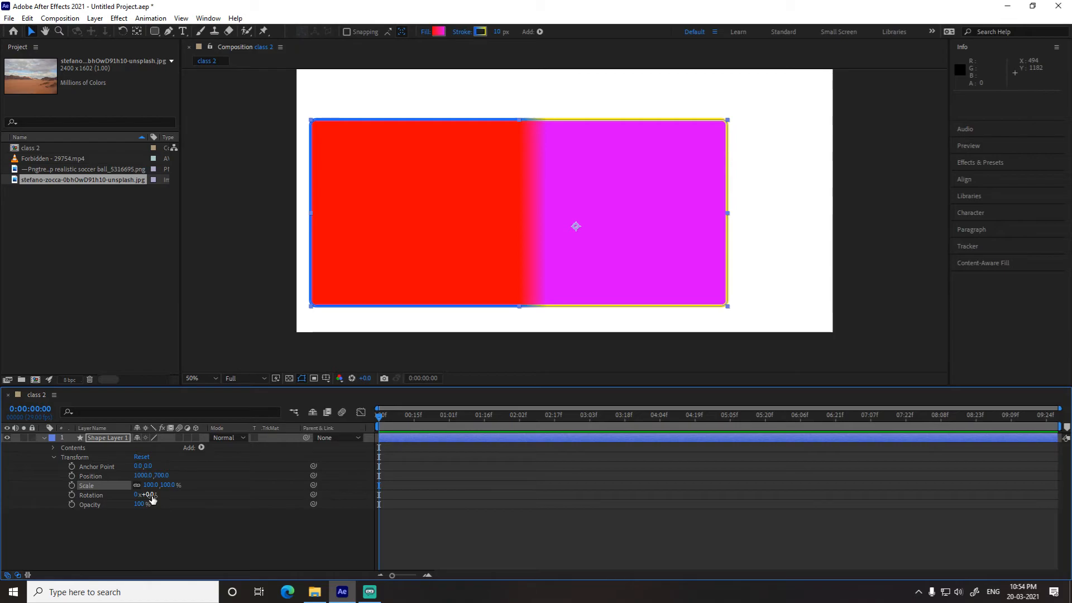
Step: Rotate the shape layer to 60° and undo it, and lower its opacity to 20% and bring it back to 100%
left_click_drag(152, 499, 177, 488)
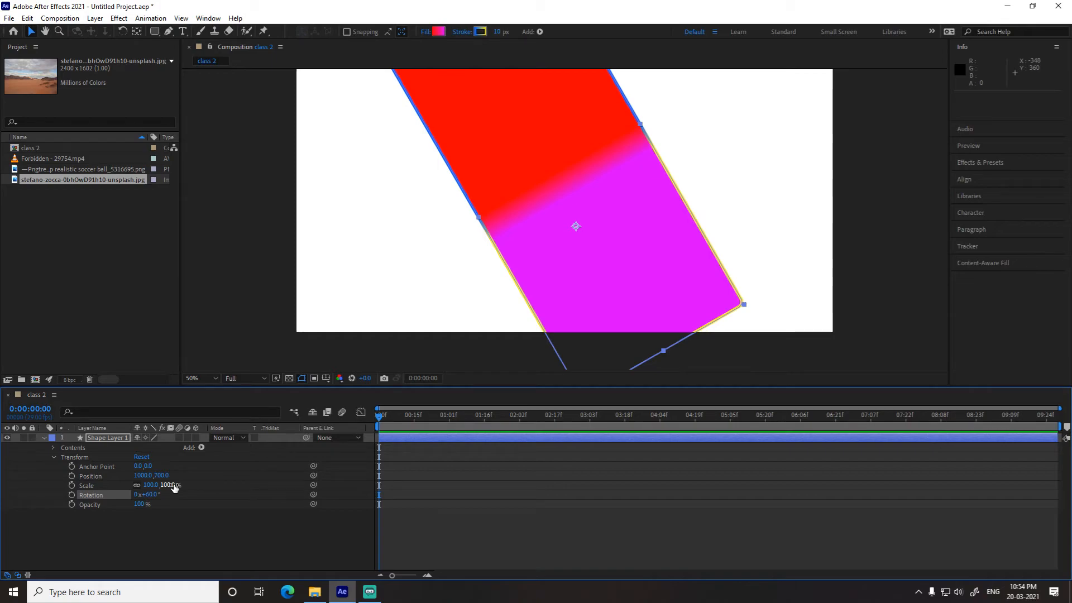
key("ctrl+z")
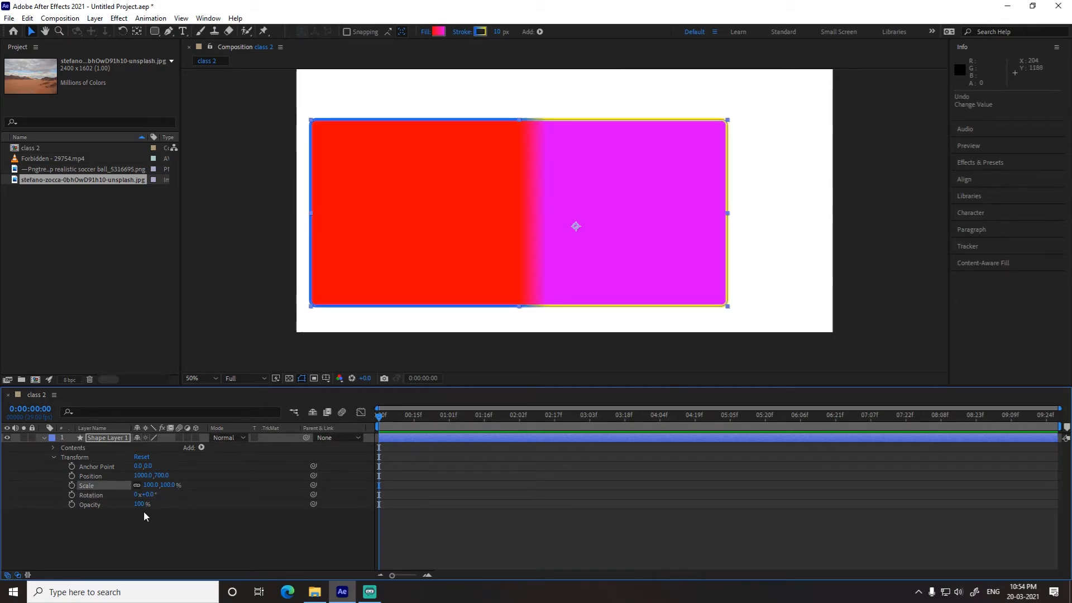
mouse_move(142, 507)
left_mouse_down()
mouse_move(112, 511)
mouse_move(190, 509)
mouse_move(125, 509)
mouse_move(139, 508)
left_mouse_up()
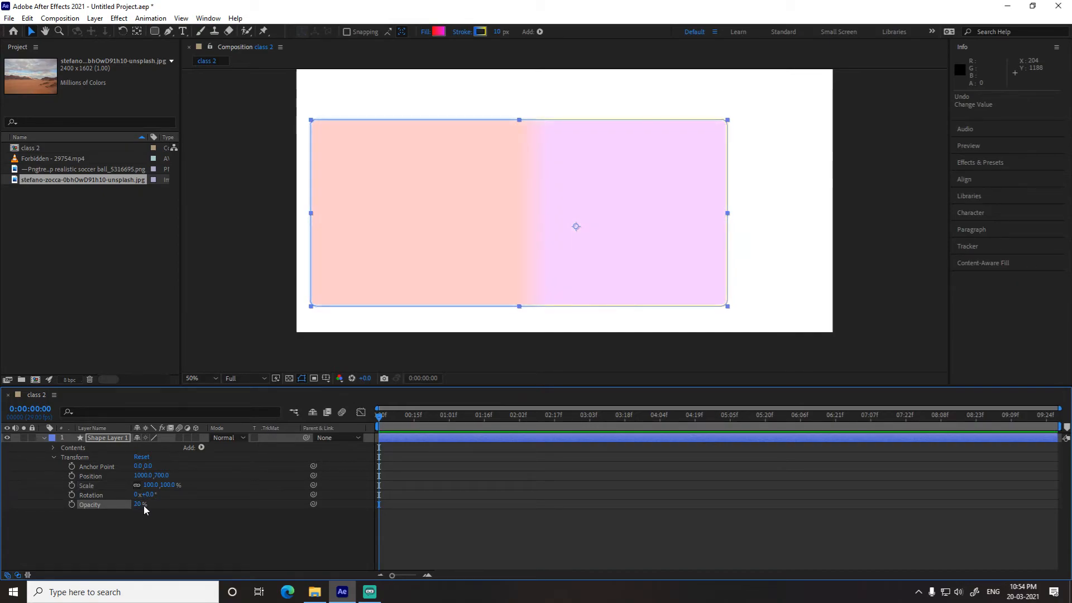
left_click_drag(143, 505, 217, 531)
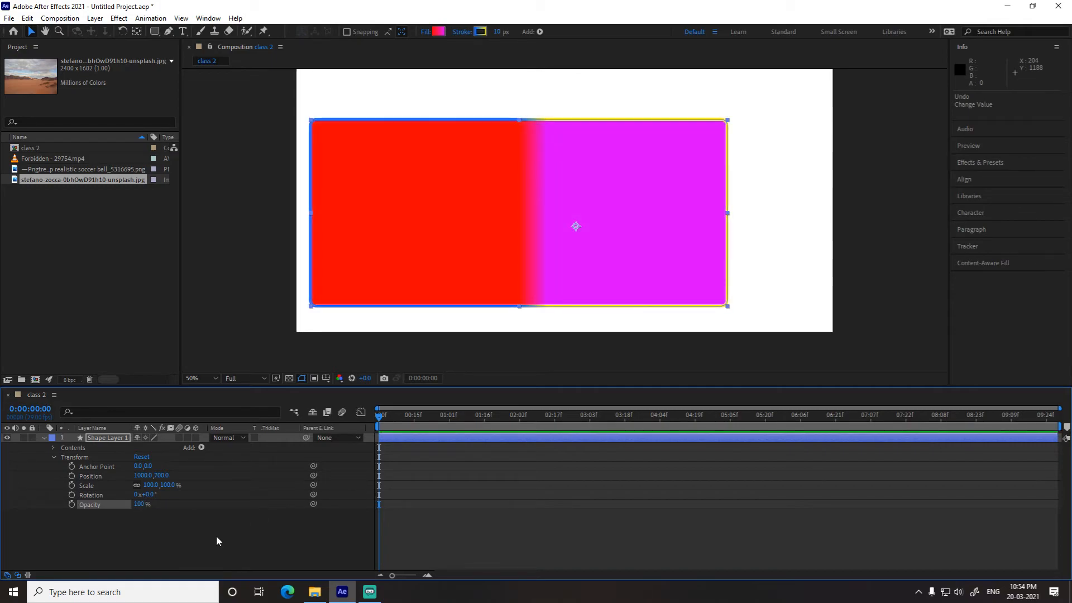
Step: Hide and collapse Shape Layer 1, and add the soccer ball PNG to the class 2 composition beneath it
left_click(54, 456)
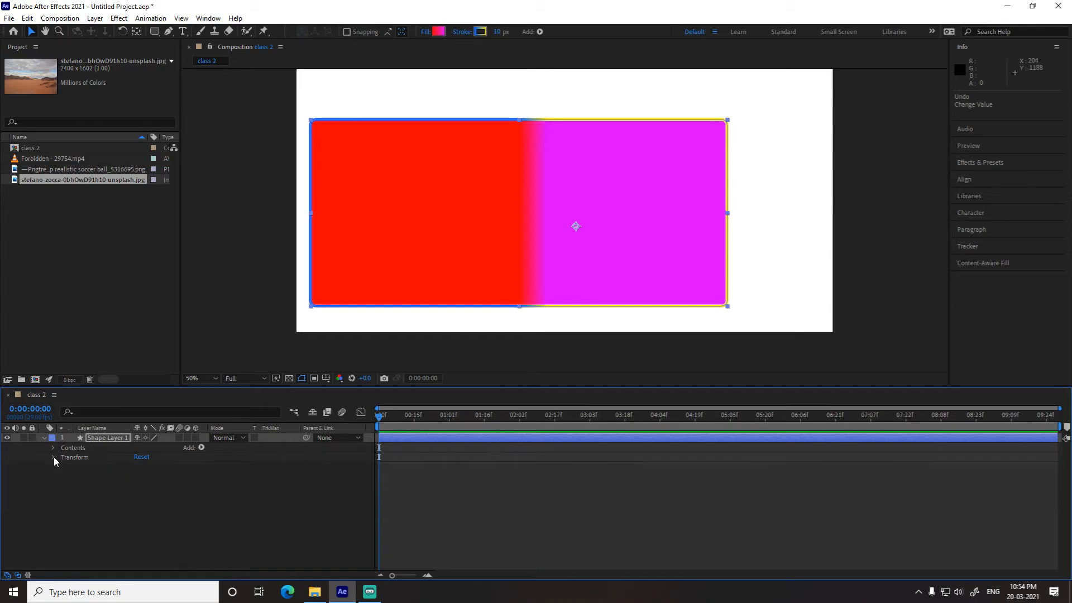
left_click(77, 259)
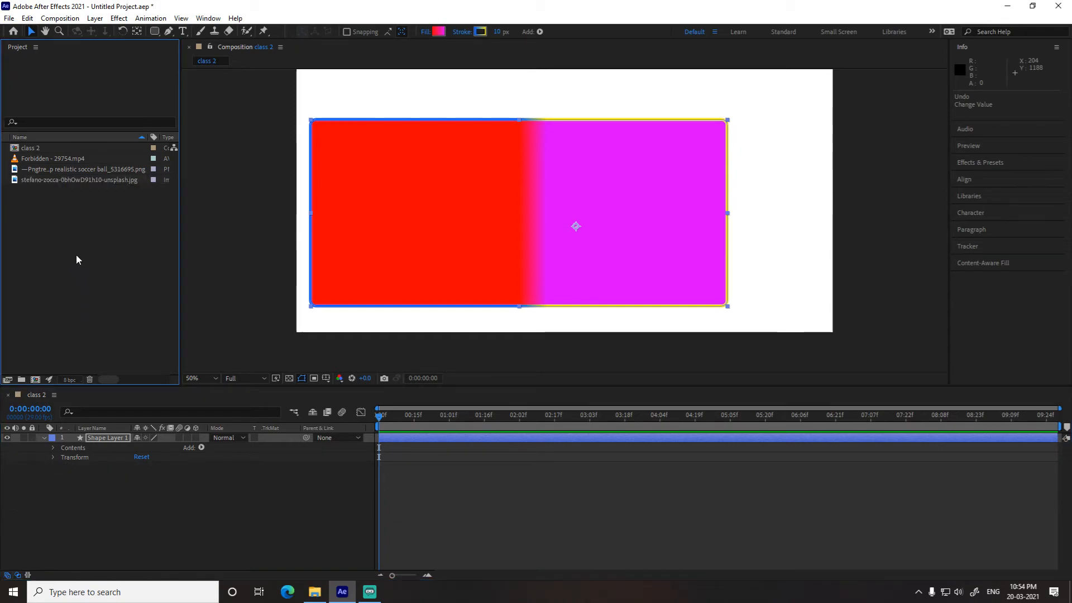
left_click(8, 438)
left_click(44, 438)
left_click(53, 191)
left_click(59, 170)
left_click_drag(59, 170, 99, 433)
scroll(483, 220, "down", 2)
scroll(484, 220, "up", 2)
scroll(559, 212, "down", 2)
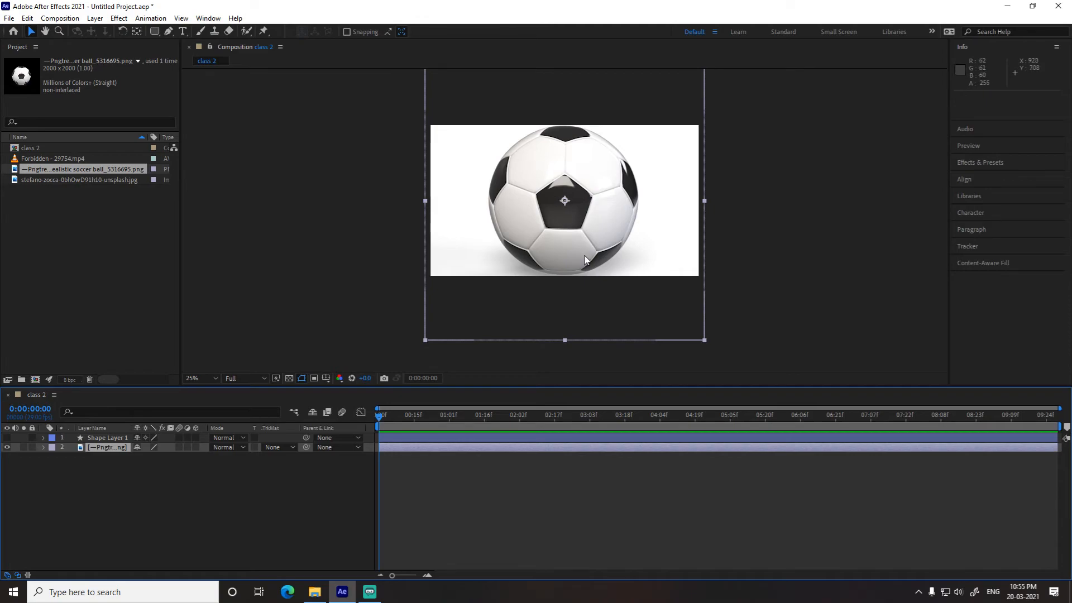
Step: Try shrinking the soccer ball image by its corner handle, undo it, and expand the layer's Transform properties
left_click_drag(705, 341, 624, 279)
key("ctrl+z")
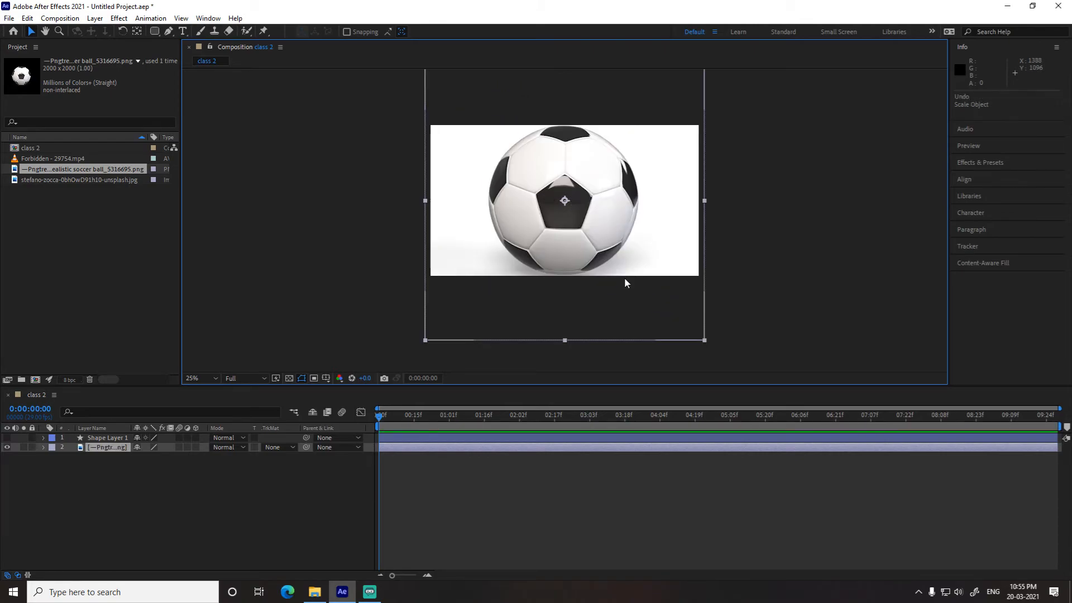
left_click(43, 448)
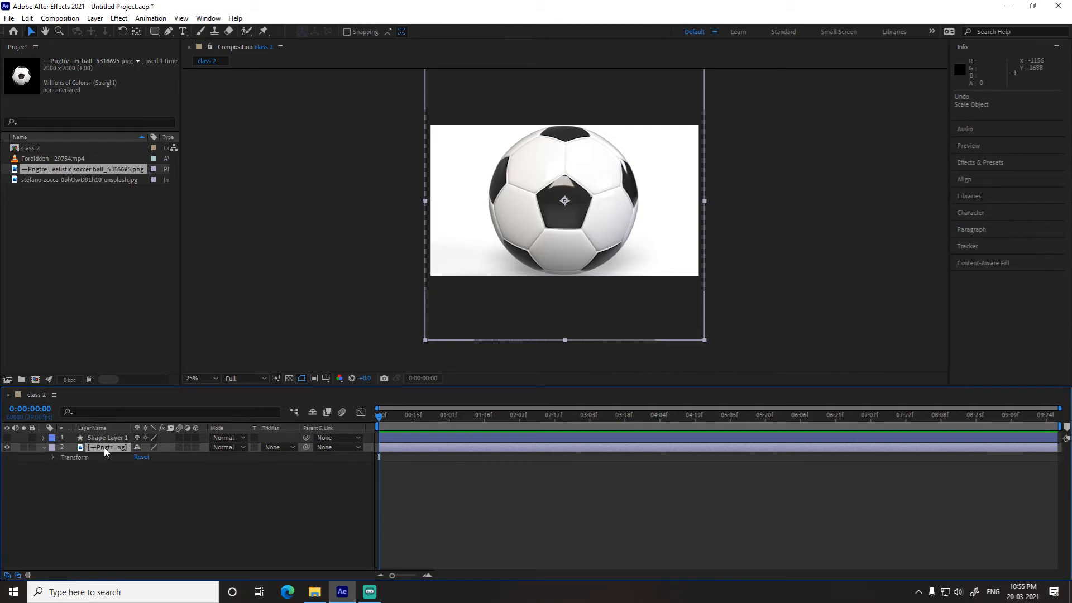
left_click(53, 457)
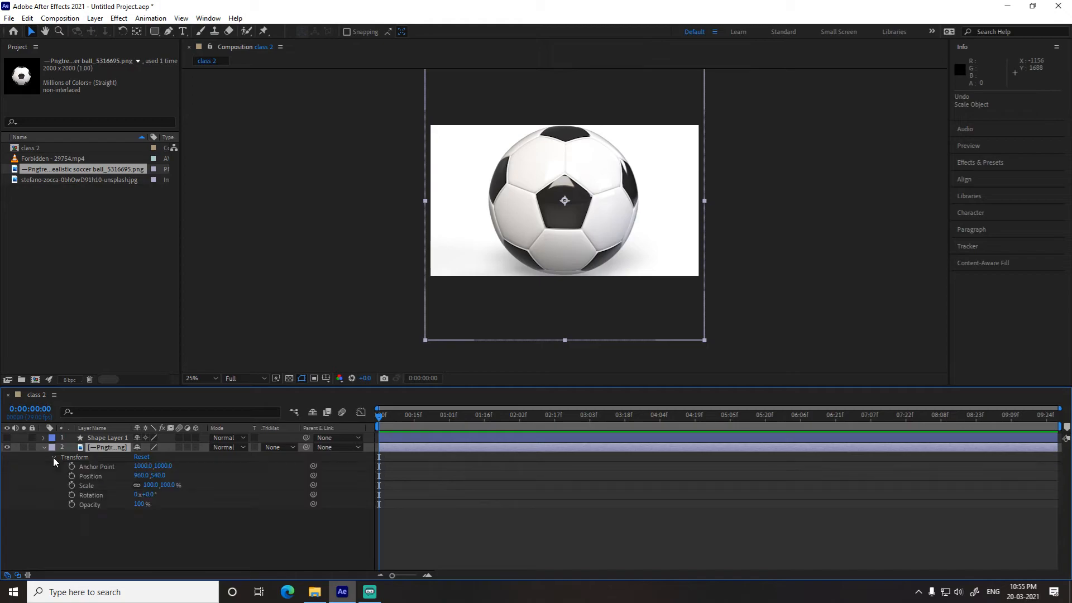
Step: Try changing the ball's anchor point value, and use the Pan Behind tool to place the anchor at 1000, 1028 near the ball's centre
mouse_move(142, 466)
left_mouse_down()
mouse_move(273, 469)
mouse_move(159, 467)
left_mouse_up()
key("ctrl+z")
left_click(137, 31)
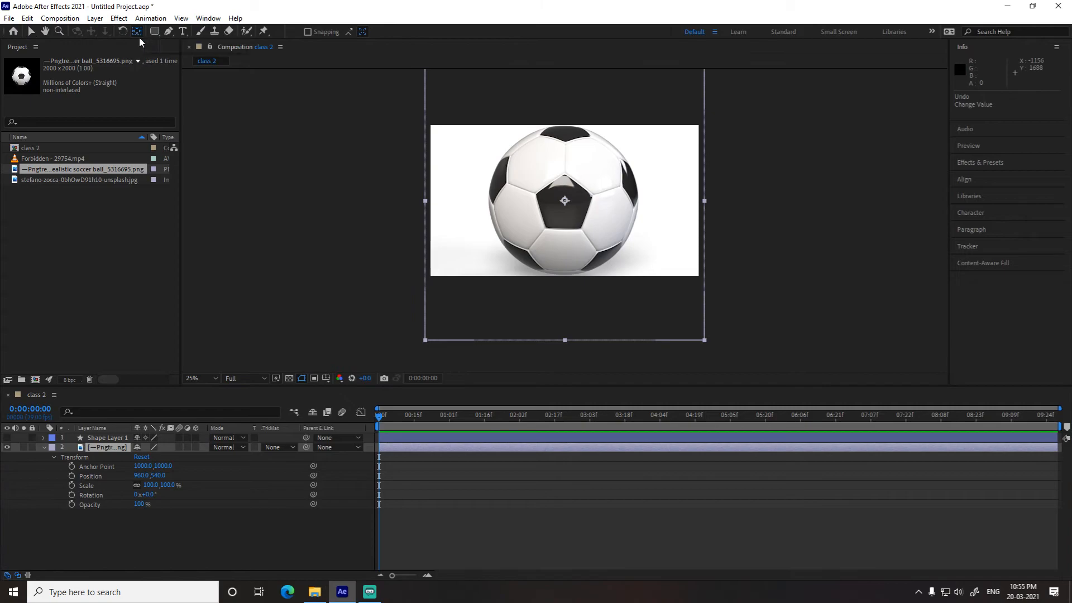
left_click_drag(565, 200, 655, 185)
key("ctrl+z")
left_click_drag(564, 201, 565, 204)
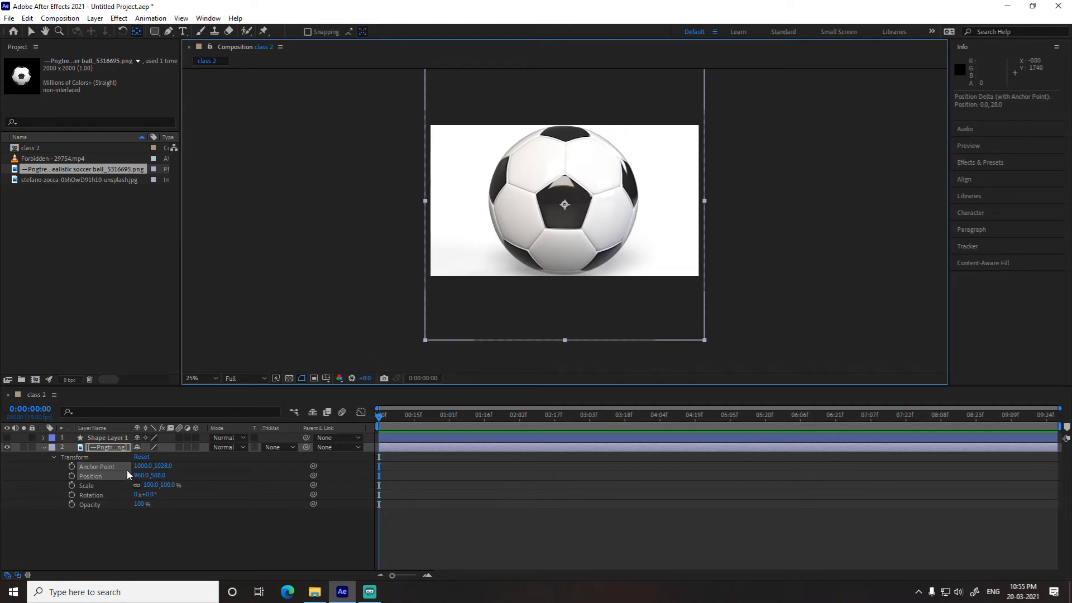
left_click(130, 527)
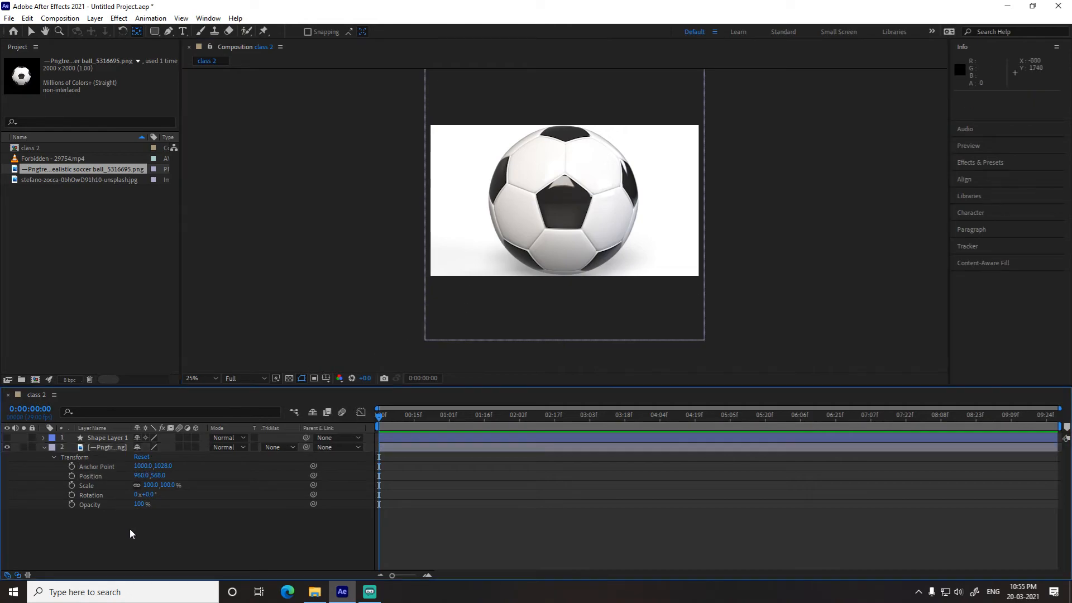
Step: Scale the soccer ball layer proportionally to 47% using its Scale property
left_click(31, 34)
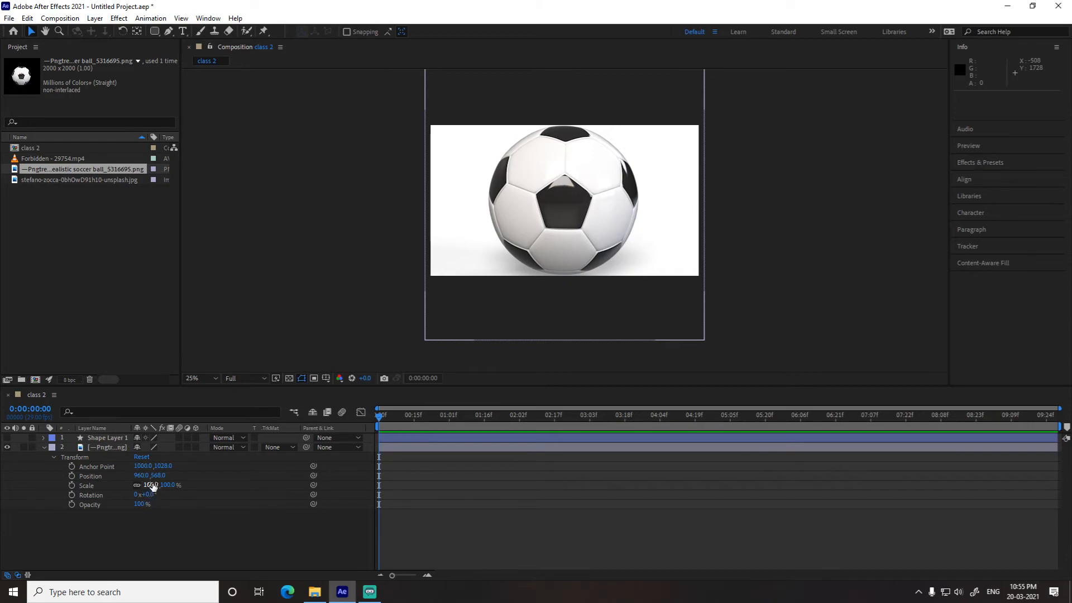
left_click_drag(153, 486, 127, 487)
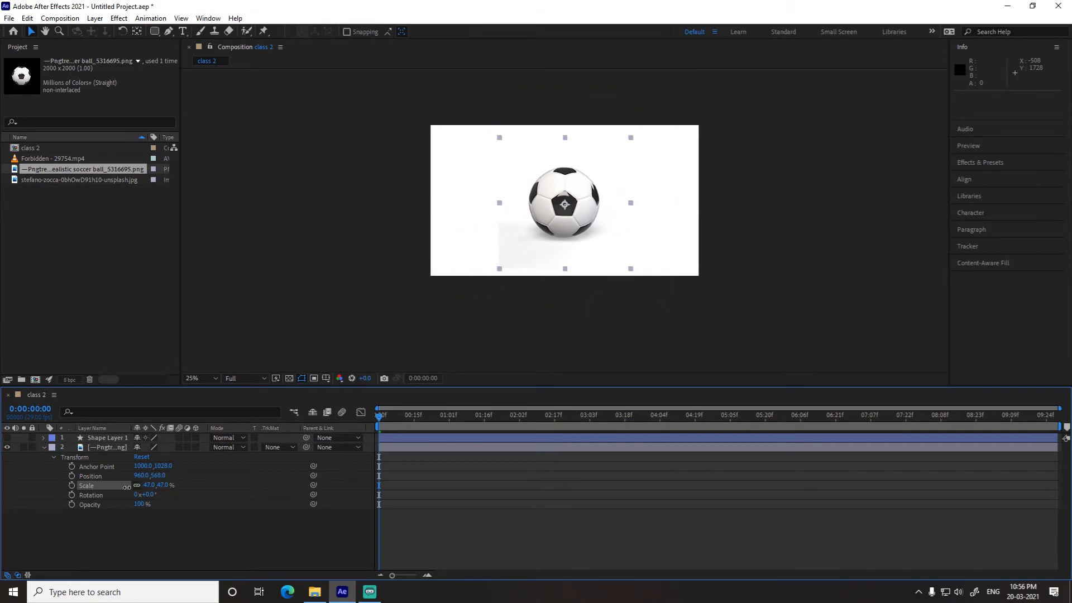
key("period")
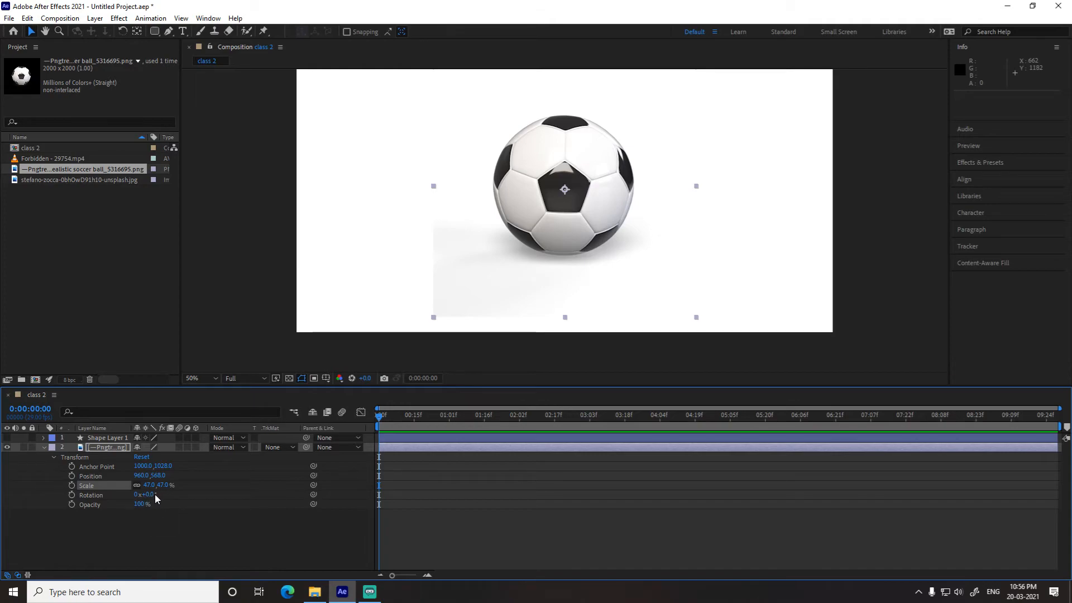
Step: Spin the soccer ball around its anchor point to a rotation of 349°, and try different opacity values
left_click_drag(148, 495, 353, 506)
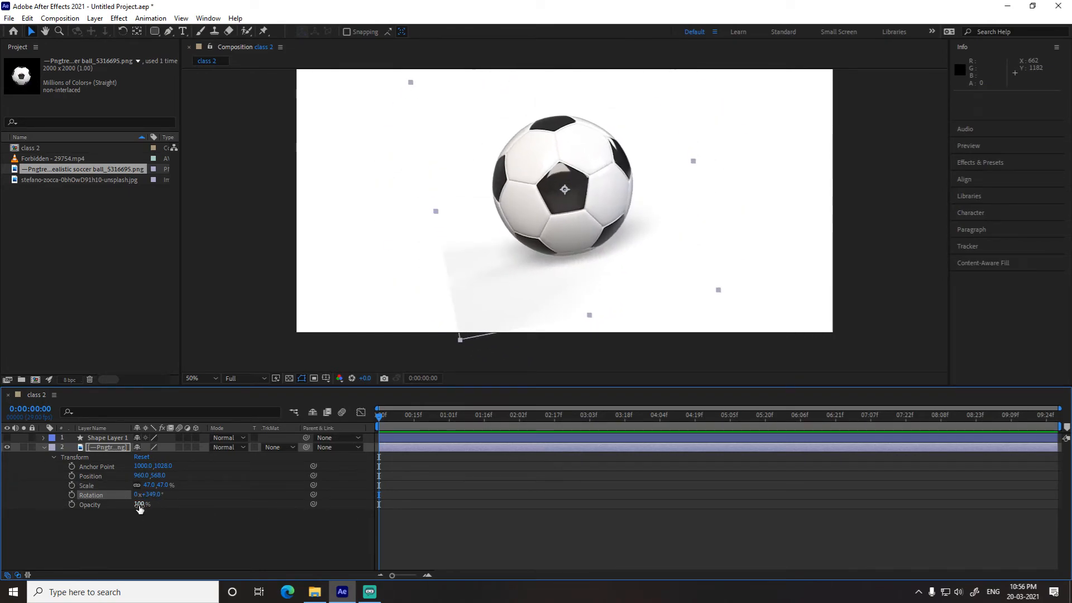
left_click_drag(144, 507, 209, 513)
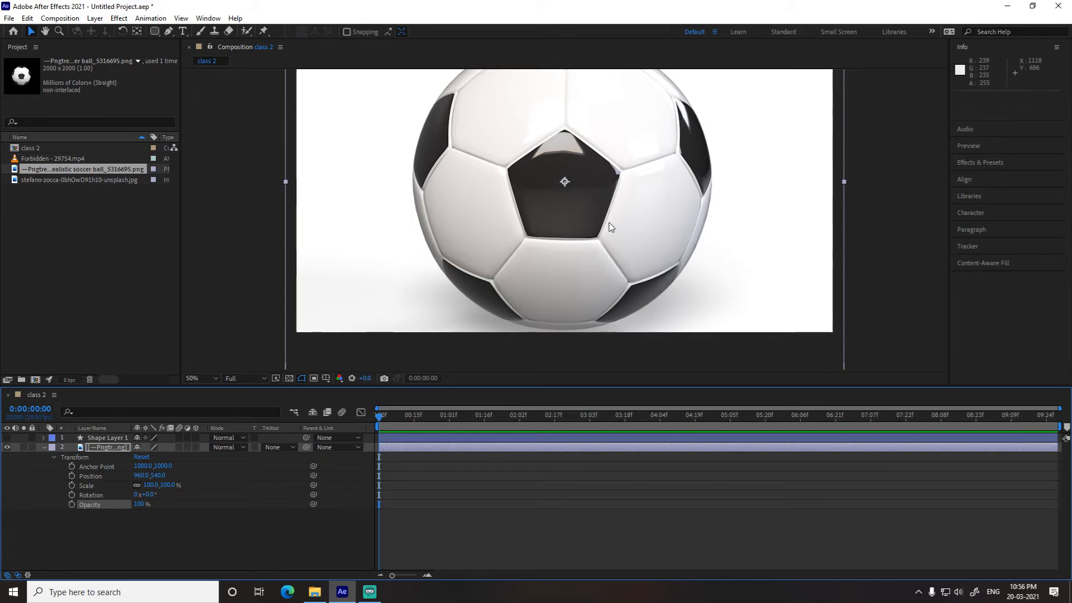
Step: Collapse the soccer ball layer and delete it from the composition
key("comma")
key("period")
key("comma")
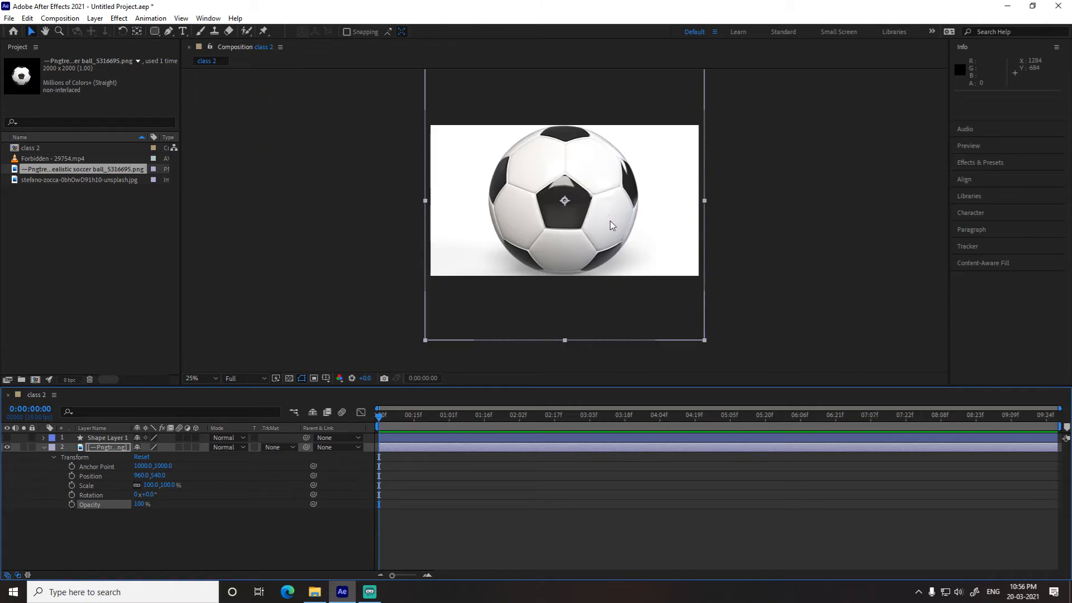
left_click(45, 453)
left_click(40, 449)
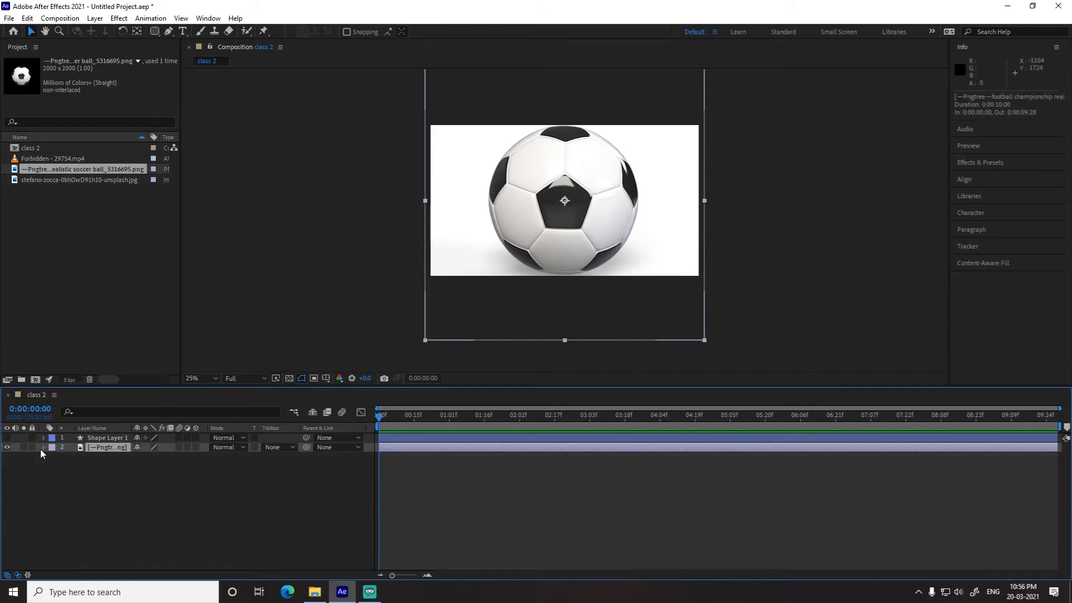
key("Delete")
Step: Make Shape Layer 1 visible again and expand its Contents down to Rectangle 1's Gradient Fill 1 settings
left_click(112, 437)
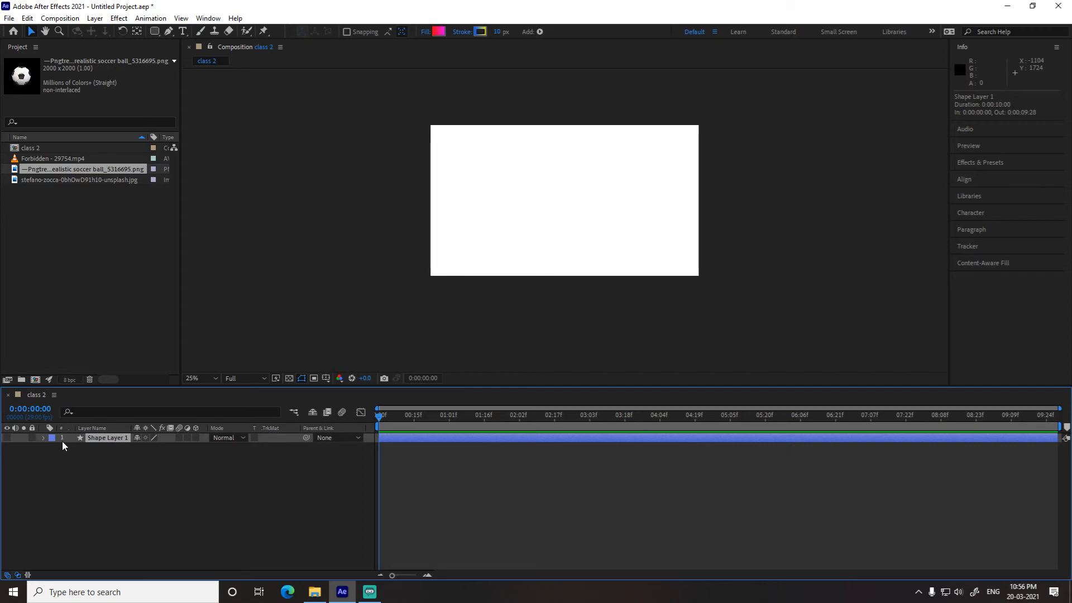
left_click(42, 438)
left_click(8, 438)
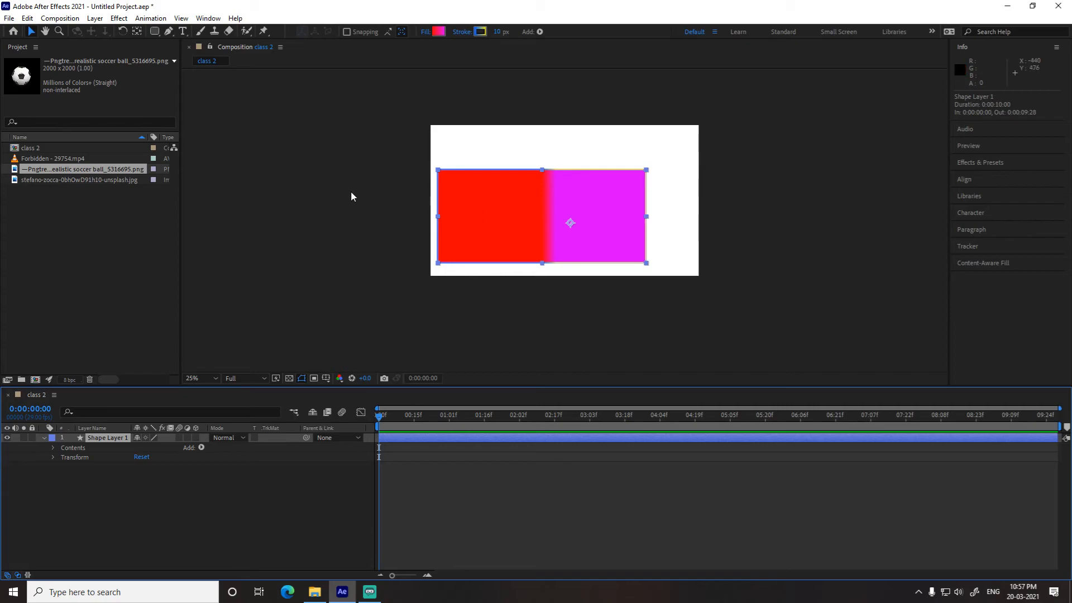
left_click(53, 448)
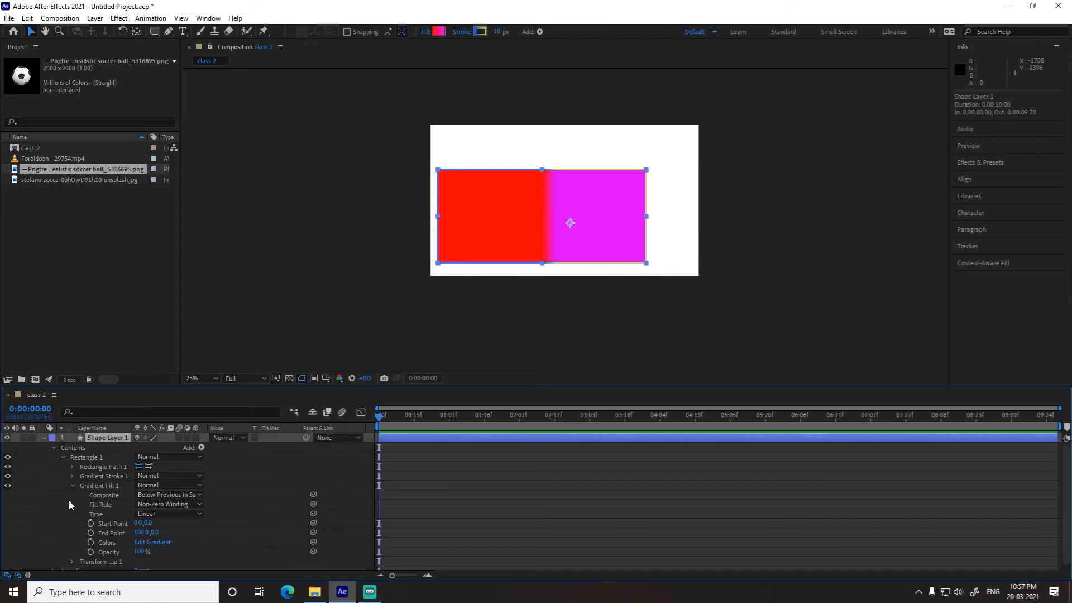
scroll(92, 498, "down", 1)
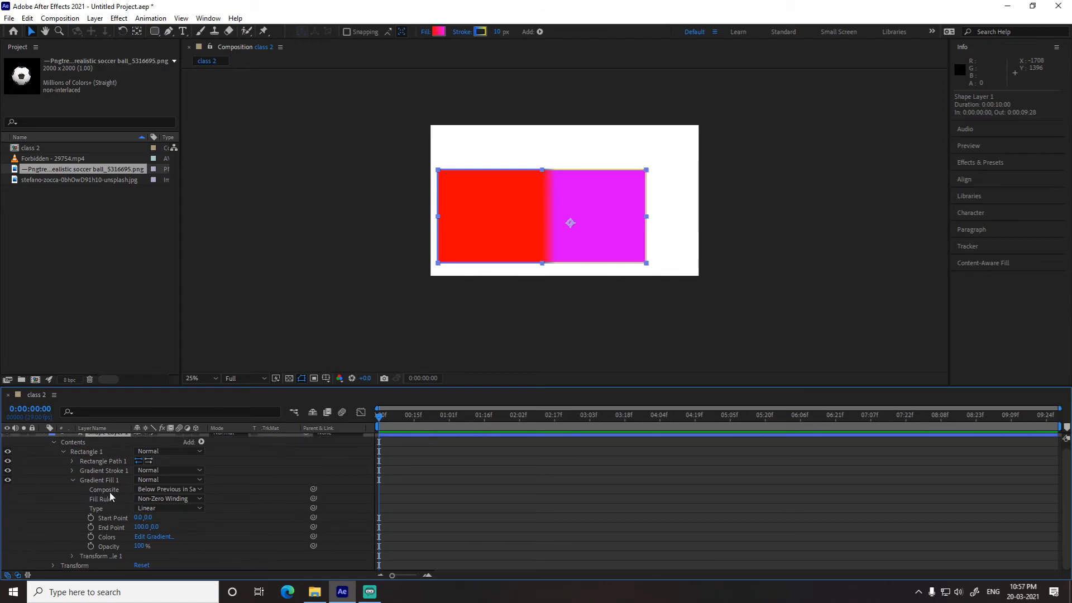
Step: Set Rectangle Path 1's size to 1482 × 663.5, position to 0, 17 and roundness to 259
left_click(72, 461)
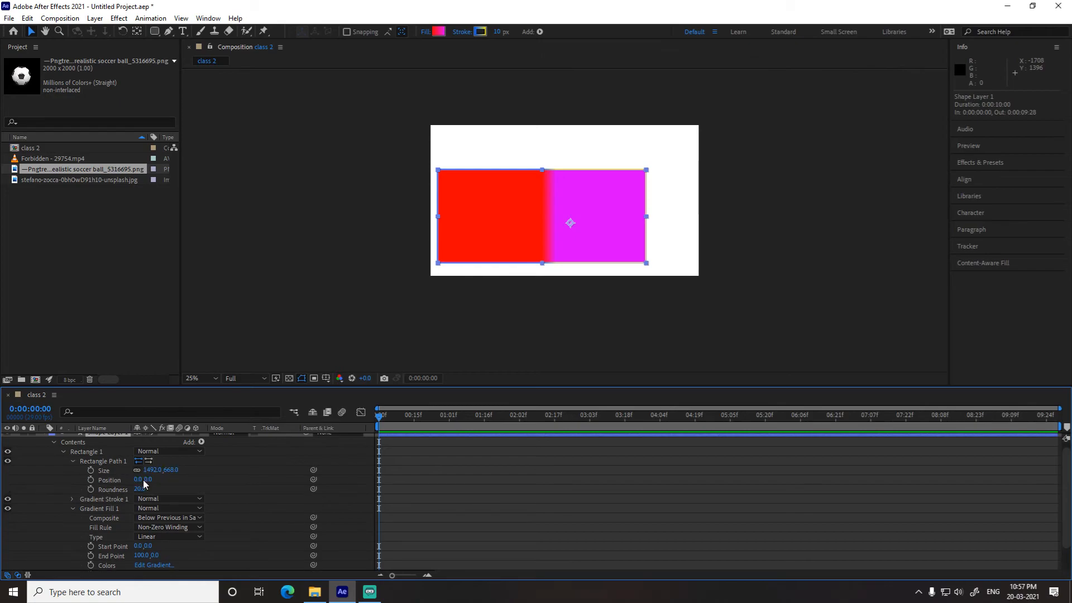
left_click_drag(151, 470, 213, 490)
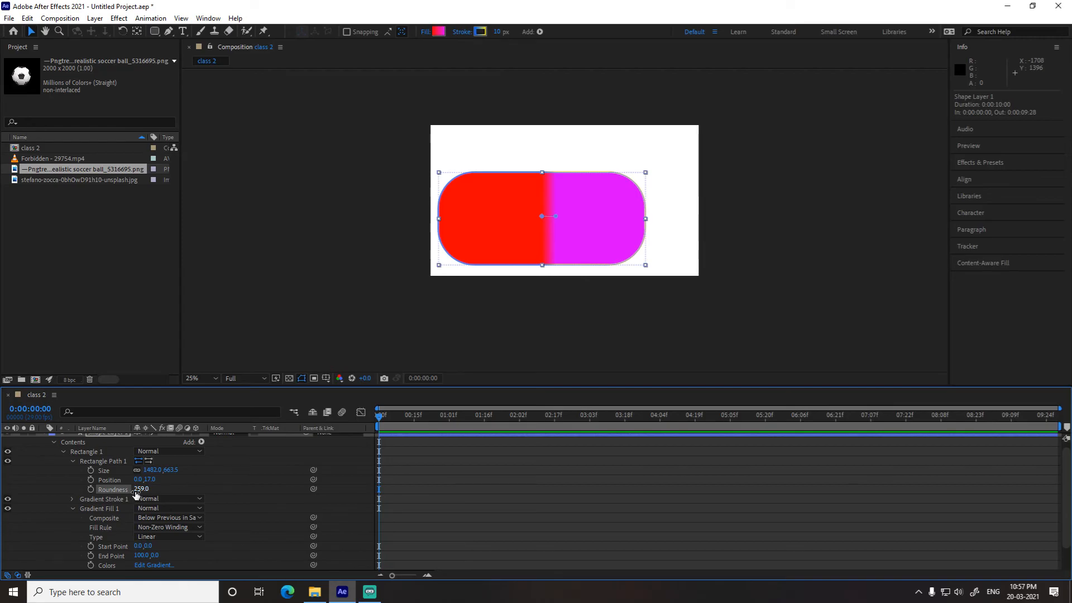
left_click(72, 461)
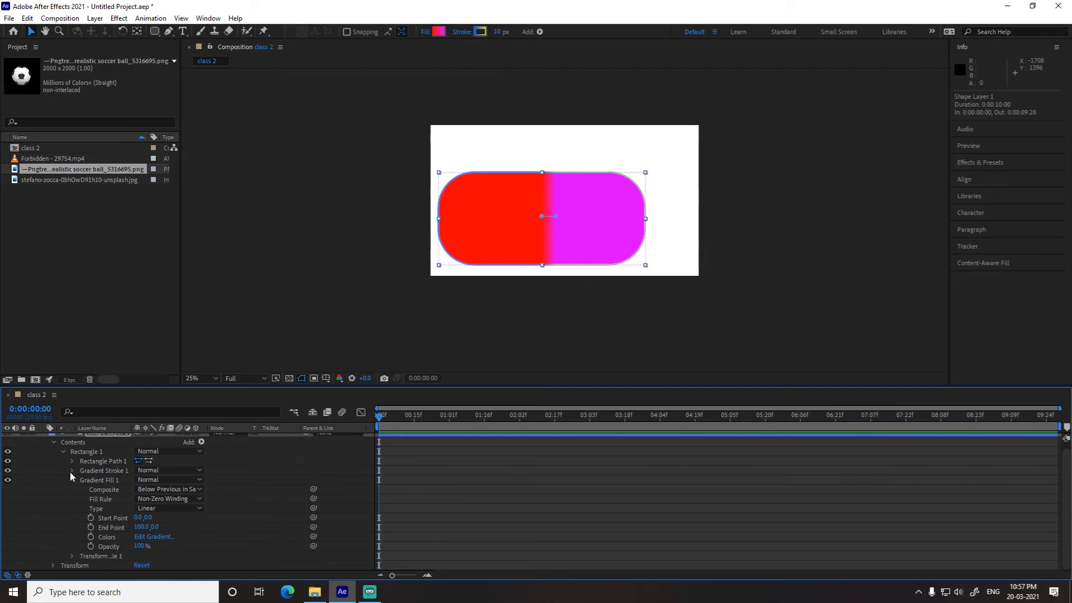
Step: Expand Rectangle 1's Gradient Stroke 1 settings and check the available gradient types
left_click(71, 471)
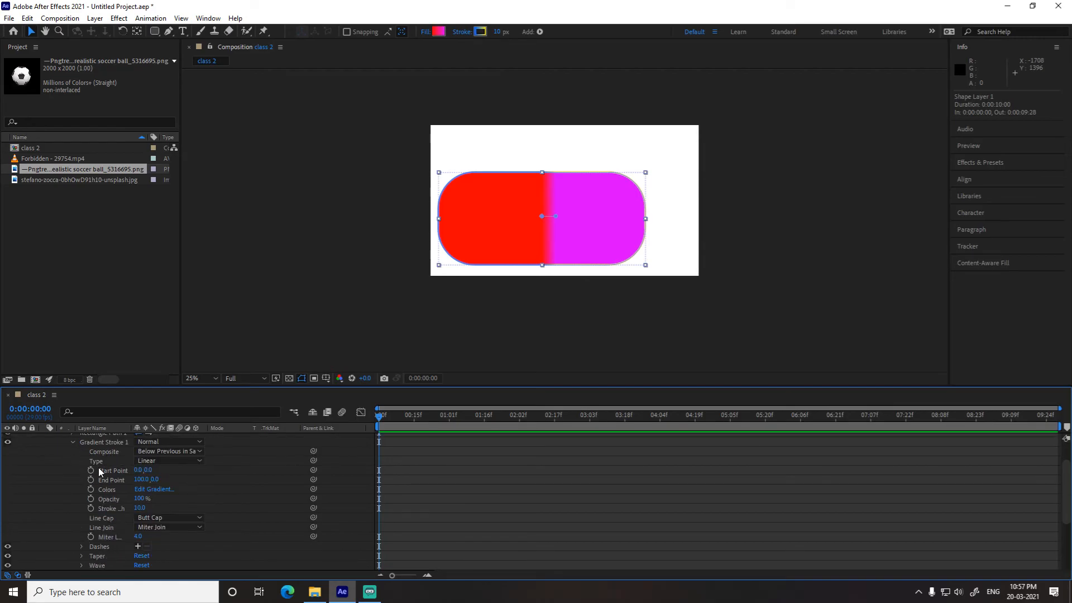
scroll(96, 468, "up", 1)
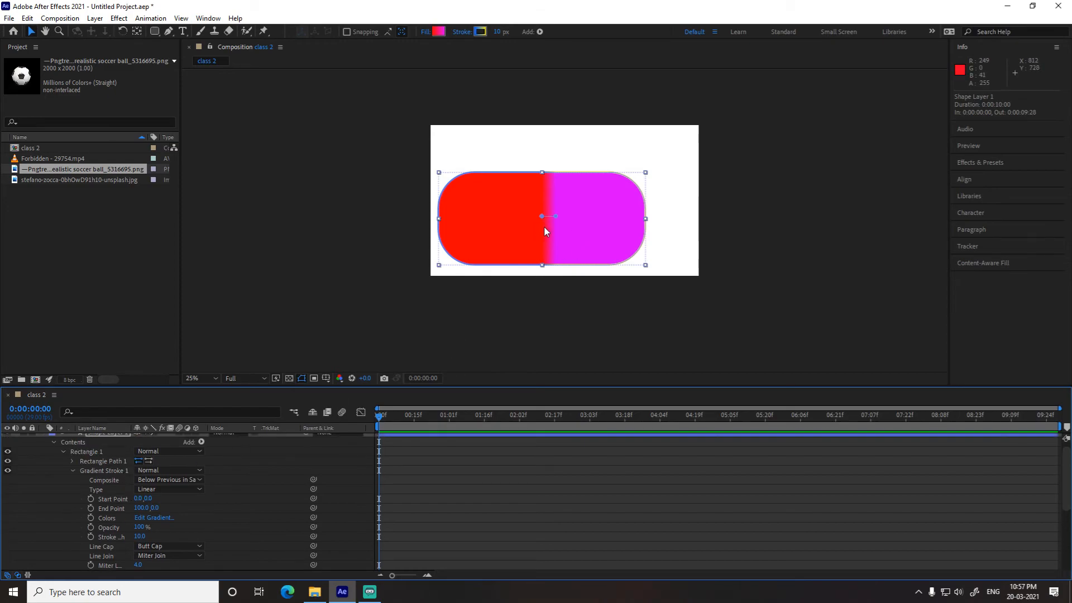
left_click(169, 490)
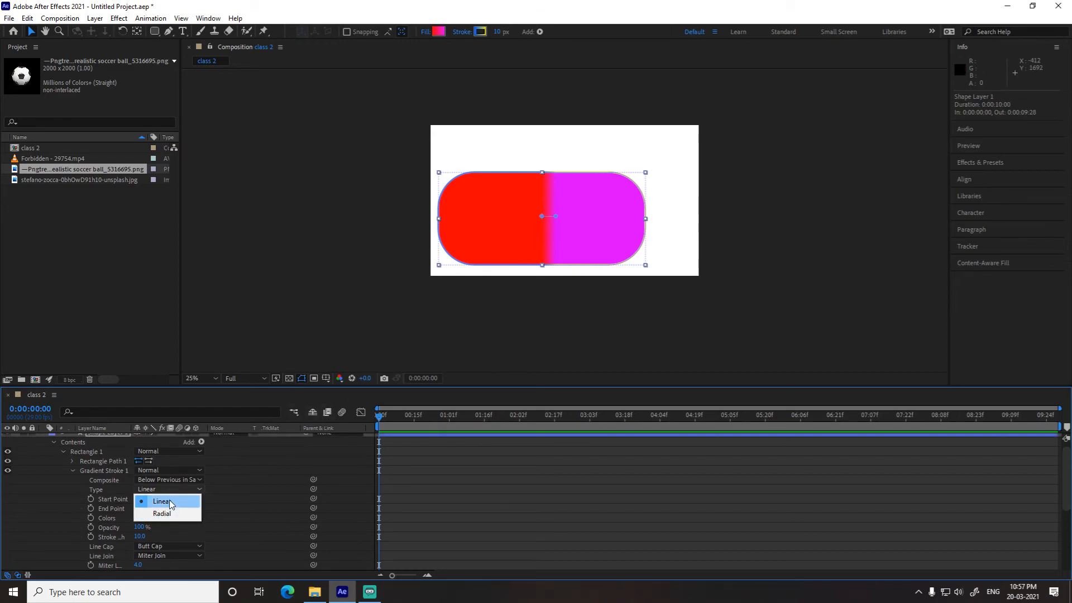
left_click(228, 479)
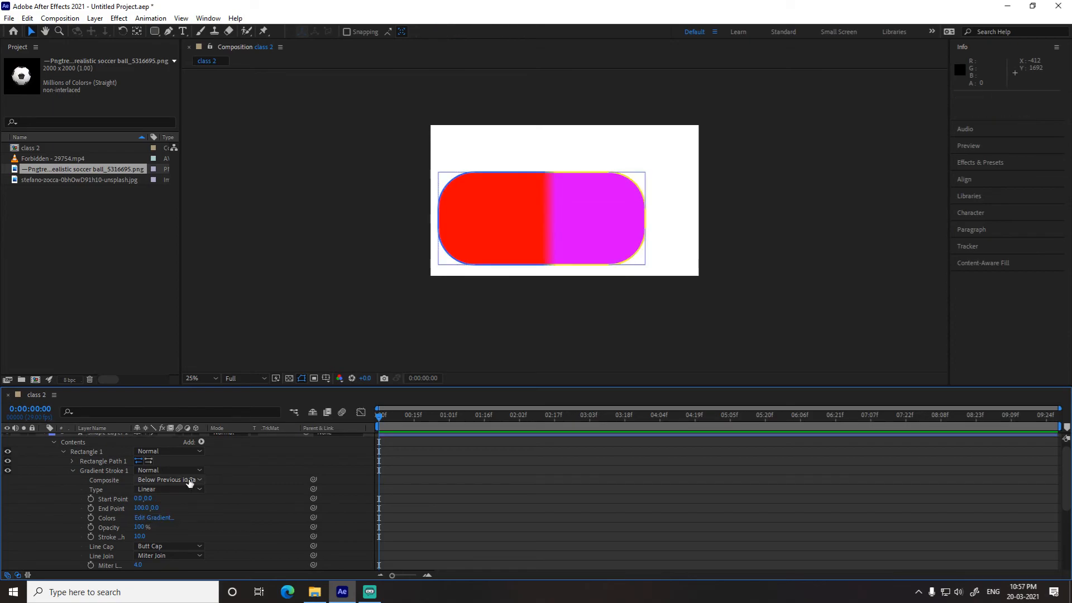
Step: Try compositing Gradient Stroke 1 Above Previous in Same Group, and return it to Below Previous in Same Group
left_click(167, 480)
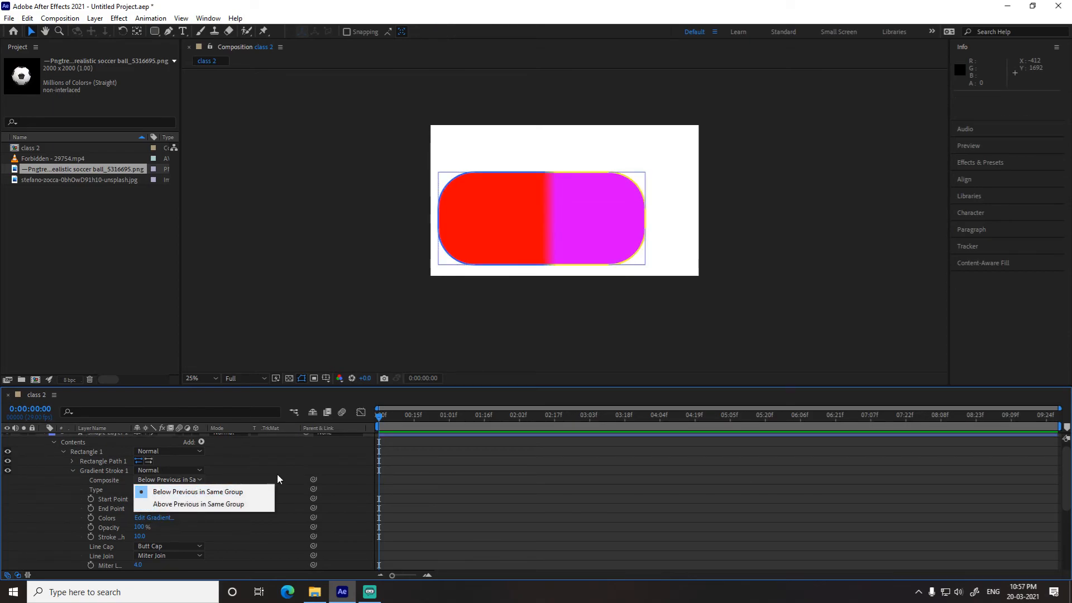
left_click(265, 470)
left_click(168, 480)
left_click(173, 504)
left_click(168, 480)
left_click(183, 495)
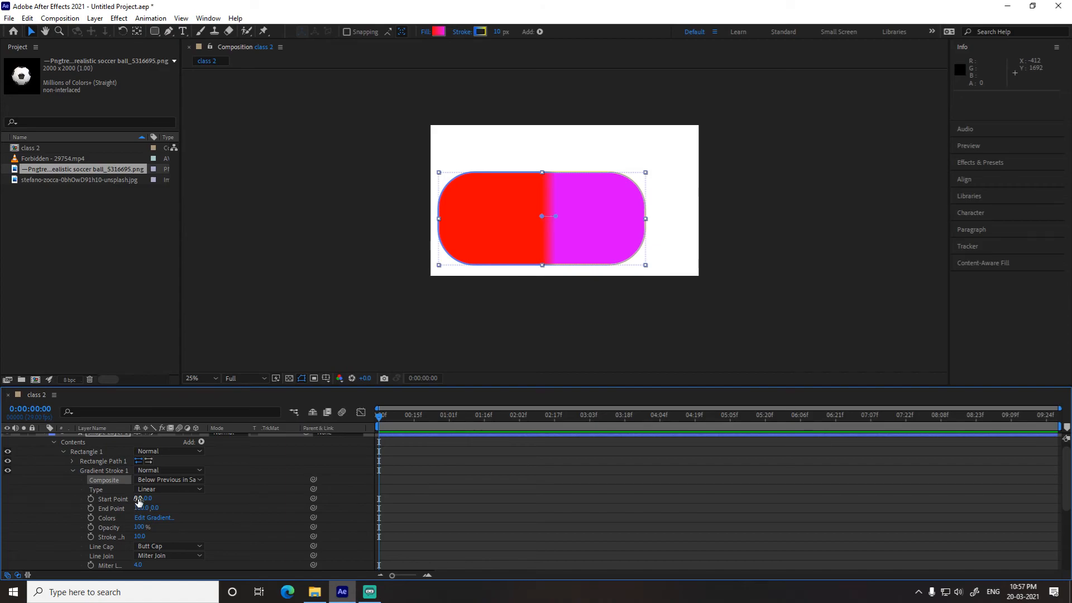
Step: Set Gradient Stroke 1's start point to -86, 0 and its end point to 367, 0, leaving its gradient colors unedited
left_click_drag(138, 501, 82, 492)
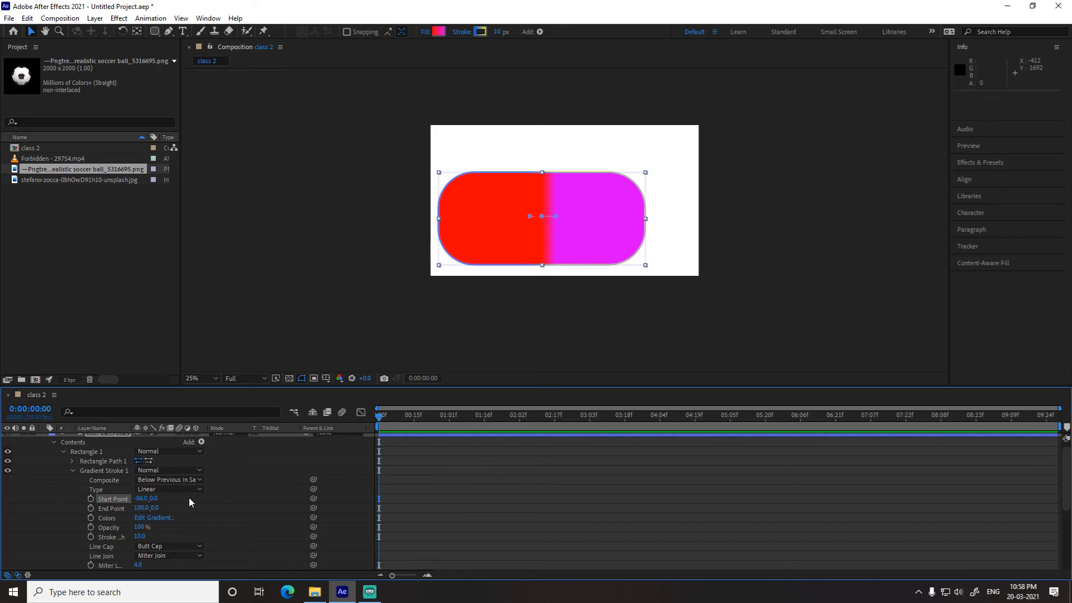
left_click_drag(141, 508, 306, 524)
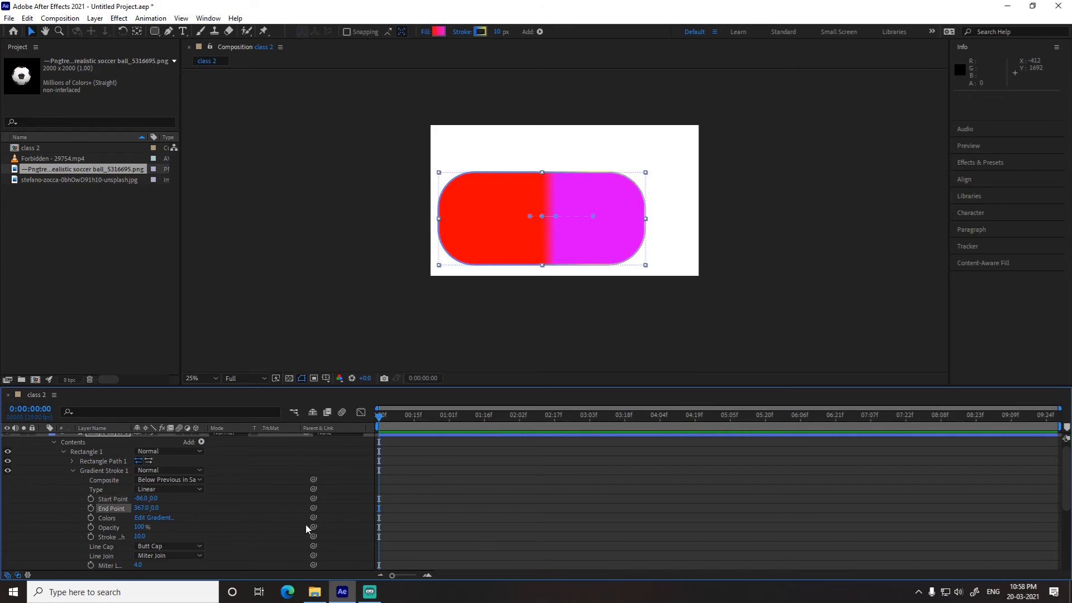
left_click(155, 518)
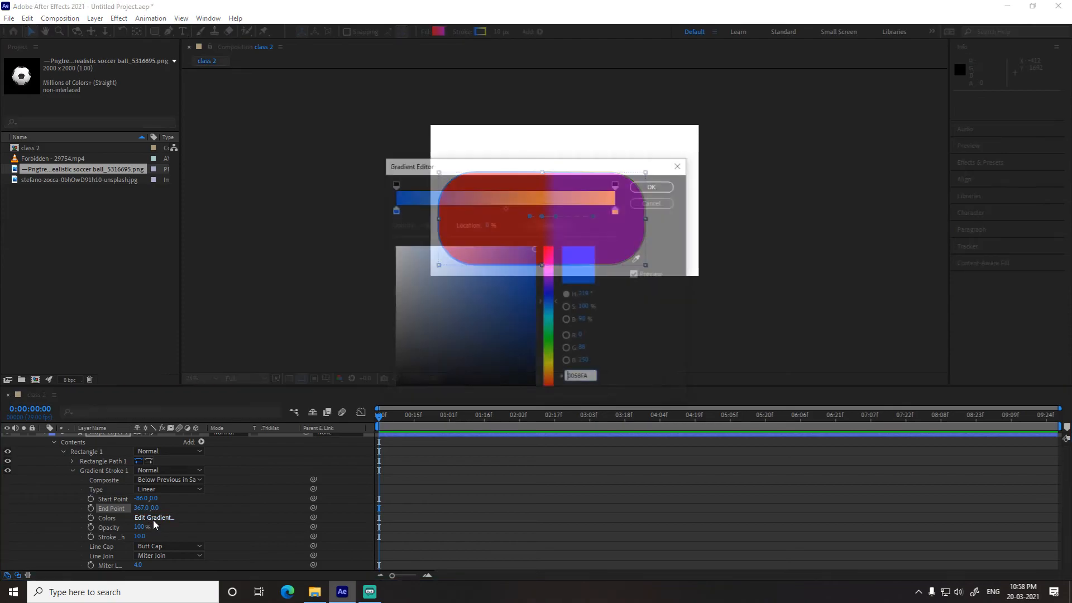
left_click(646, 205)
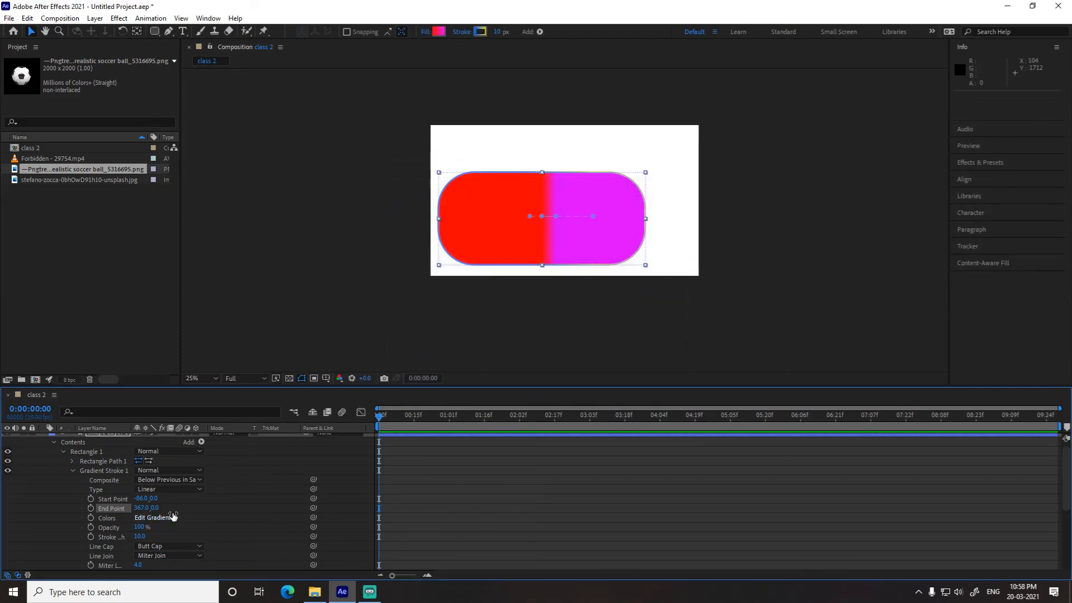
Step: Set Gradient Stroke 1's opacity to 56% and collapse its settings
scroll(174, 516, "down", 1)
left_click(140, 499)
type("91")
key("Return")
left_click(140, 499)
type("56")
key("Return")
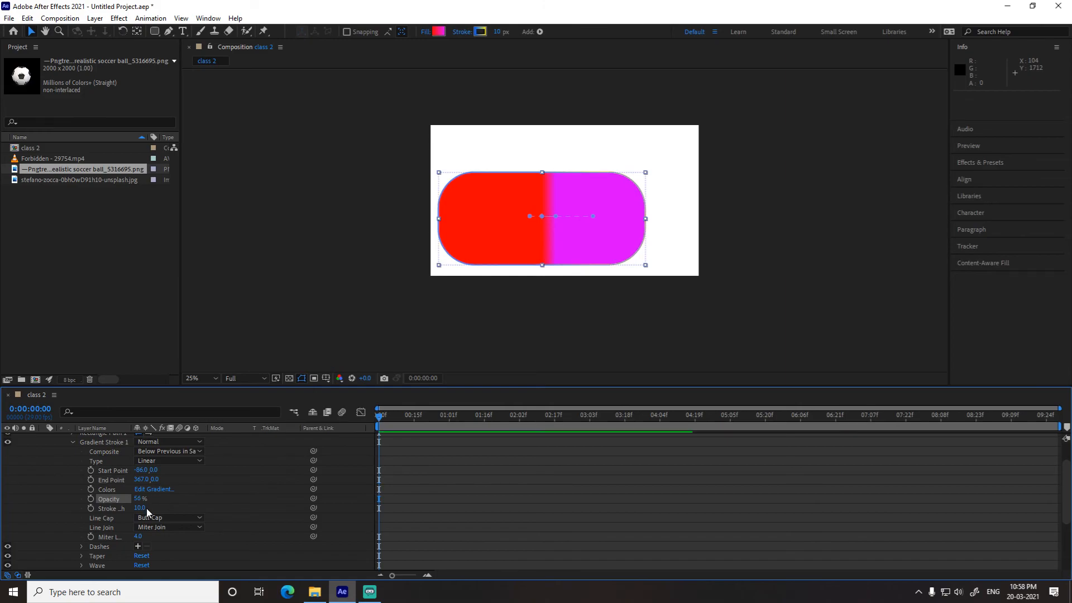
scroll(176, 499, "up", 1)
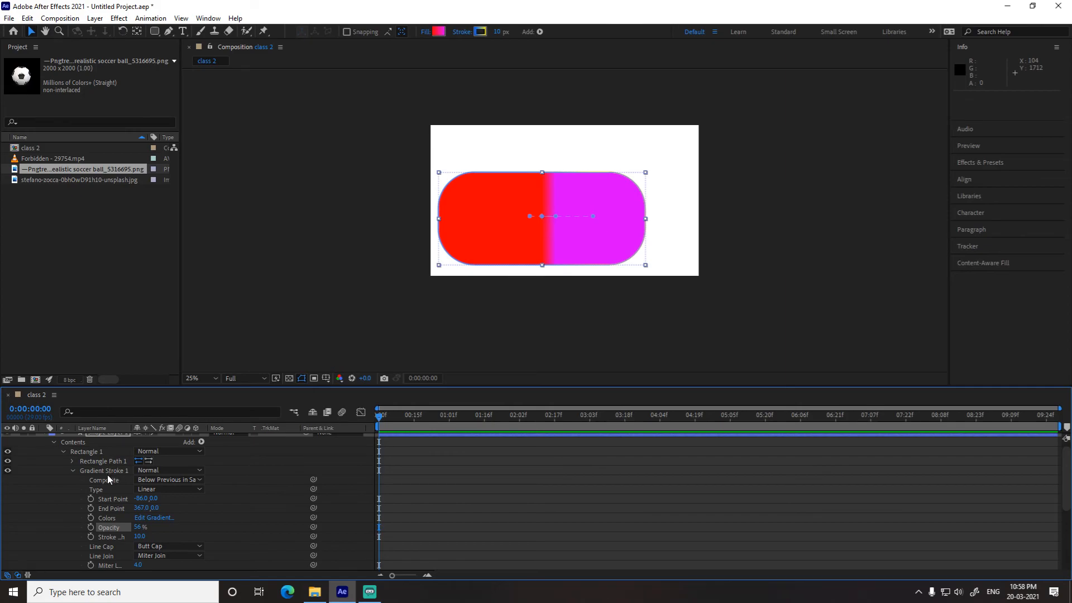
left_click(167, 480)
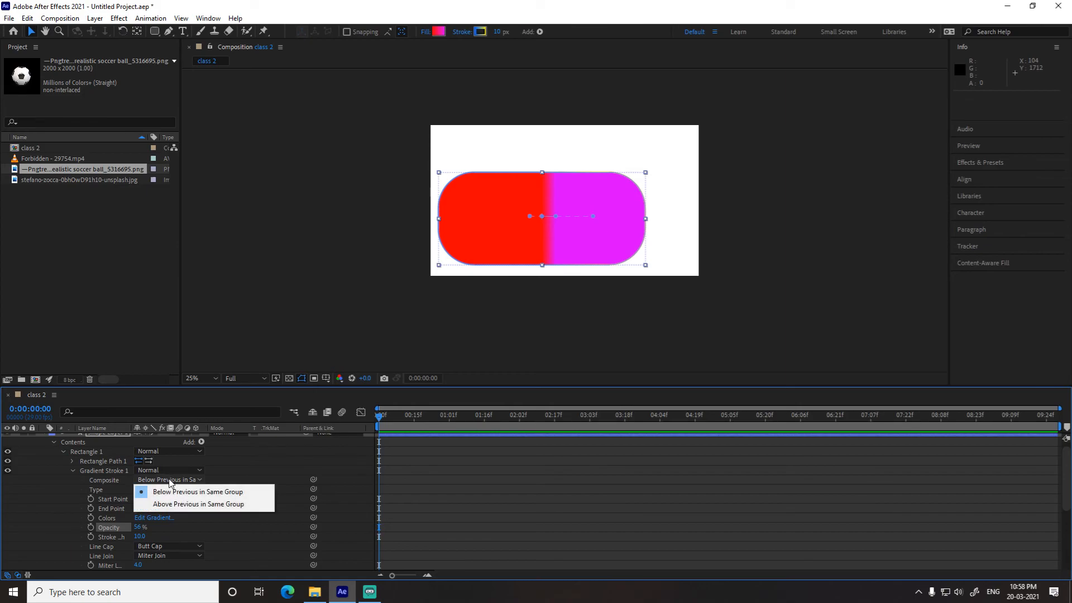
left_click(73, 470)
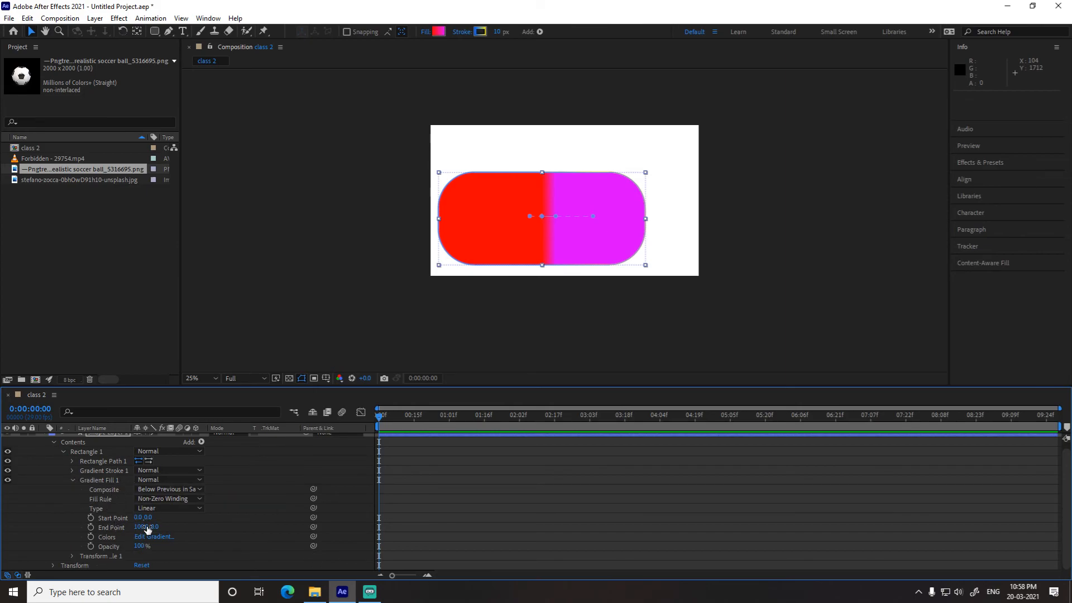
Step: Widen Gradient Fill 1's blend with an end point of 270, -13 and a start point of -134, 0, and collapse its settings
left_click_drag(147, 530, 226, 522)
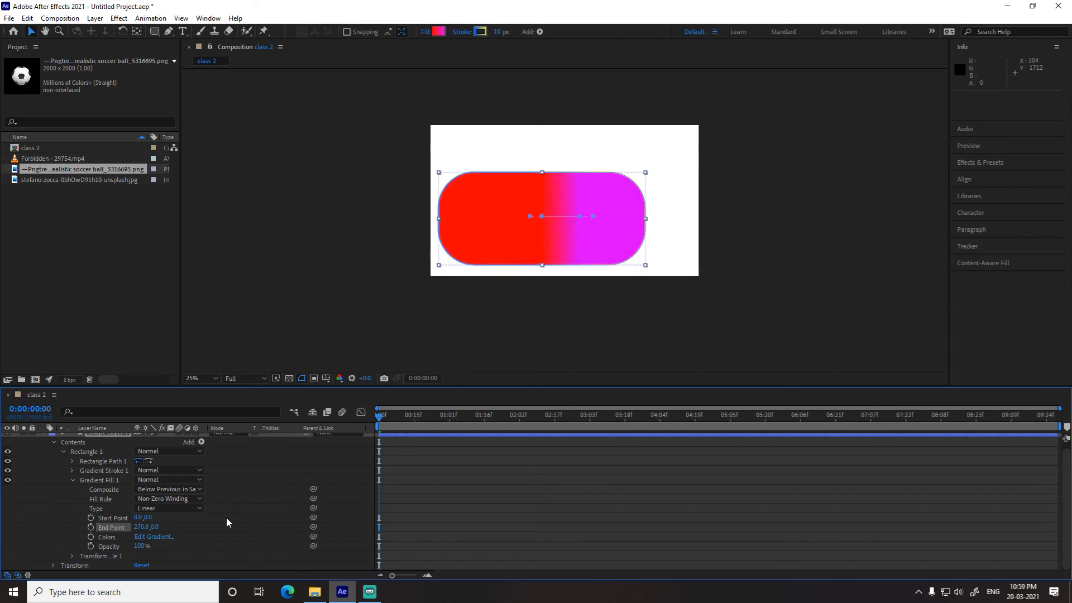
left_click_drag(153, 526, 182, 491)
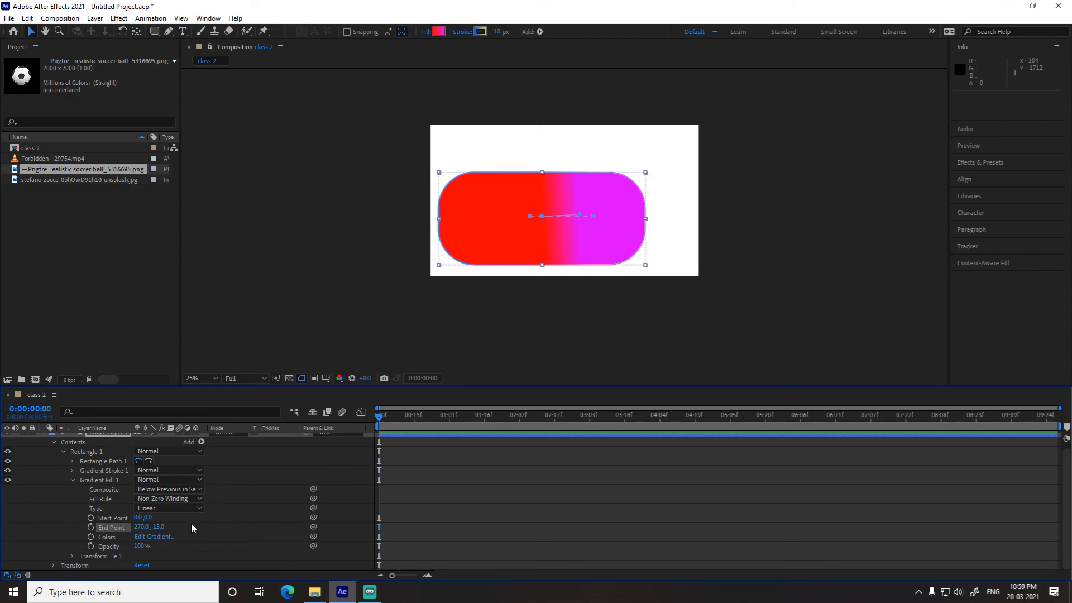
left_click_drag(141, 520, 119, 520)
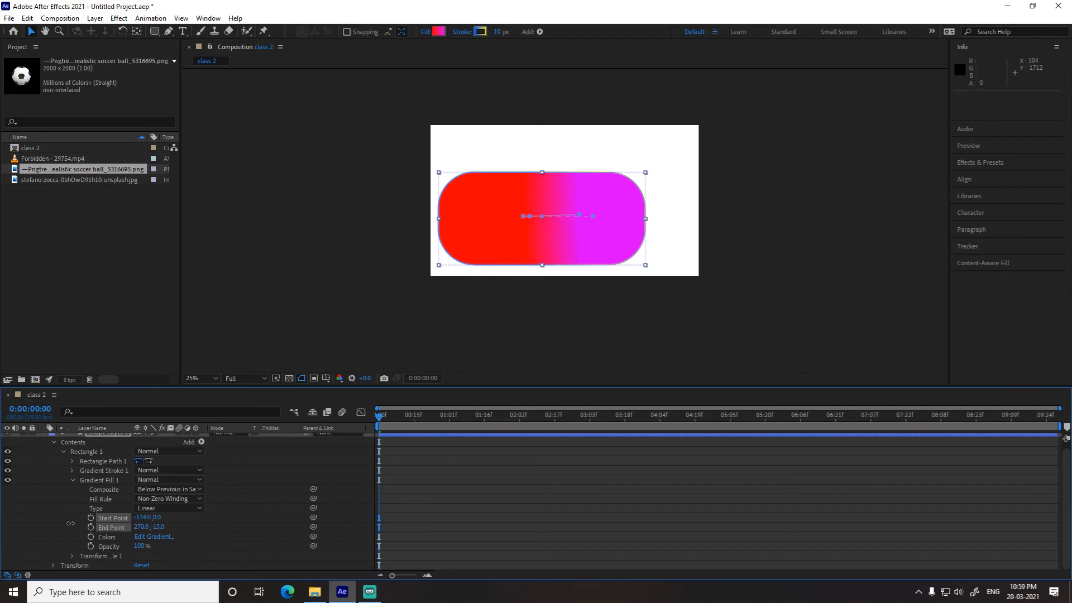
left_click(73, 479)
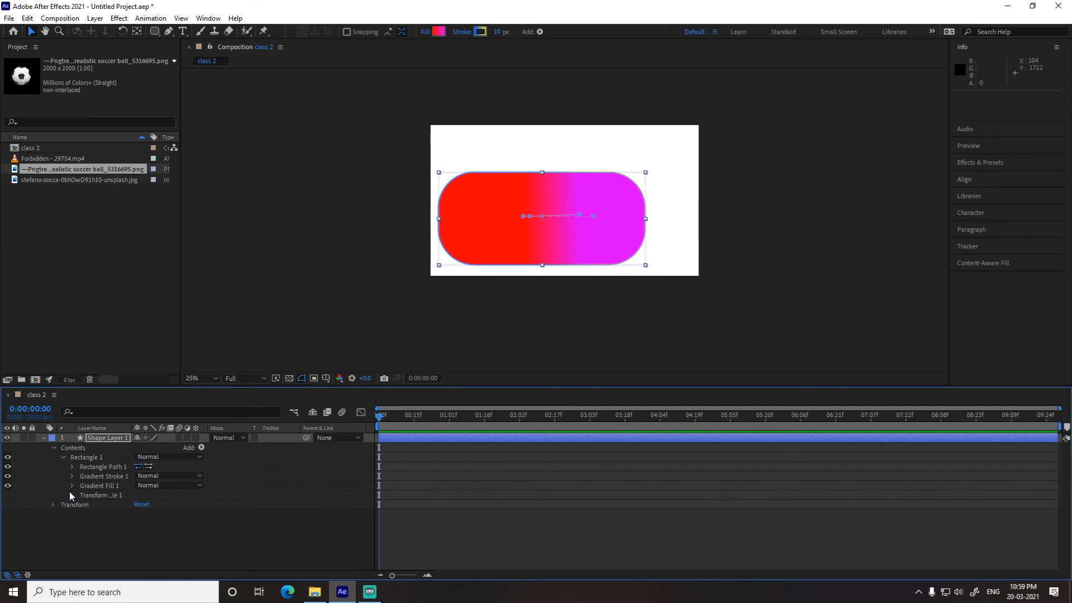
Step: In Rectangle 1's transform, set skew to -4, skew axis to 1x+72°, rotation to 1x+4° and anchor point to 0, -140
left_click(73, 494)
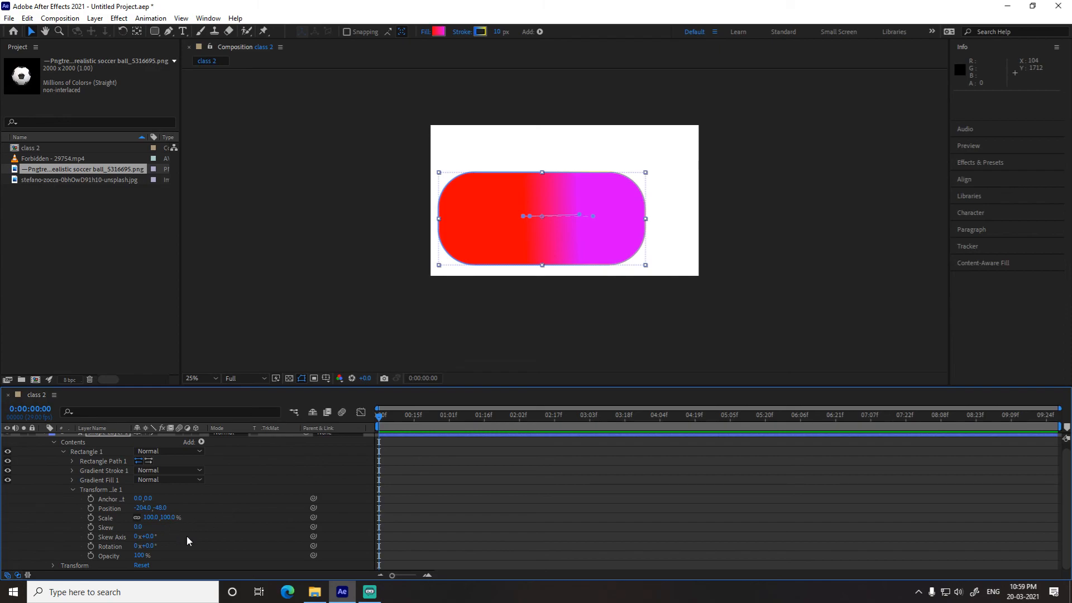
left_click_drag(138, 527, 231, 525)
left_click_drag(176, 522, 371, 520)
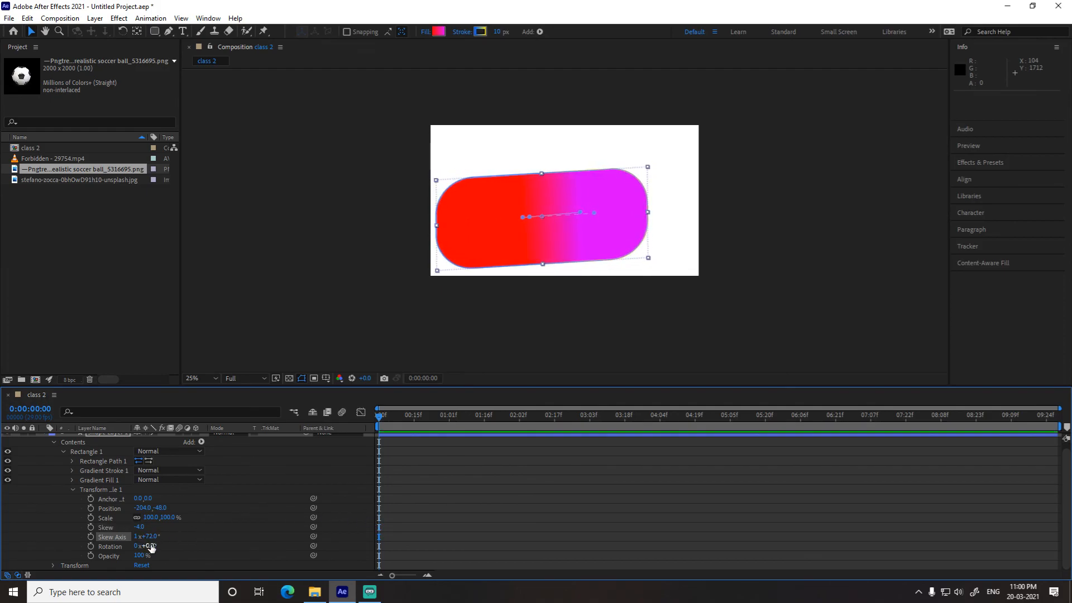
left_click_drag(151, 548, 317, 538)
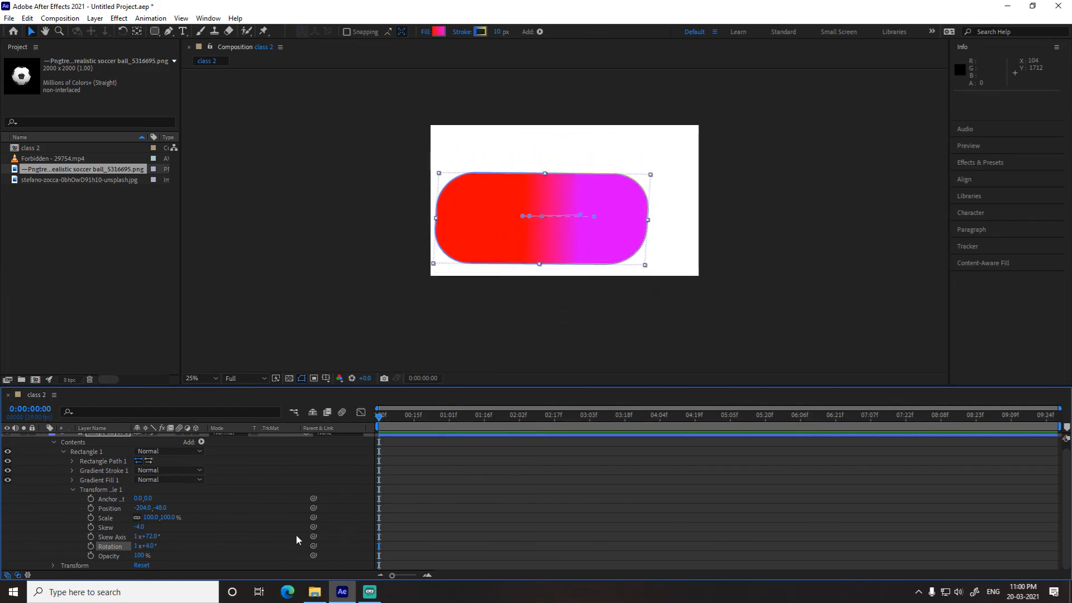
left_click_drag(152, 498, 143, 512)
scroll(64, 469, "up", 1)
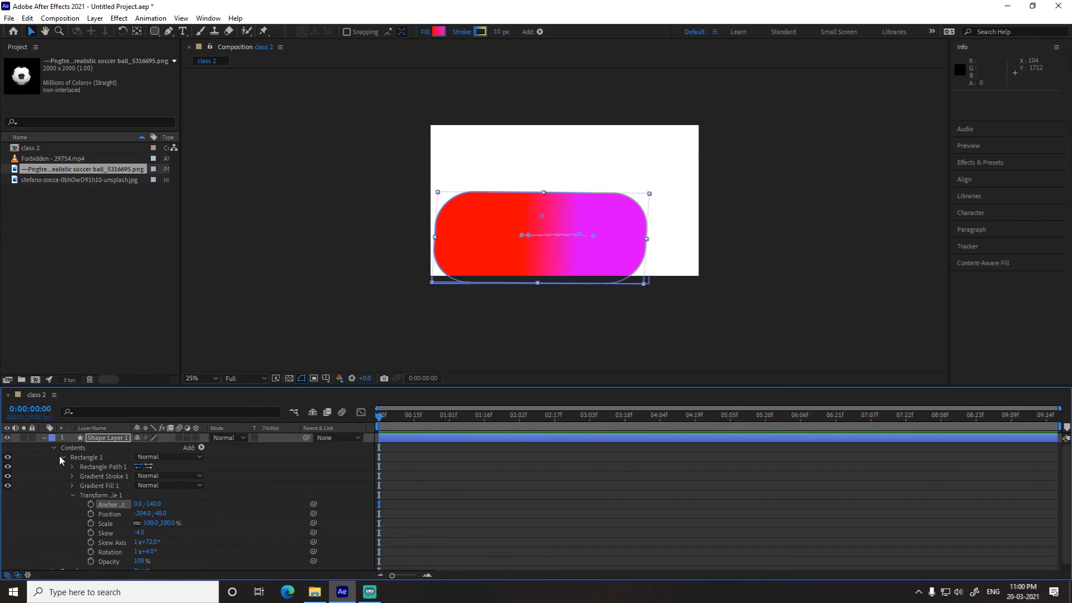
Step: Collapse Rectangle 1, the Contents group and Shape Layer 1 in the timeline
left_click(62, 457)
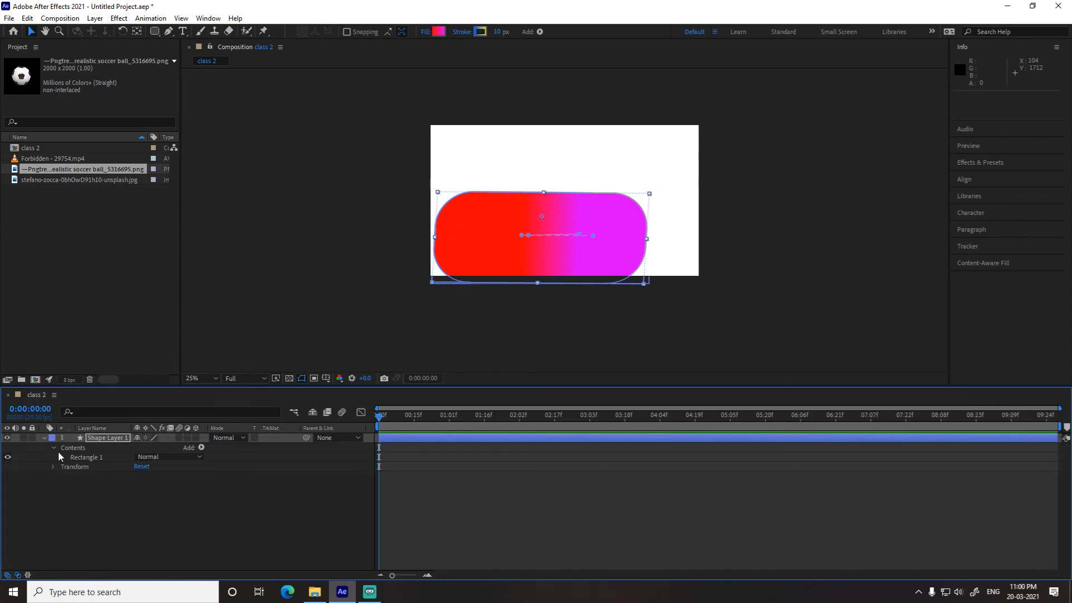
left_click(54, 447)
left_click(47, 435)
left_click(44, 438)
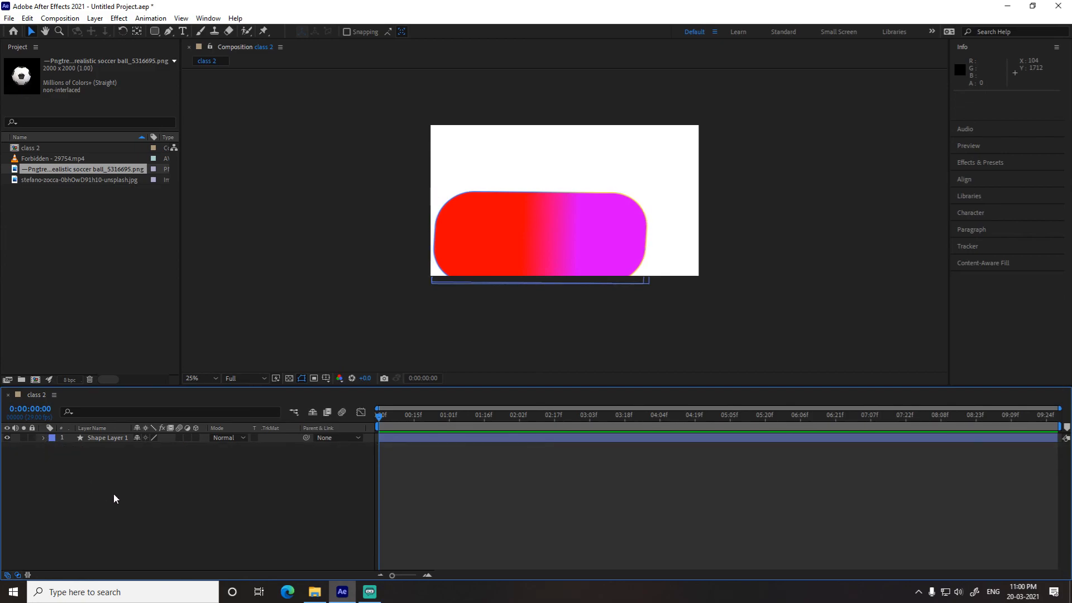